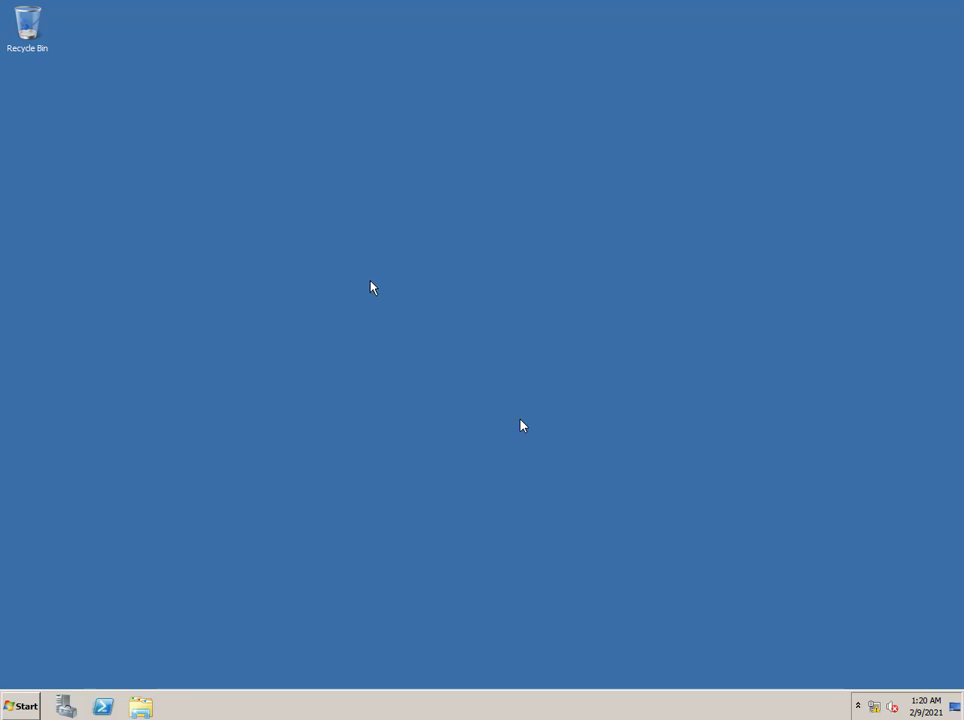
right_click(449, 237)
click(474, 273)
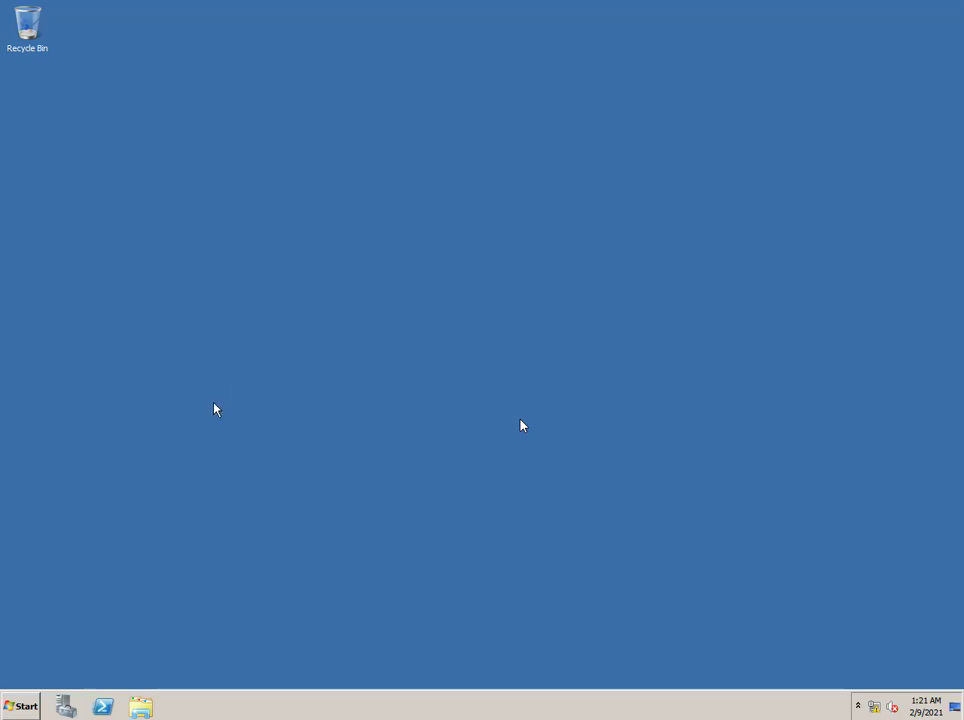
Start adding roles in Server Manager and select the Web Server (IIS) role, proceeding to its role services.
click(66, 708)
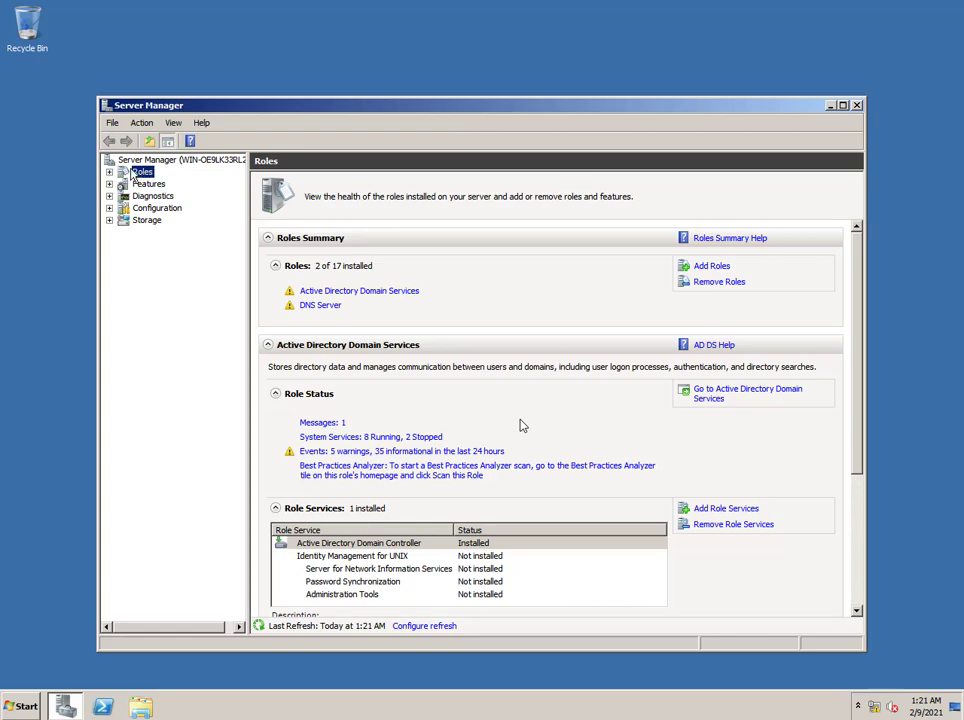
click(712, 267)
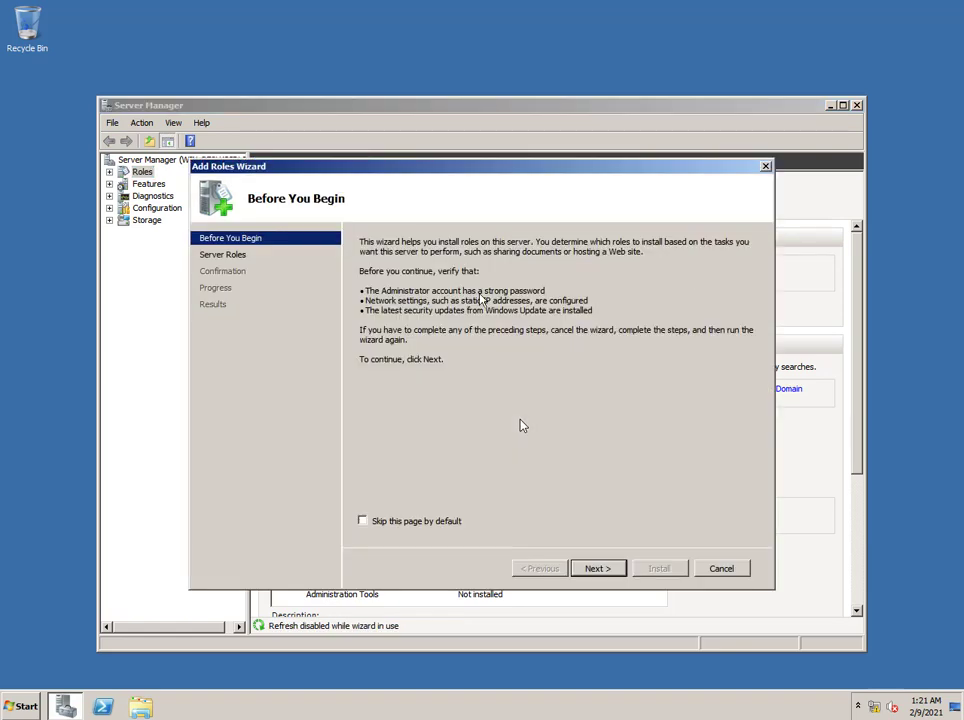
click(596, 568)
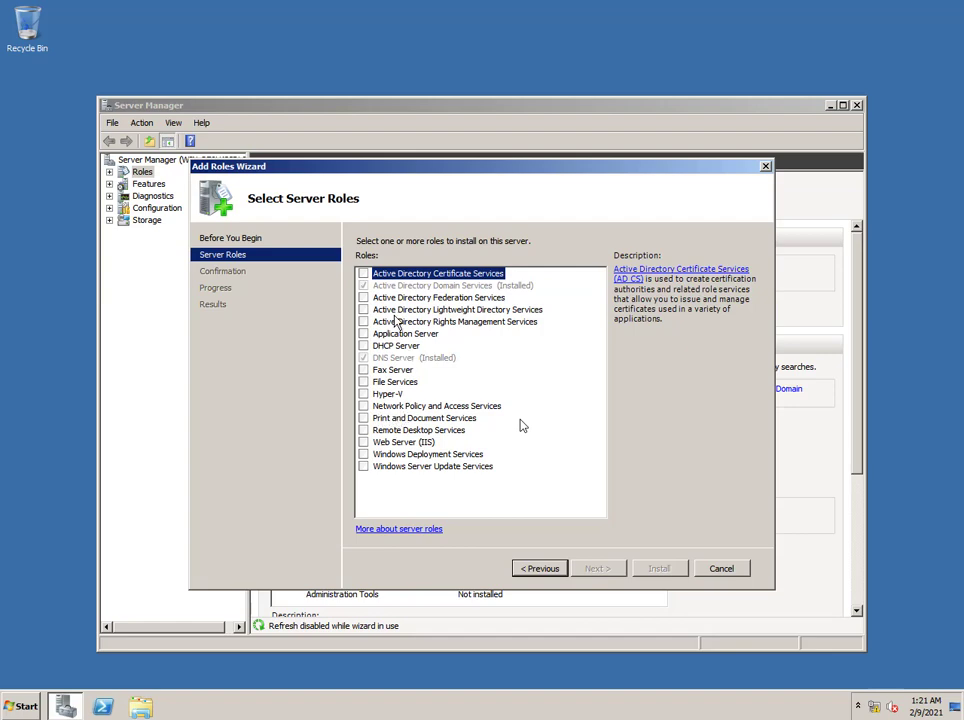
click(363, 443)
click(598, 570)
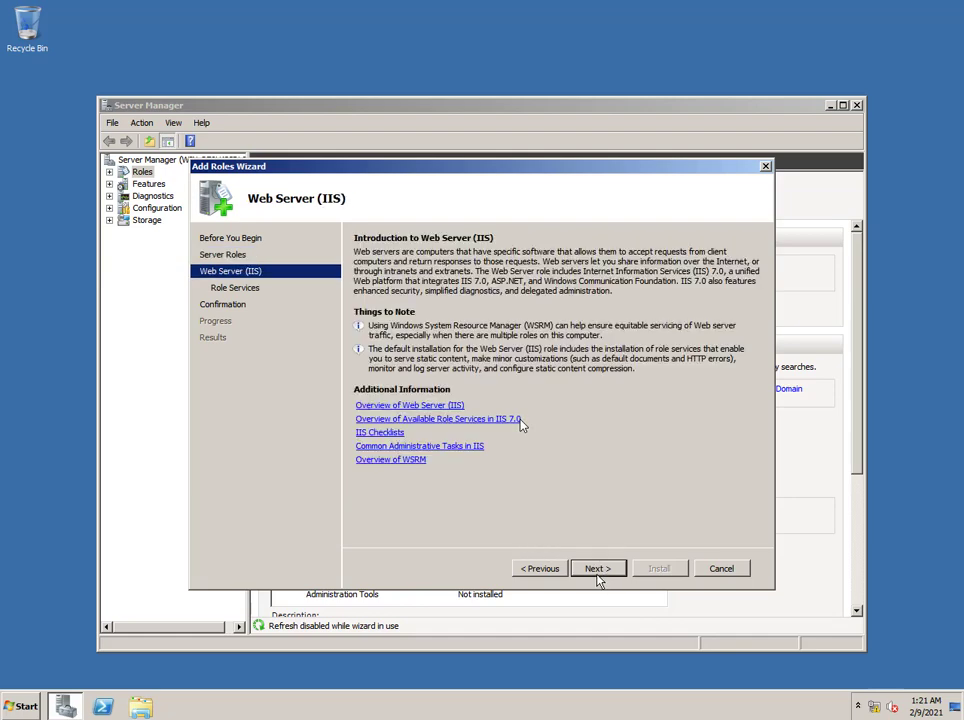
click(596, 572)
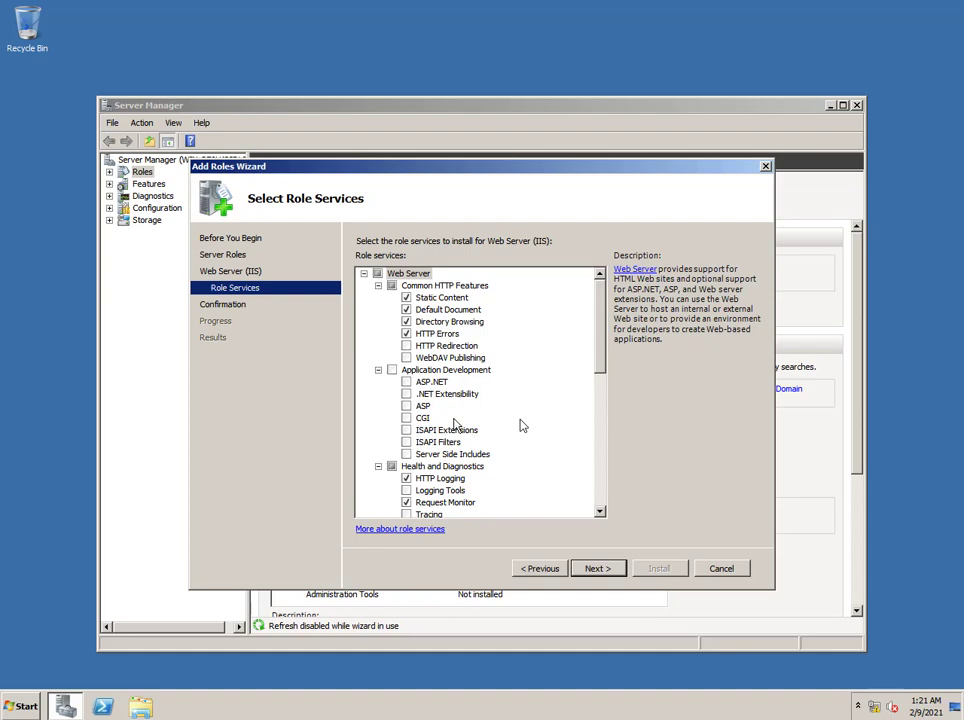
Include HTTP Redirection among the IIS role services, install the Web Server role and close the wizard.
click(406, 345)
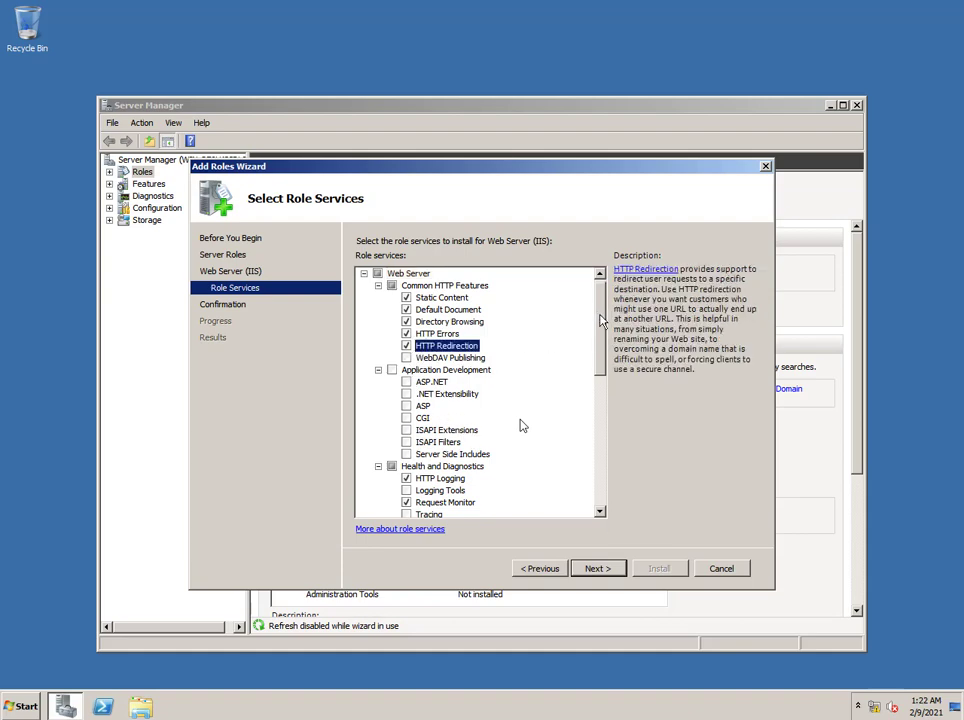
drag(593, 330, 586, 469)
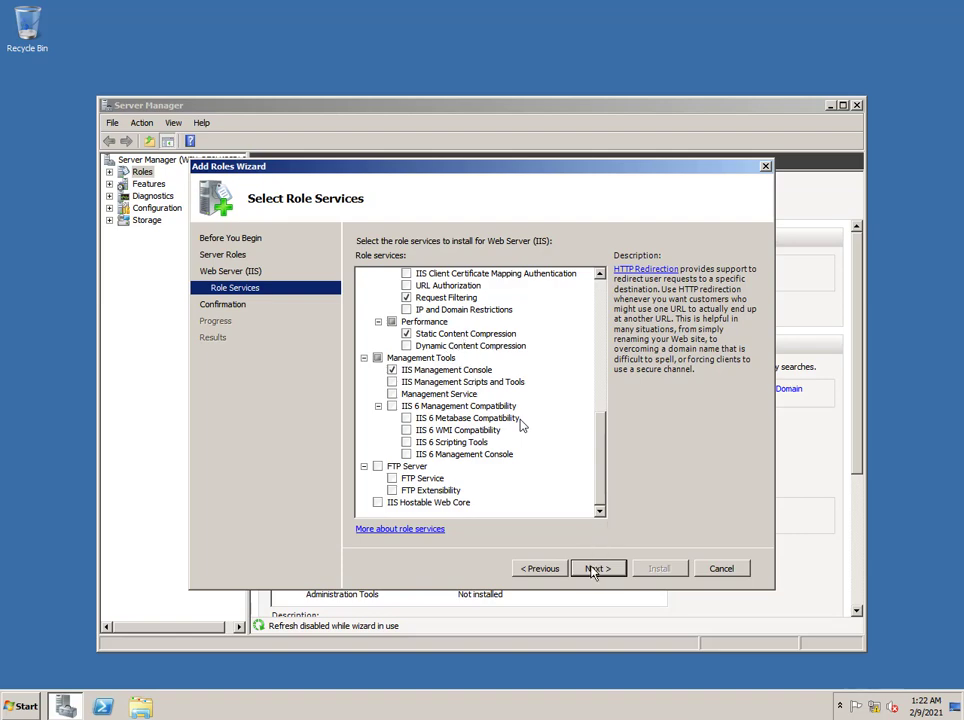
drag(605, 445, 617, 305)
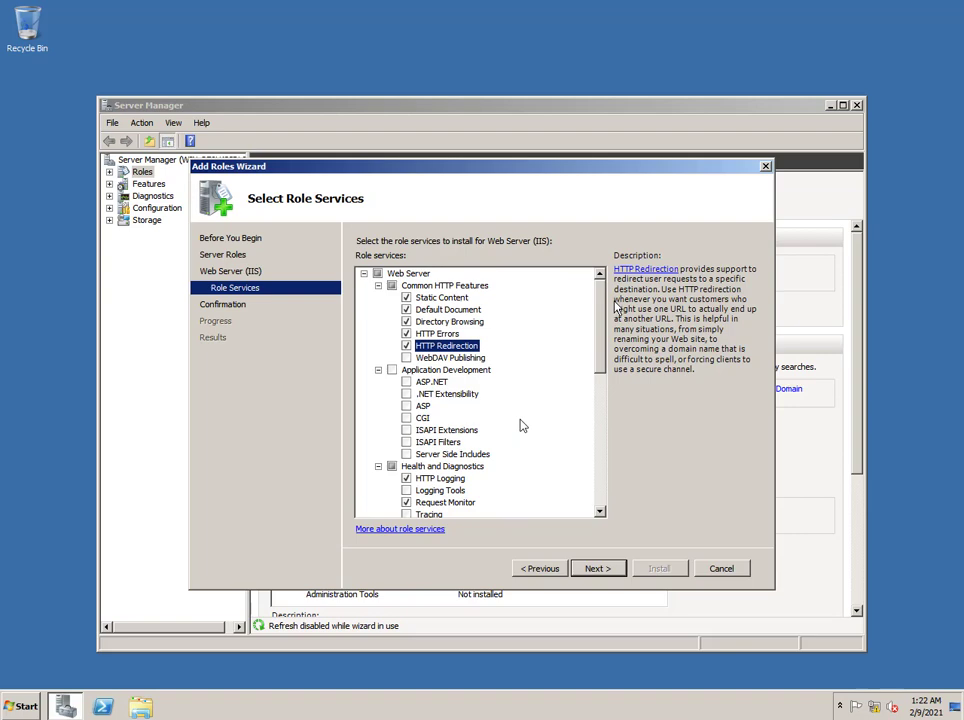
drag(617, 305, 593, 464)
click(592, 568)
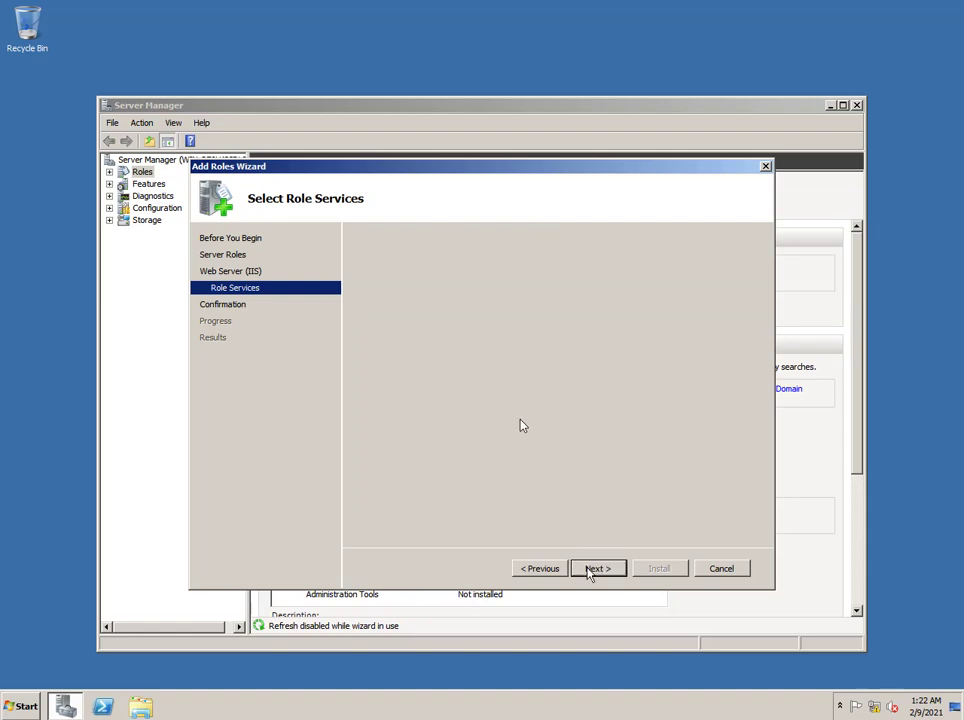
click(653, 572)
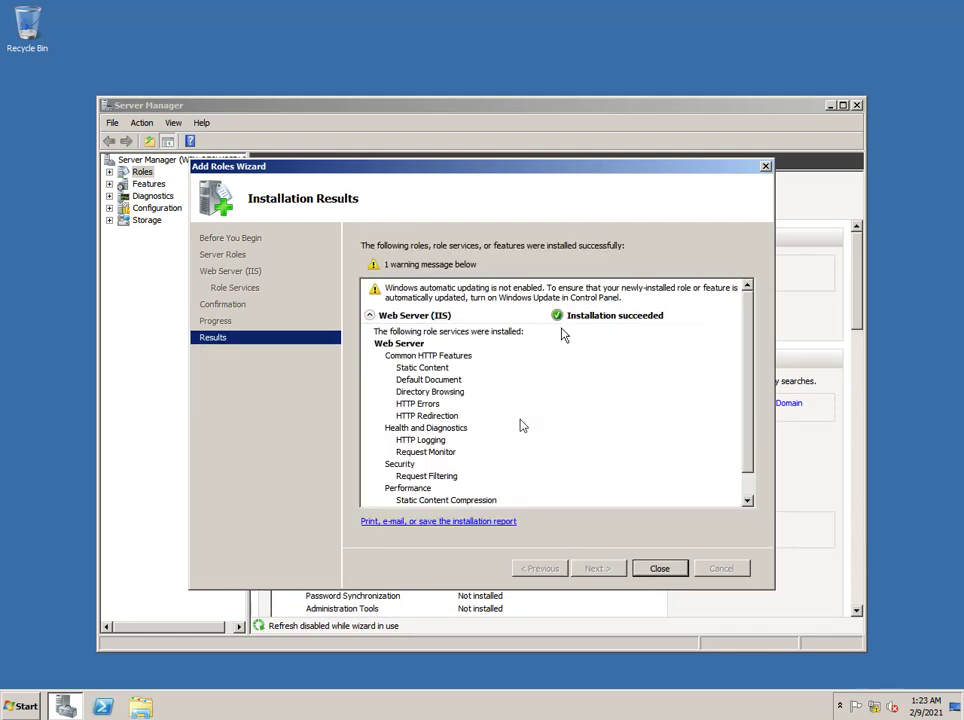
click(660, 568)
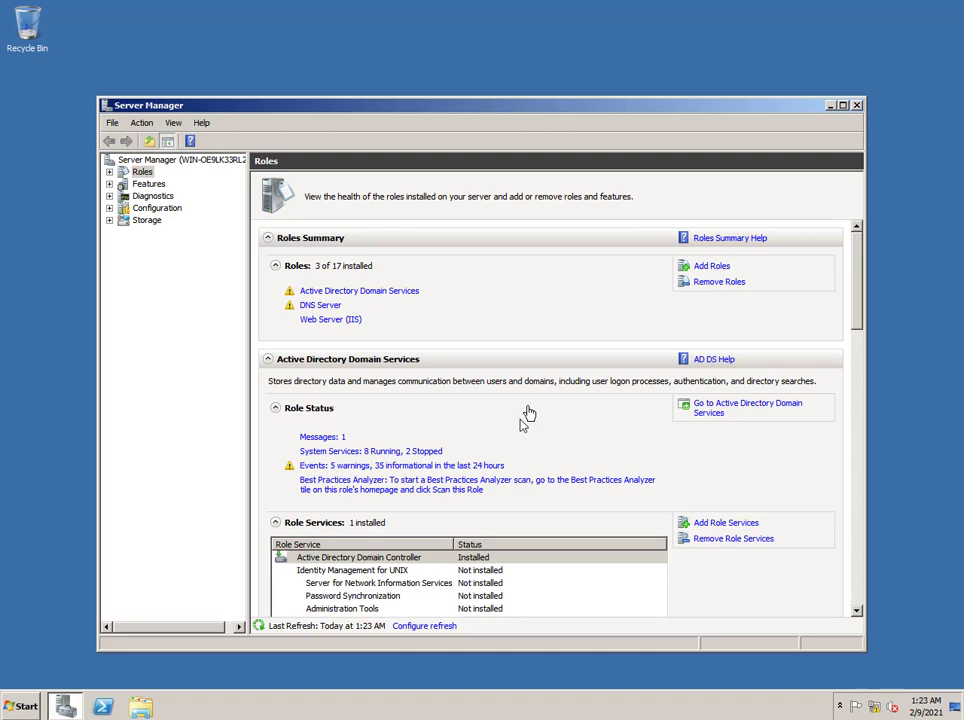
click(110, 173)
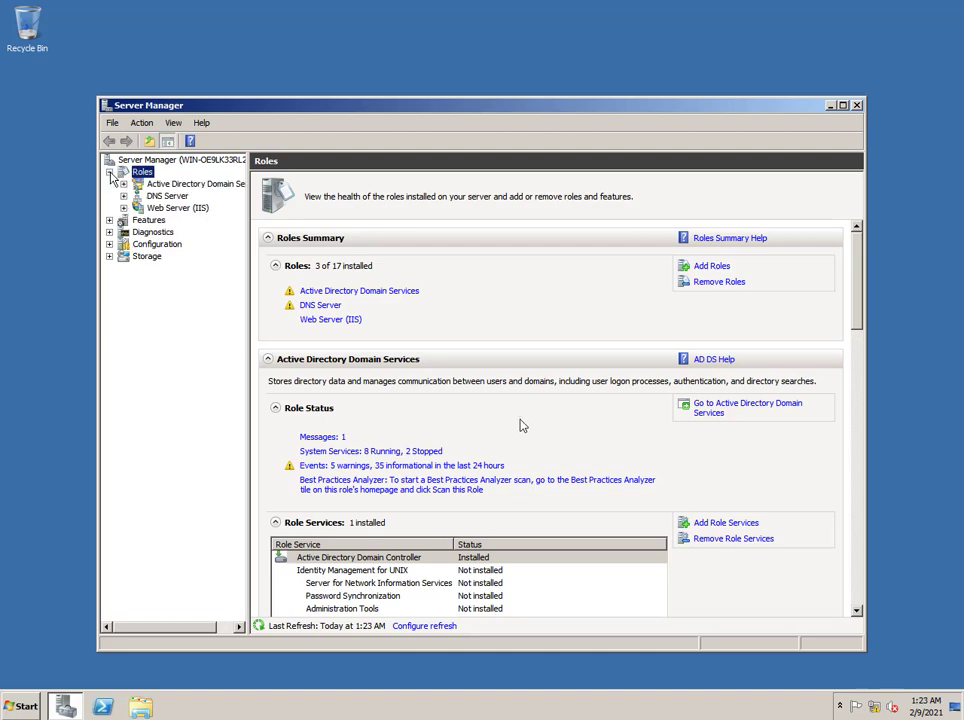
right_click(159, 209)
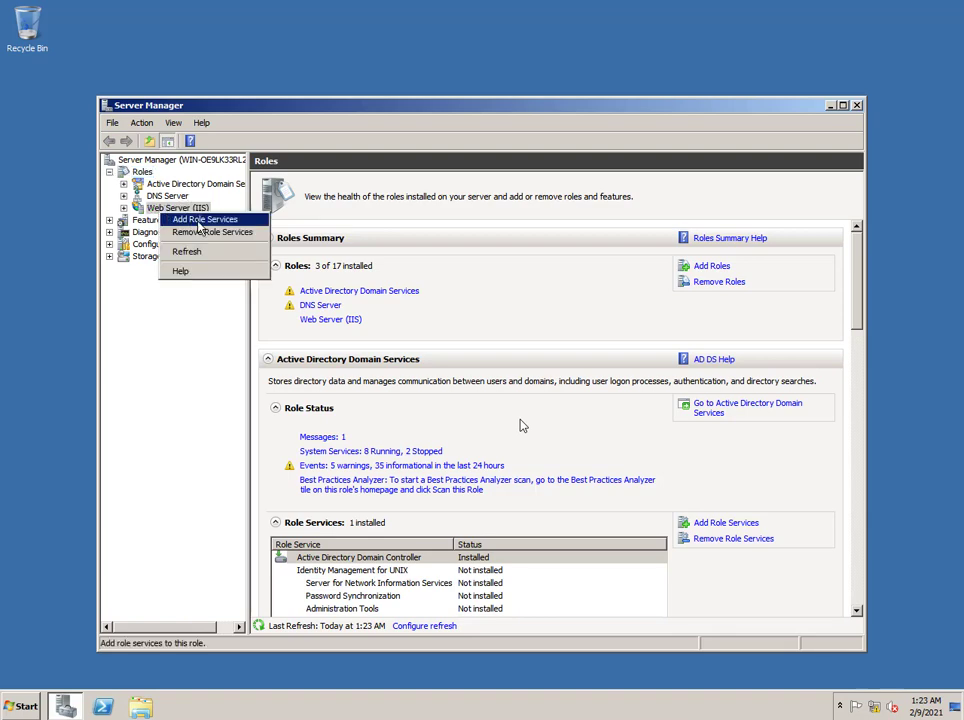
click(198, 223)
drag(597, 333, 604, 422)
click(406, 370)
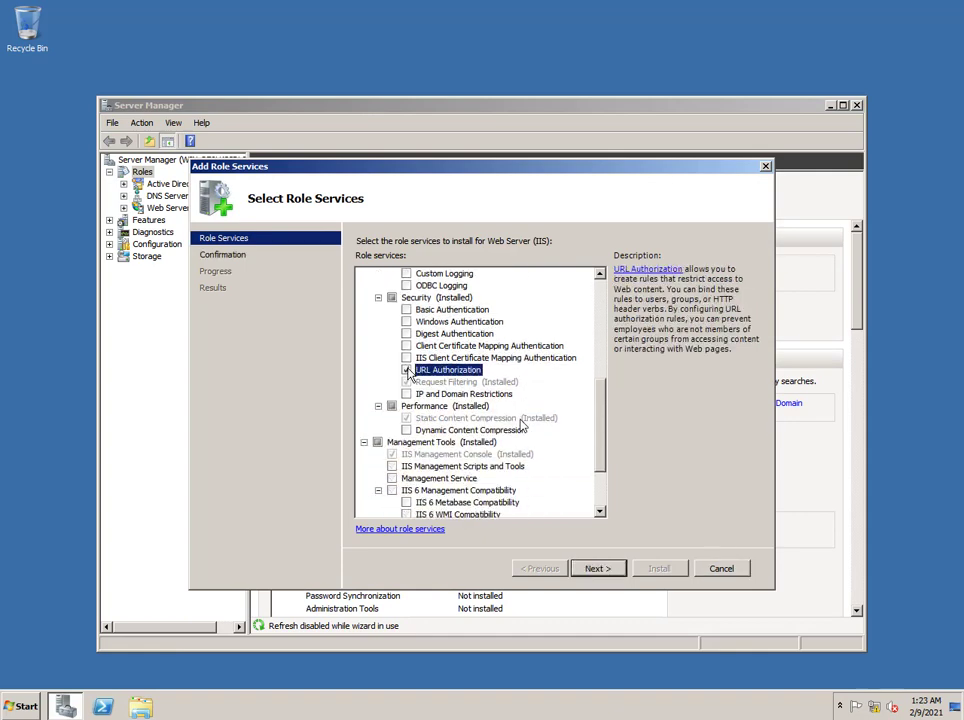
click(733, 571)
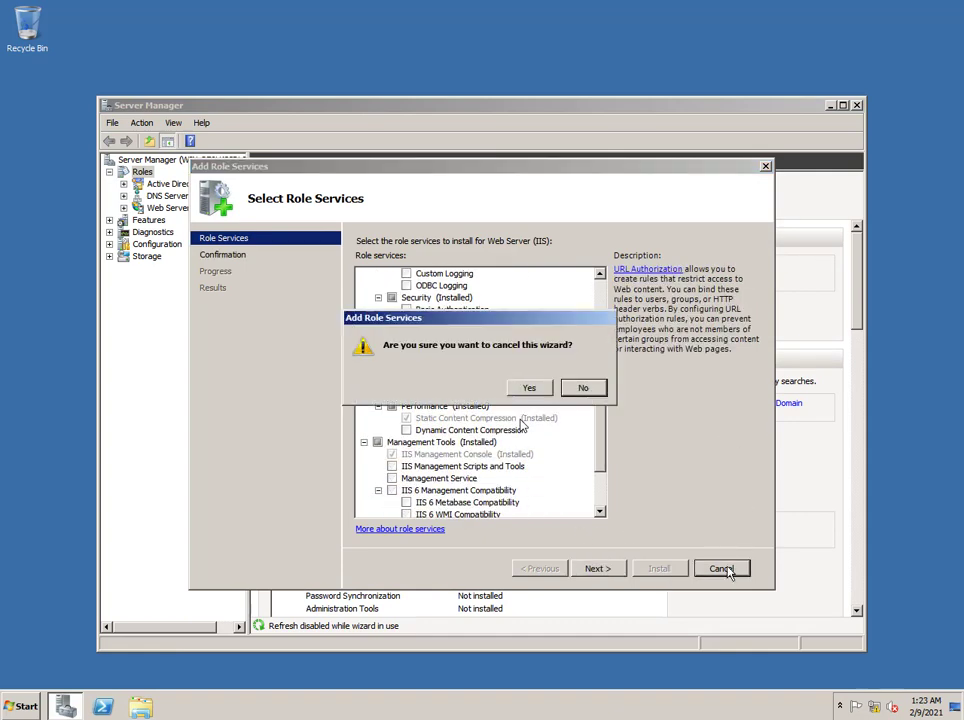
click(529, 388)
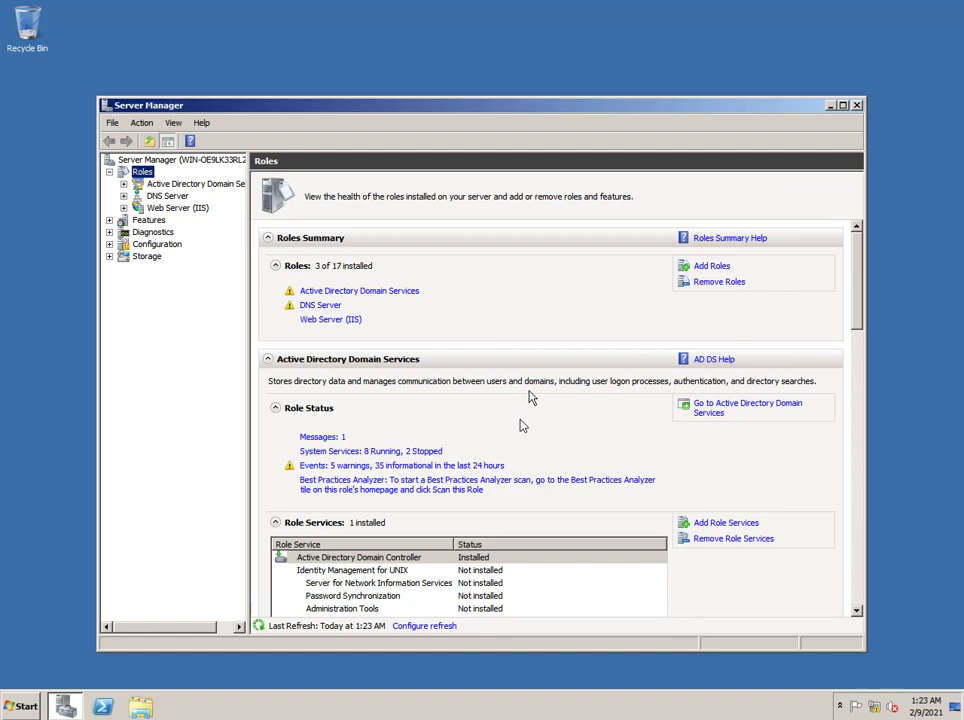
Close Server Manager and open Internet Information Services (IIS) Manager in a maximized window.
click(856, 106)
right_click(386, 270)
click(423, 304)
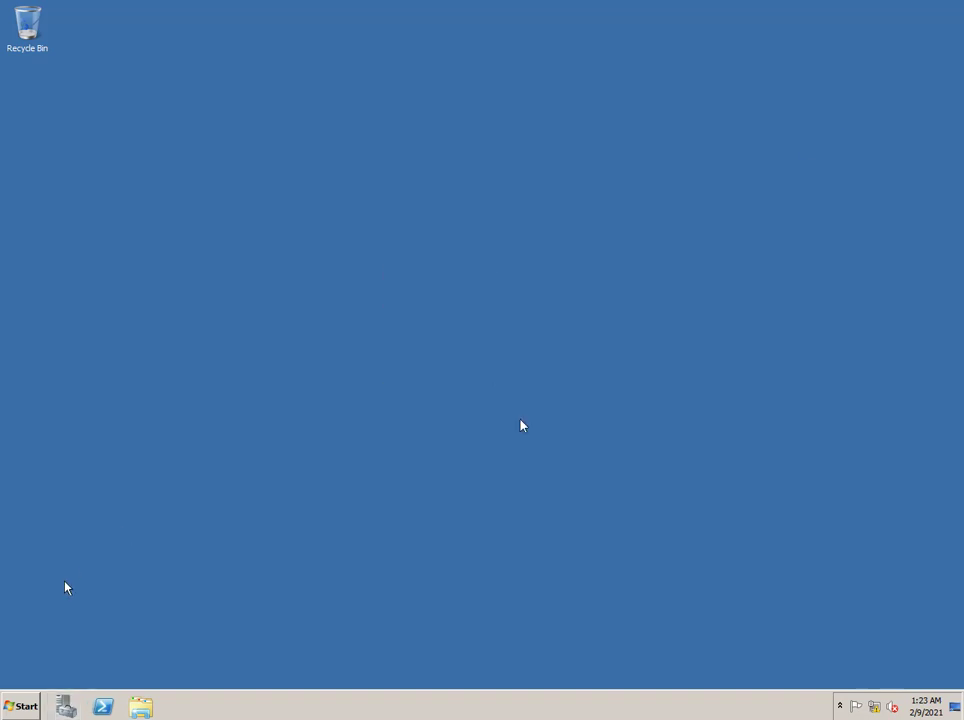
click(17, 707)
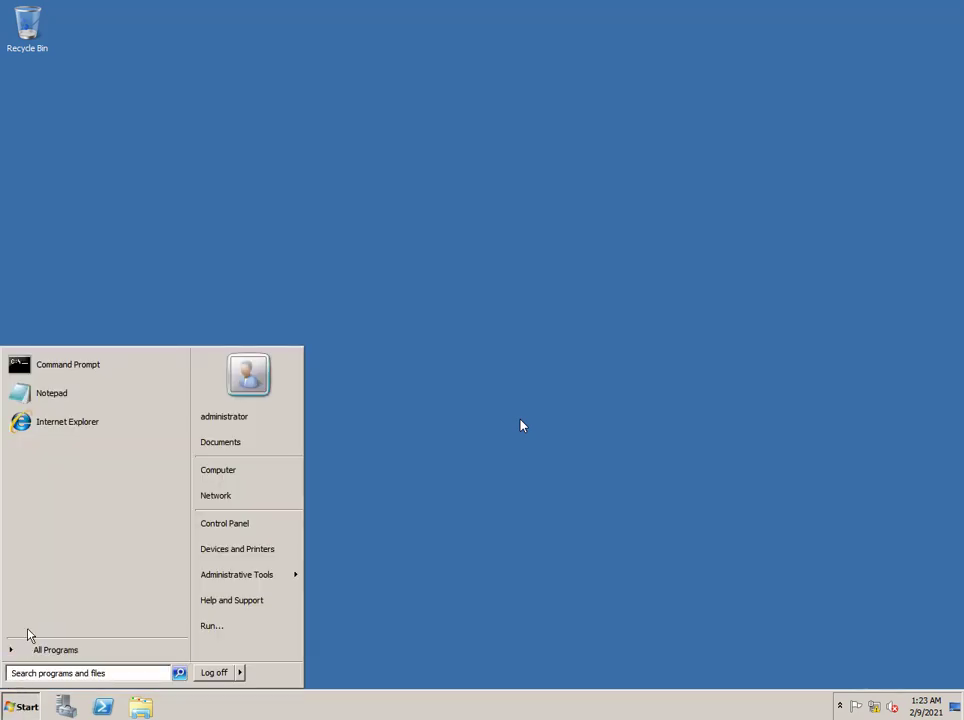
mouse_move(232, 578)
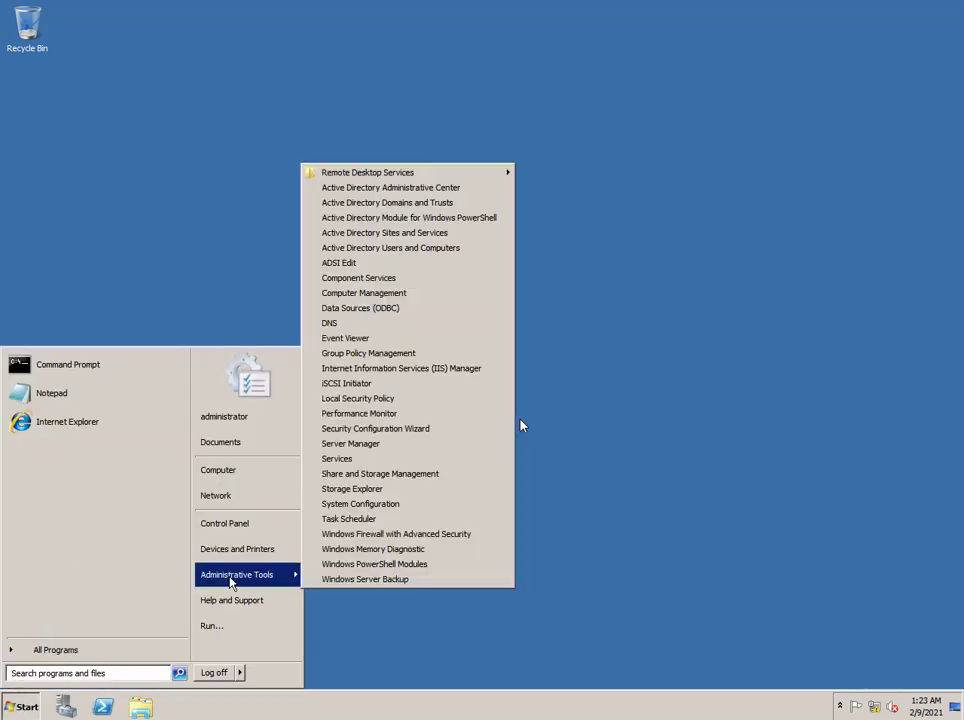
click(387, 374)
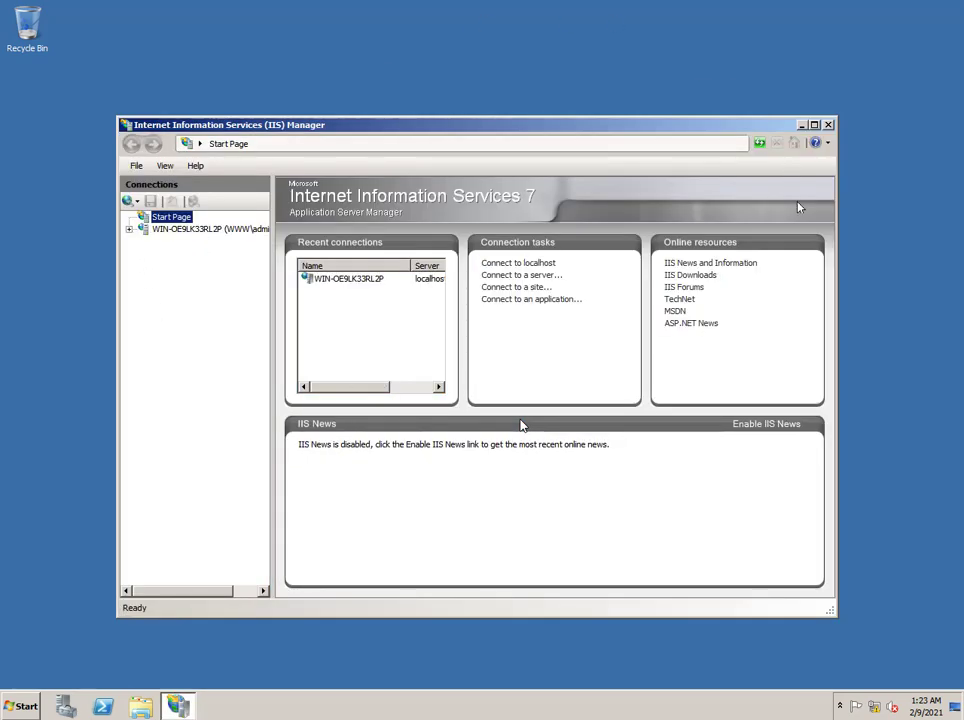
click(814, 125)
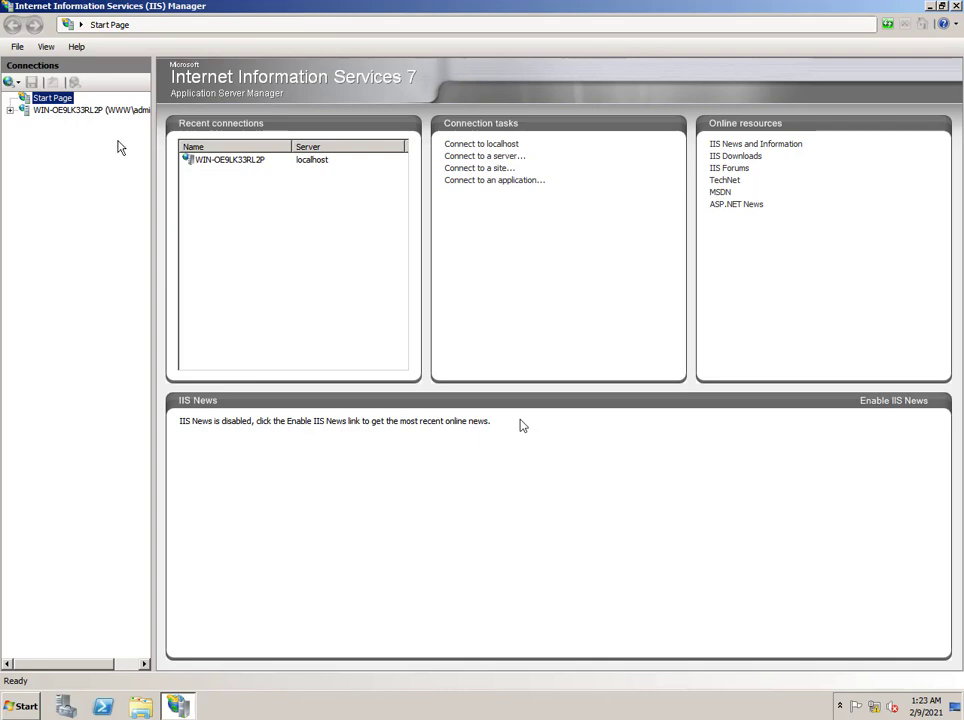
Expand the local server and its Sites node in the connections tree and select Default Web Site.
click(10, 112)
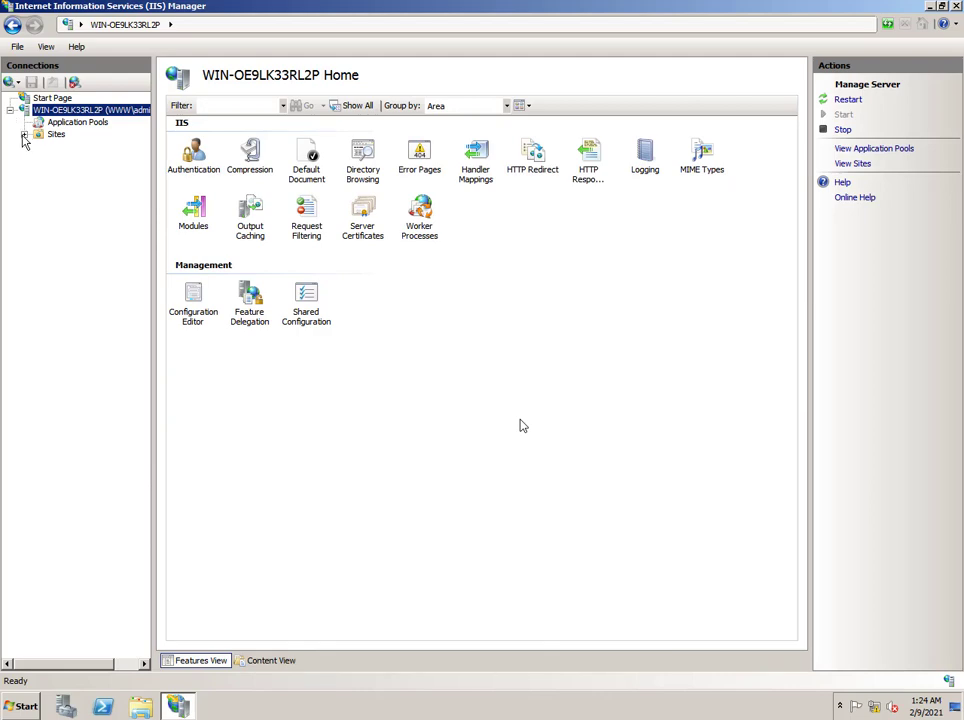
click(24, 136)
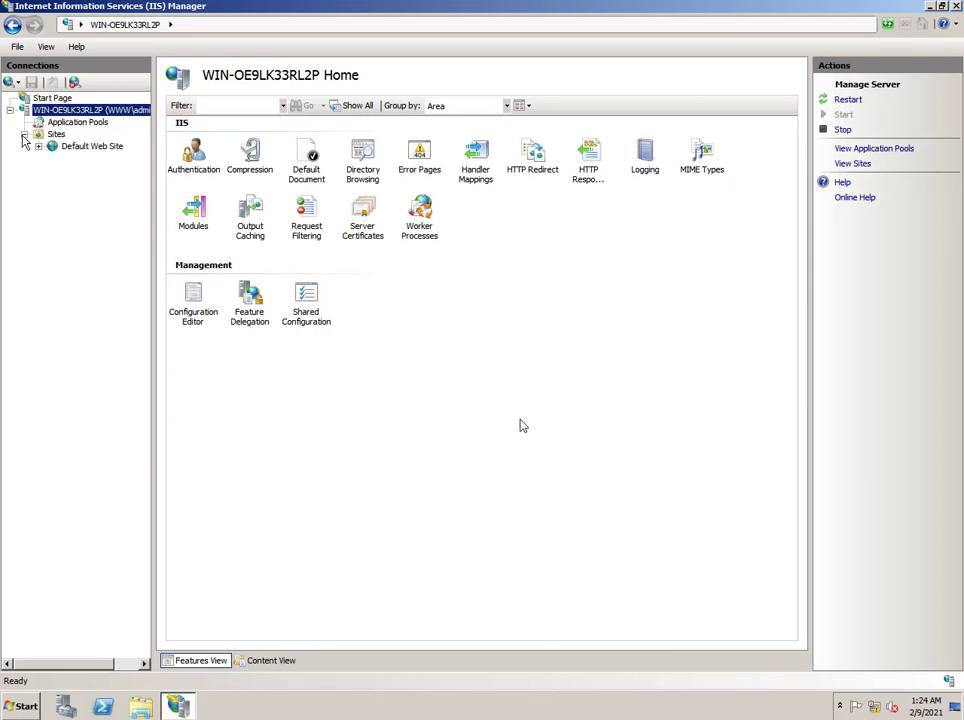
click(96, 147)
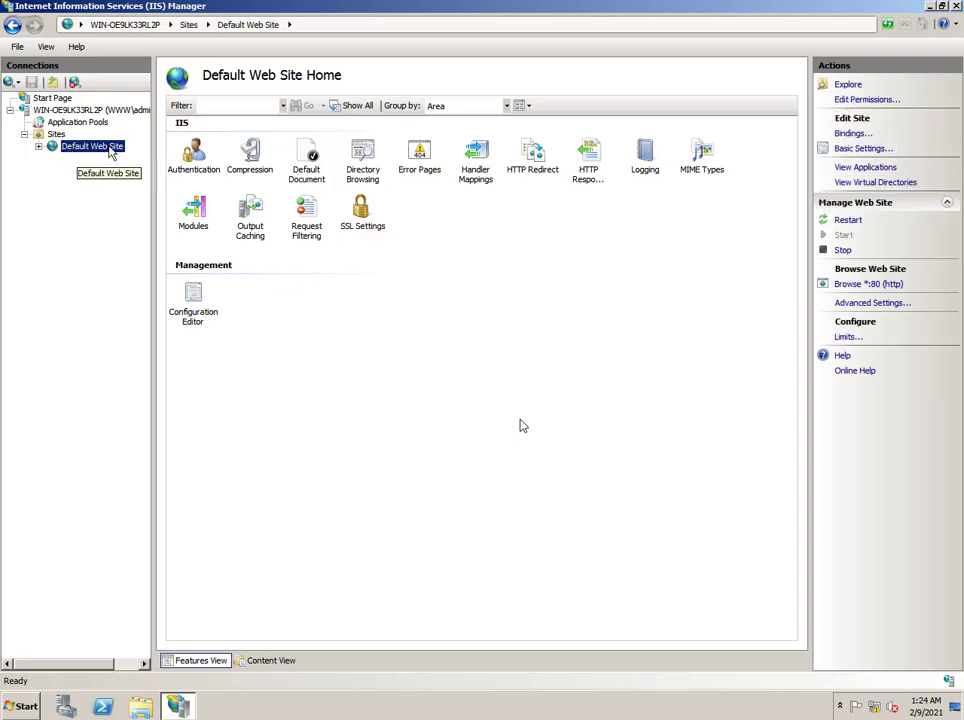
click(55, 136)
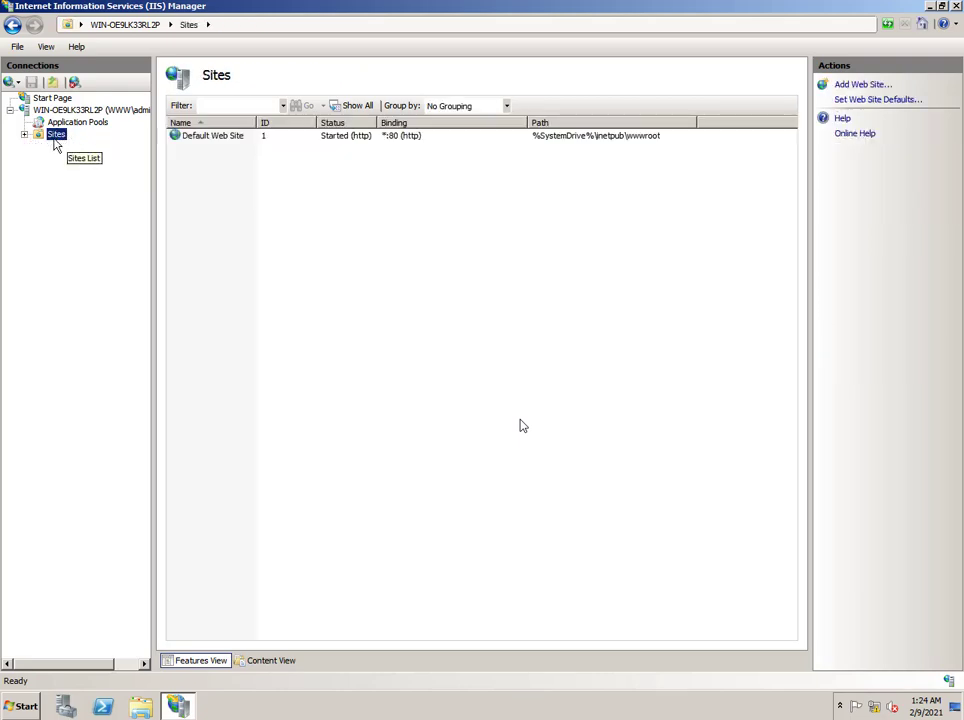
click(9, 110)
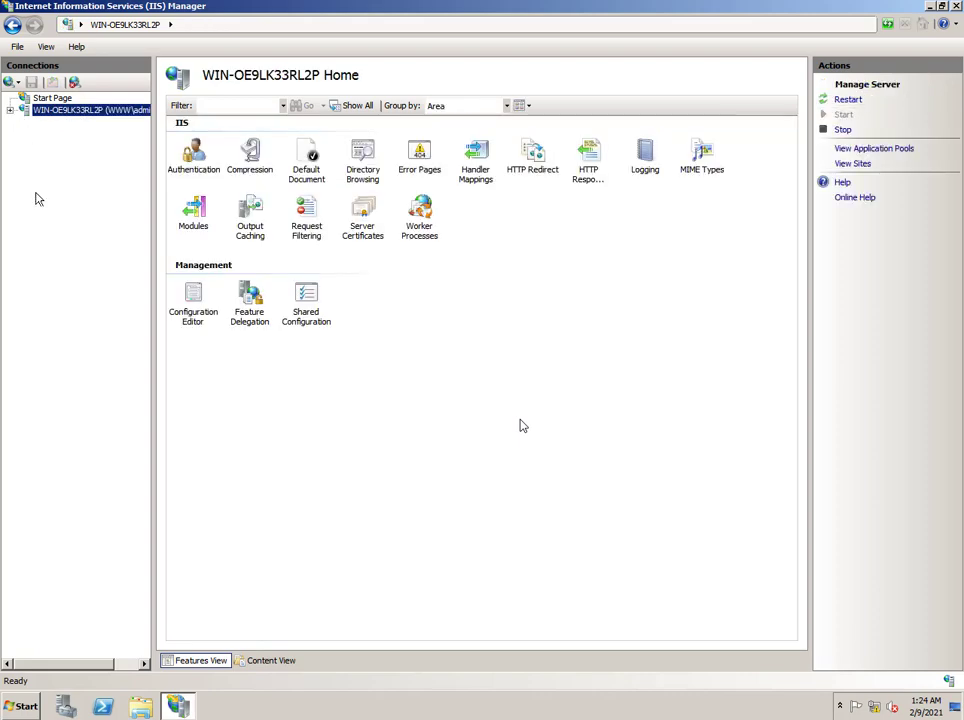
click(10, 111)
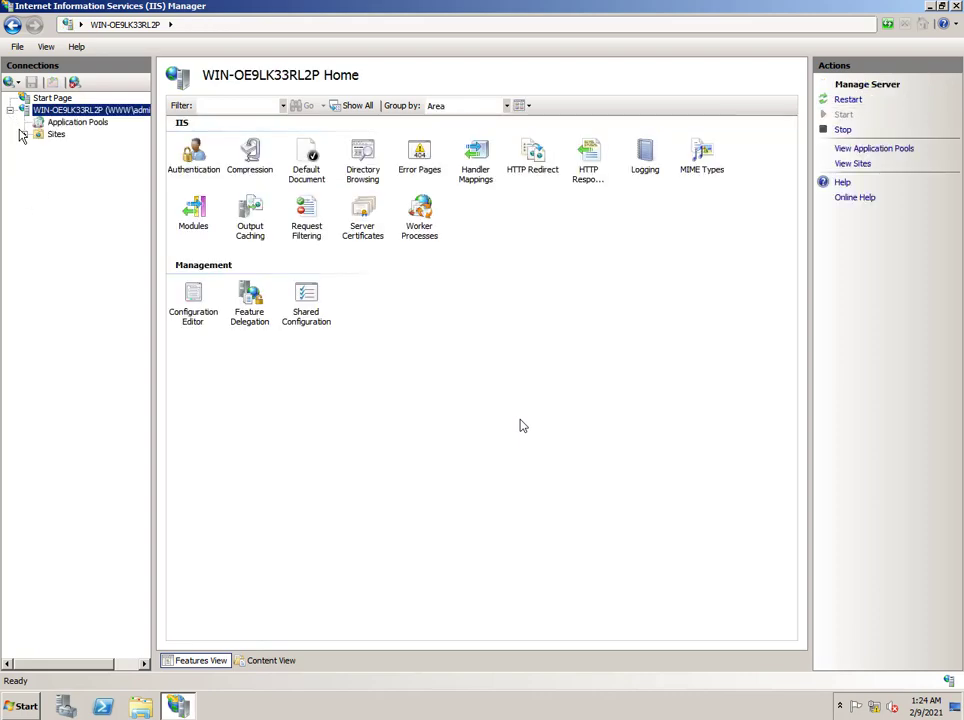
click(24, 134)
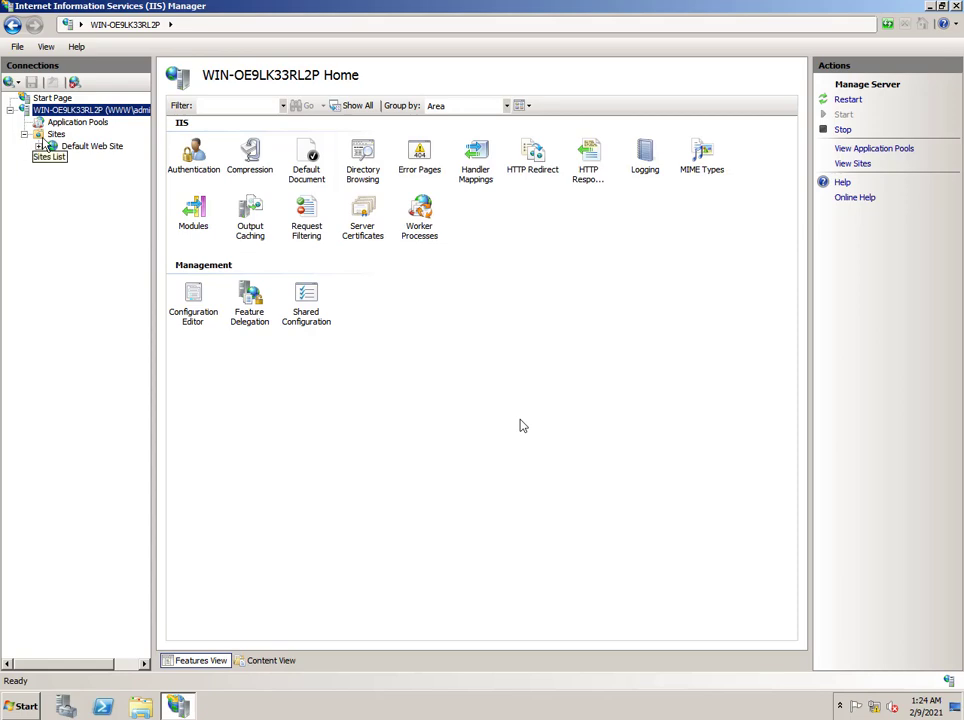
click(79, 147)
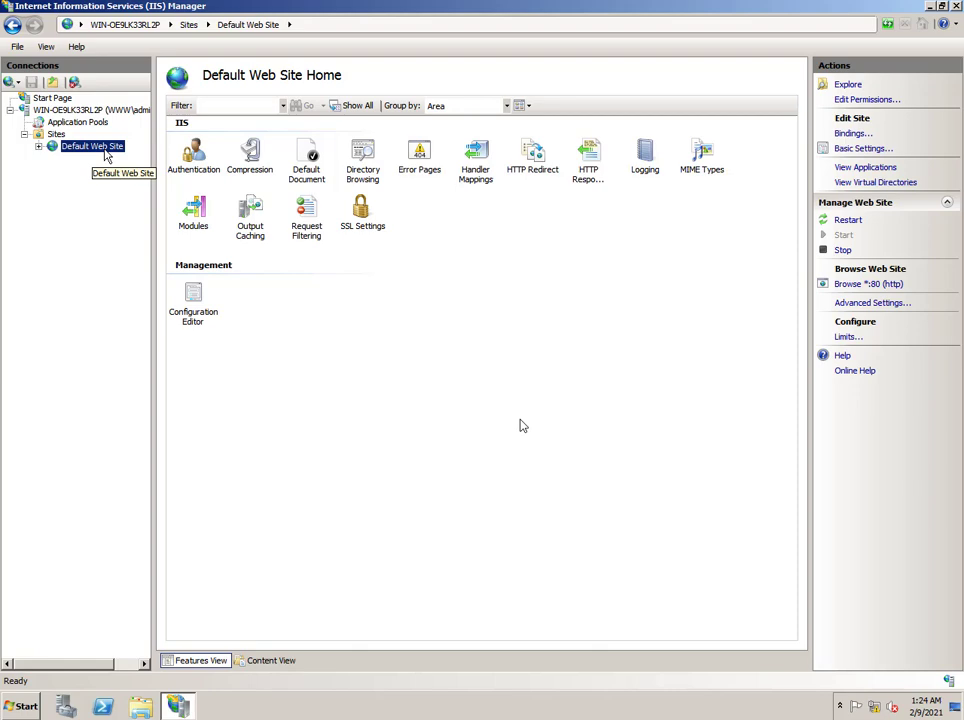
Browse Default Web Site on *:80 (http), postponing the Internet Explorer setup, close the browser and minimize IIS Manager.
click(865, 286)
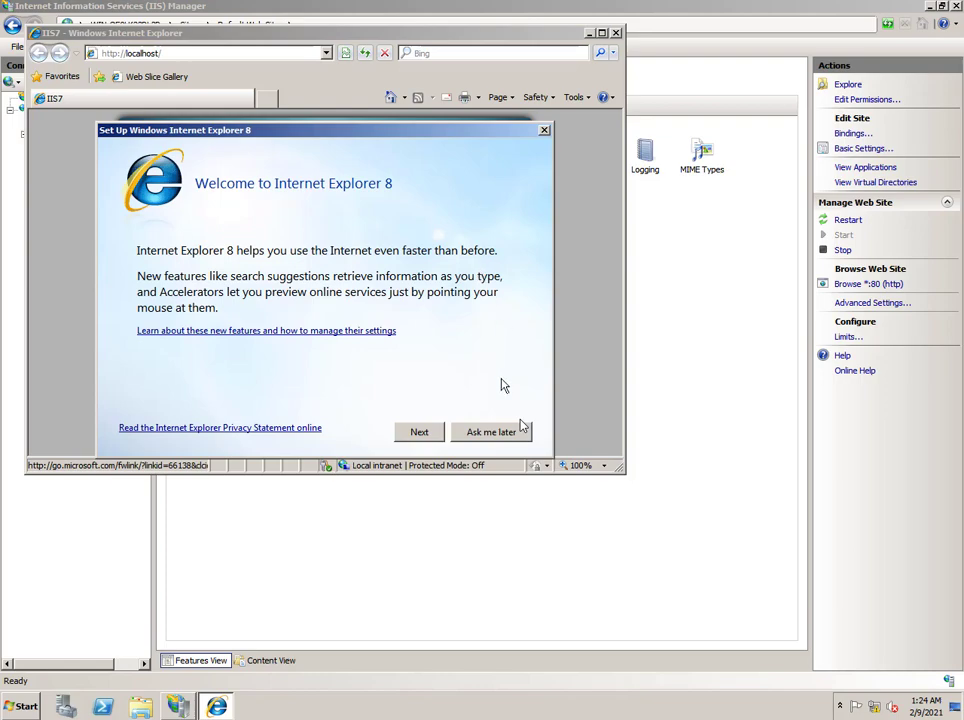
click(491, 431)
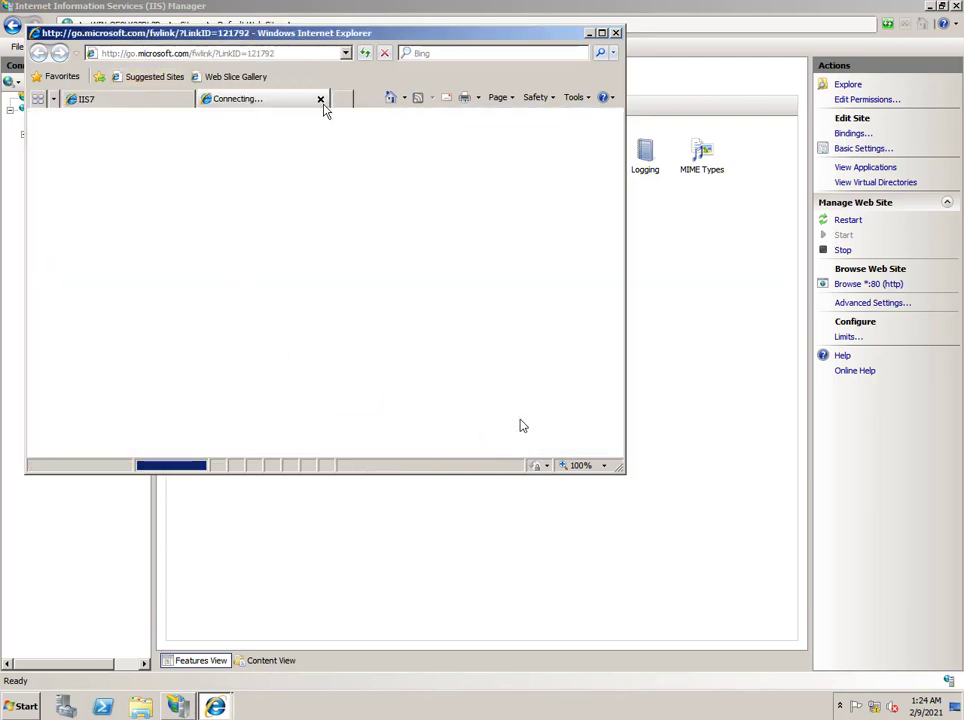
click(320, 98)
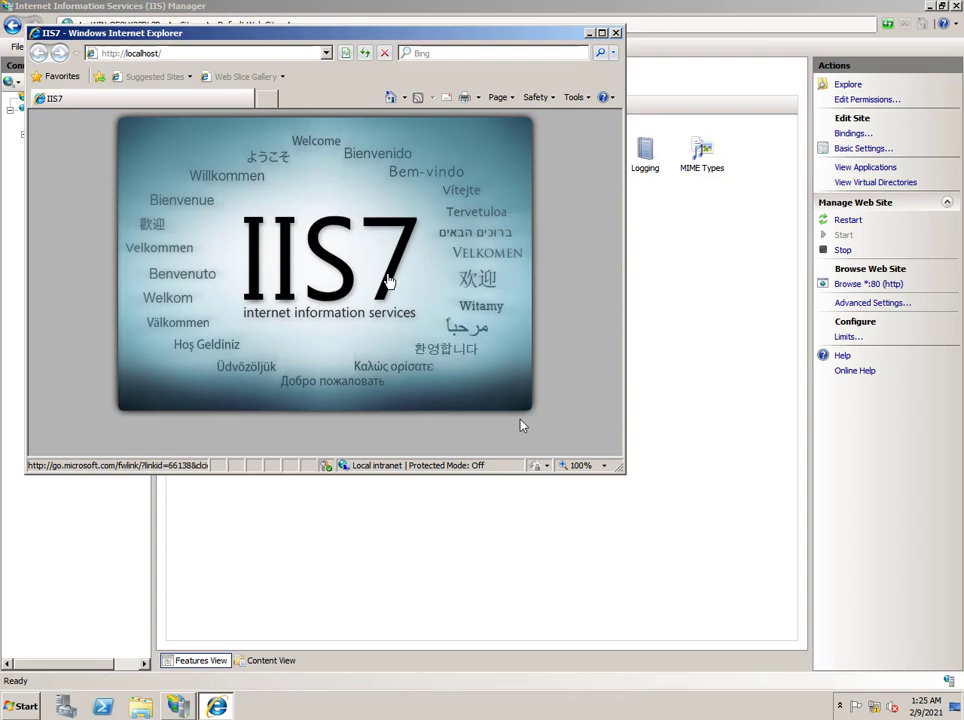
click(617, 34)
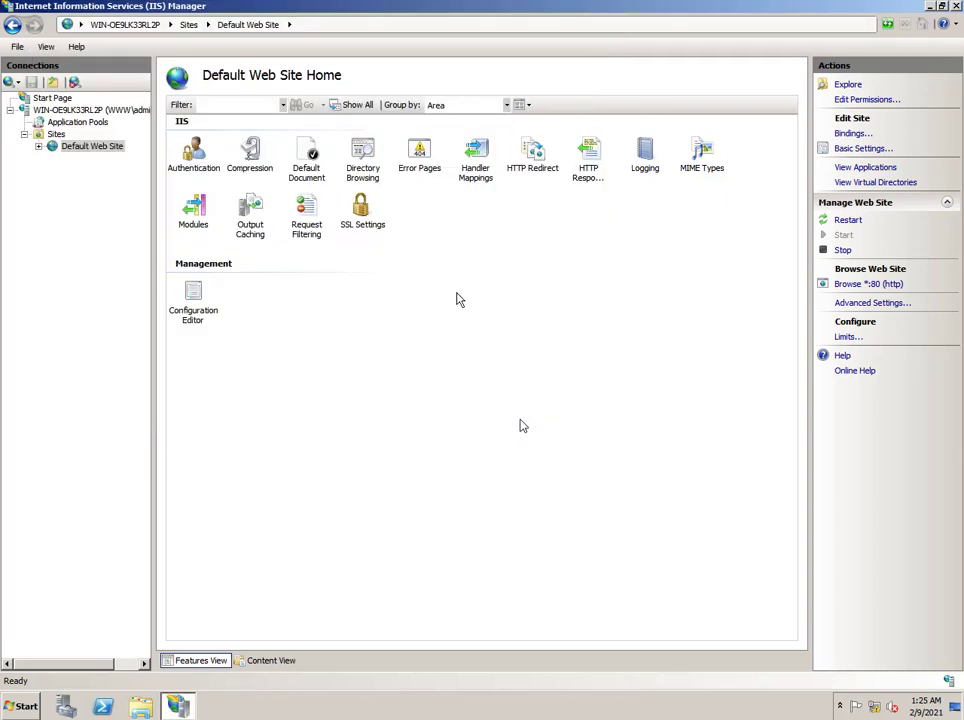
click(929, 6)
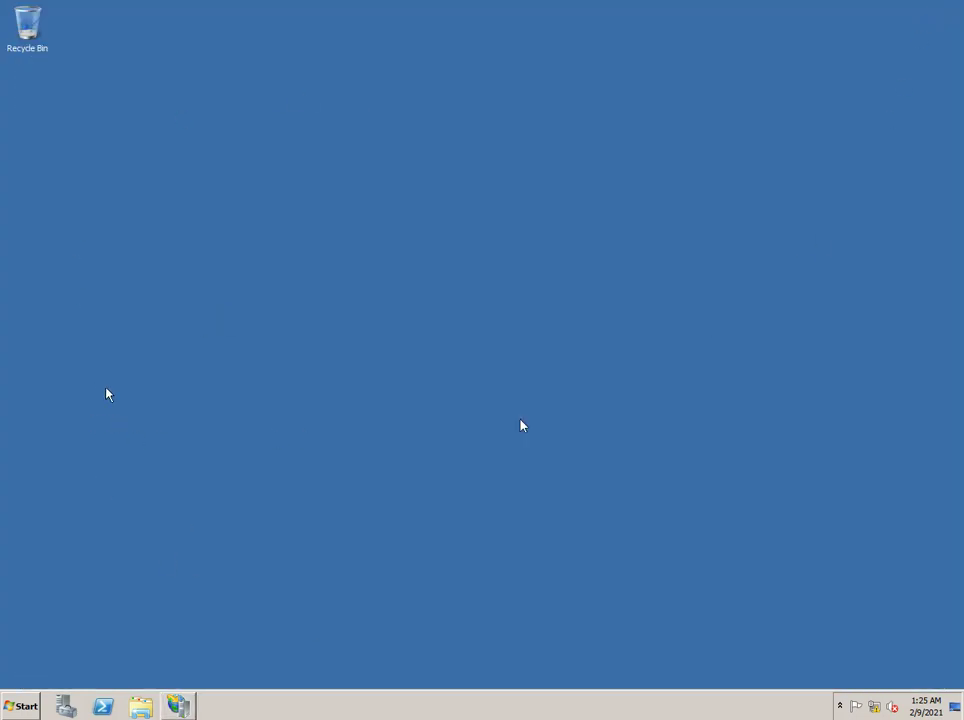
Open the wwwroot folder under C:\inetpub in the file explorer.
click(22, 706)
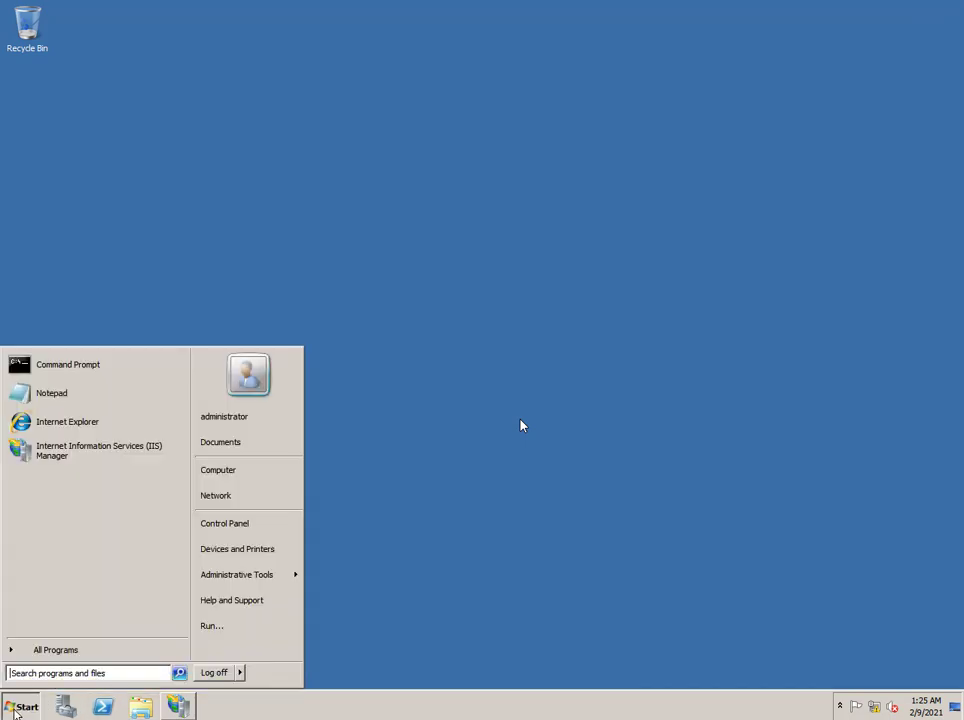
click(218, 470)
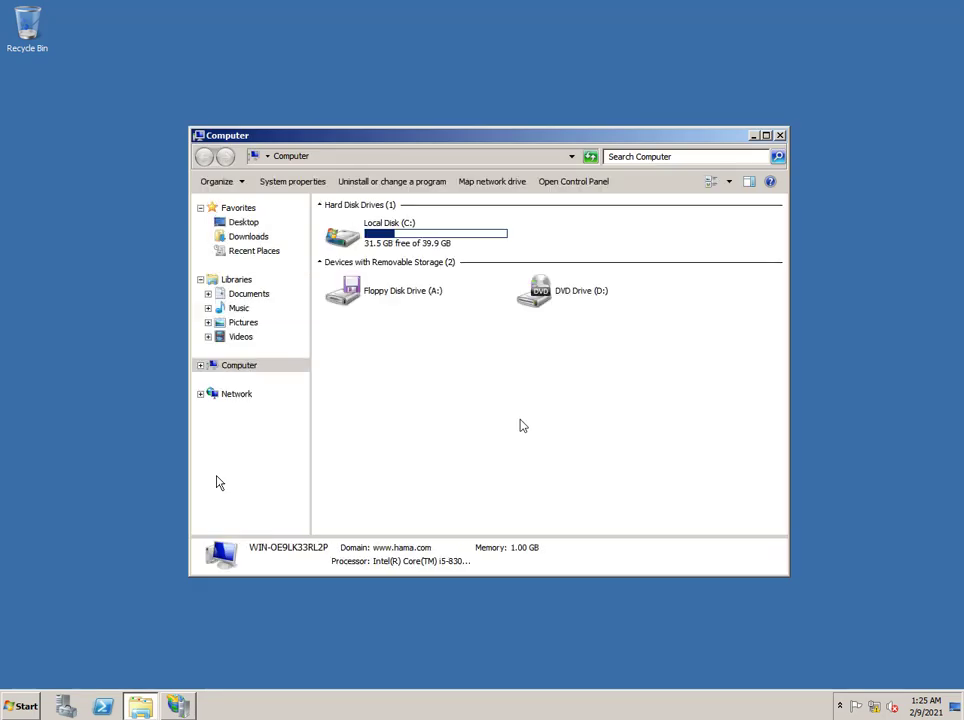
double_click(398, 244)
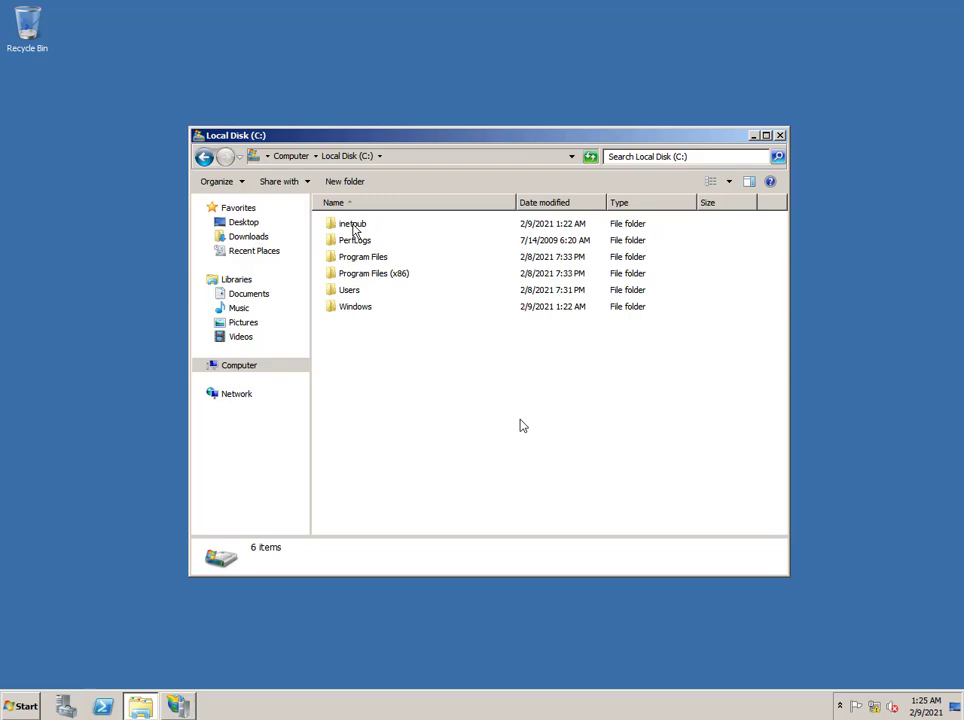
double_click(354, 224)
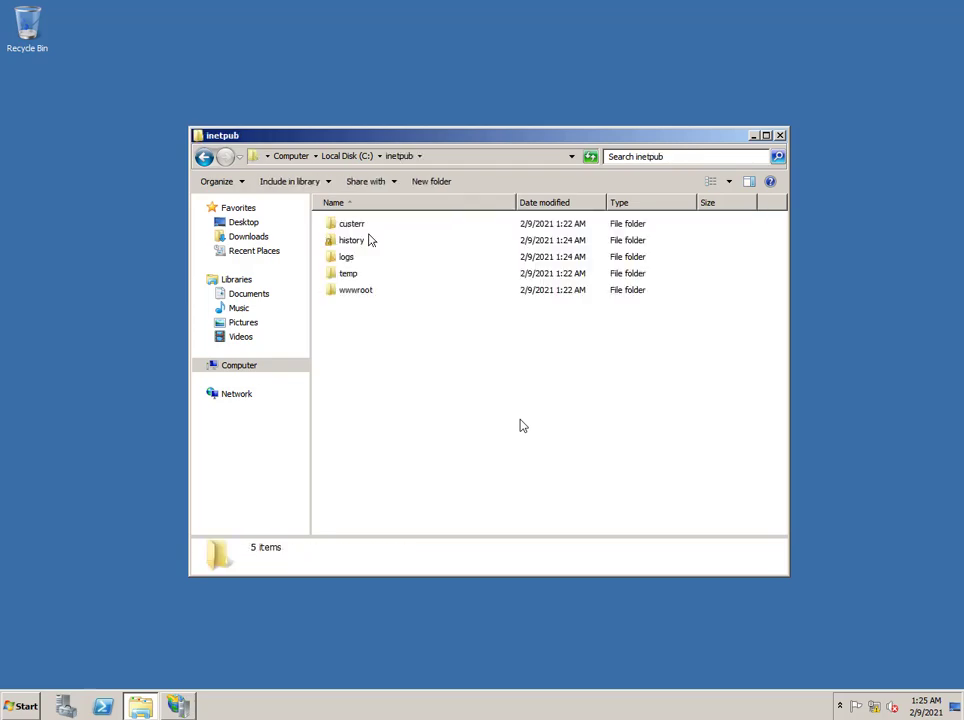
double_click(356, 291)
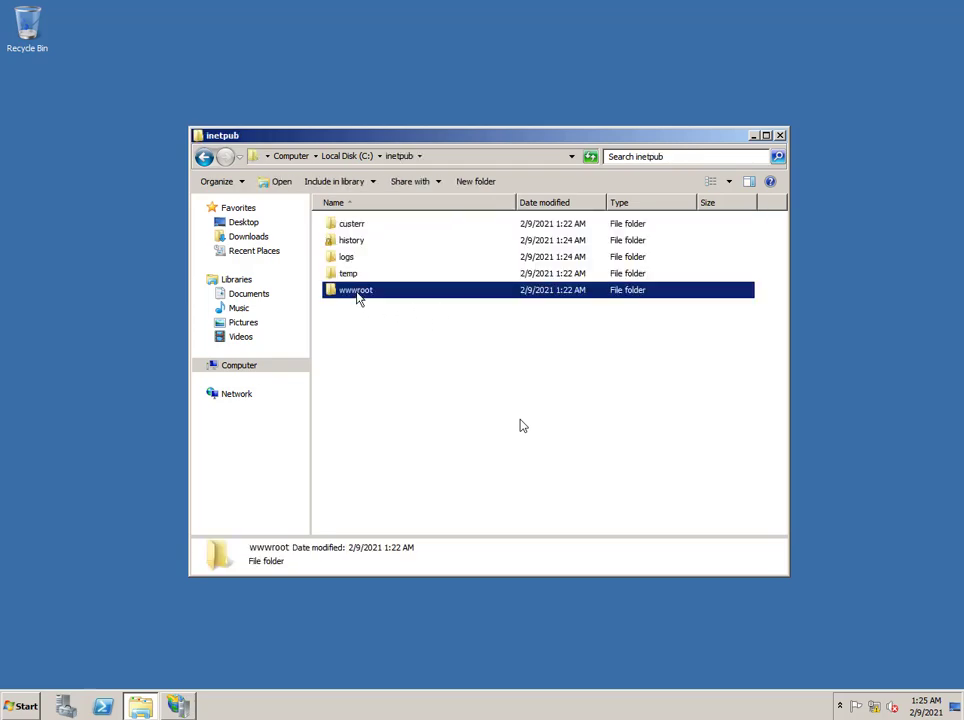
View the welcome image and the iisstart page from the wwwroot folder, closing each one after viewing.
drag(422, 441, 342, 224)
double_click(351, 250)
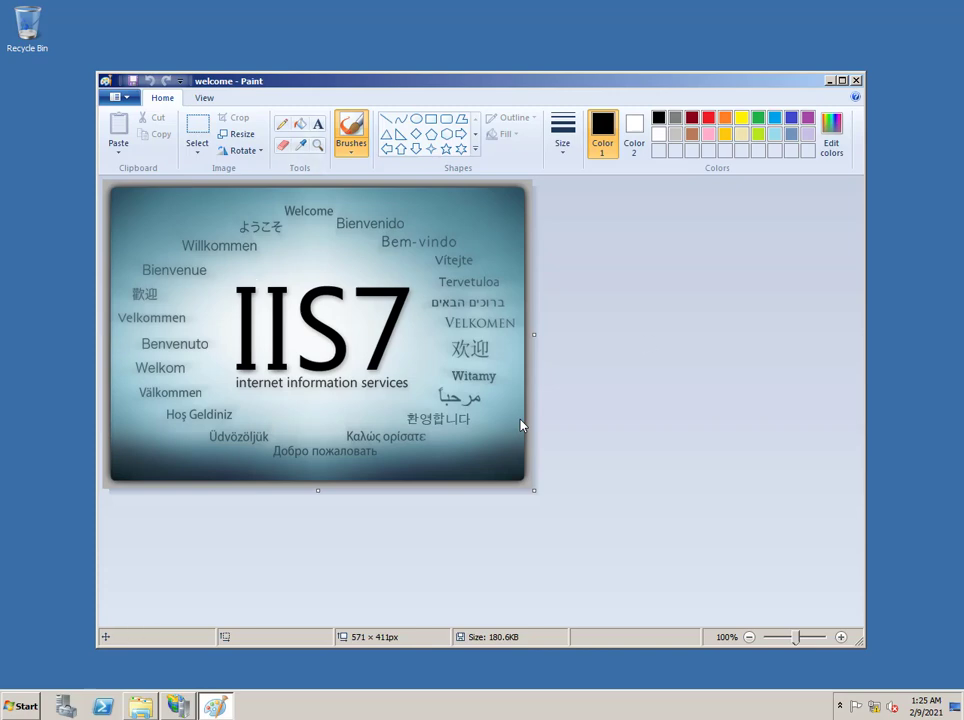
click(861, 84)
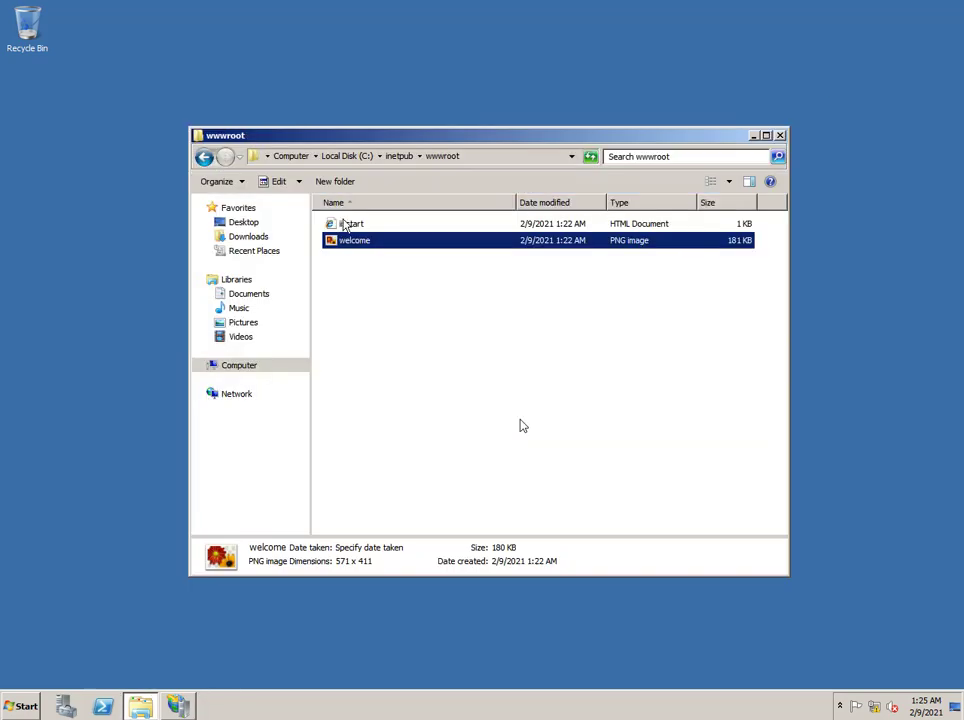
double_click(343, 224)
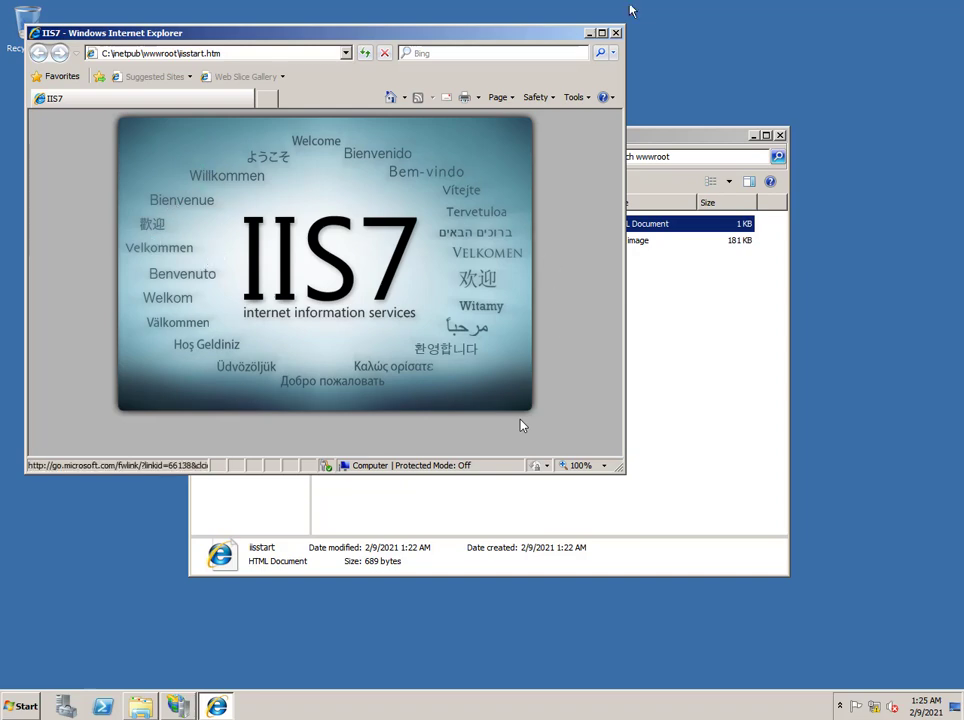
click(617, 36)
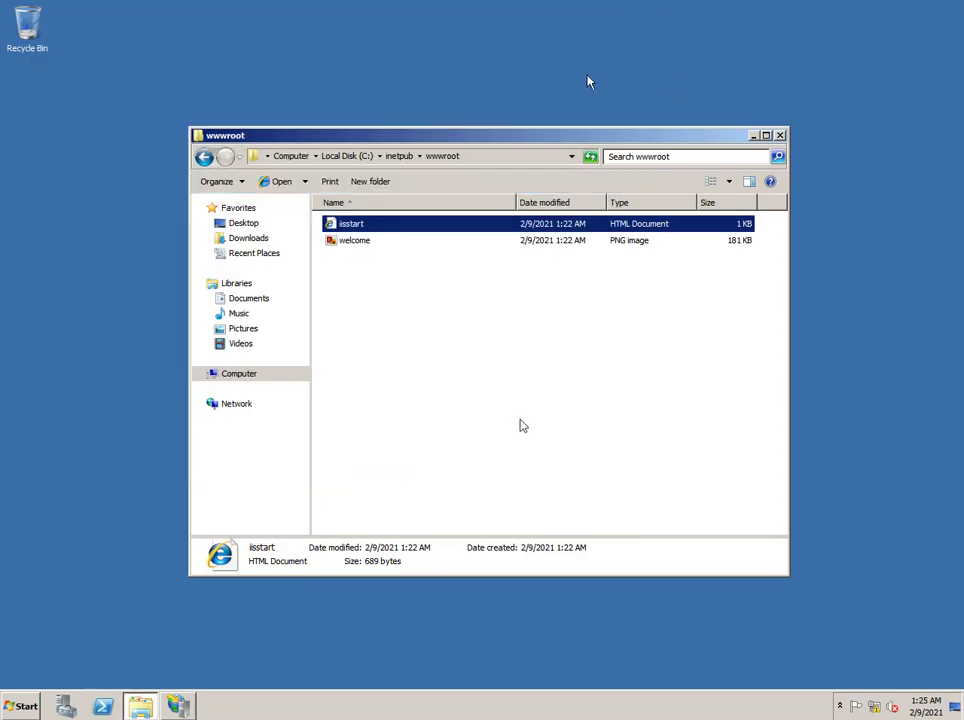
drag(686, 406, 330, 222)
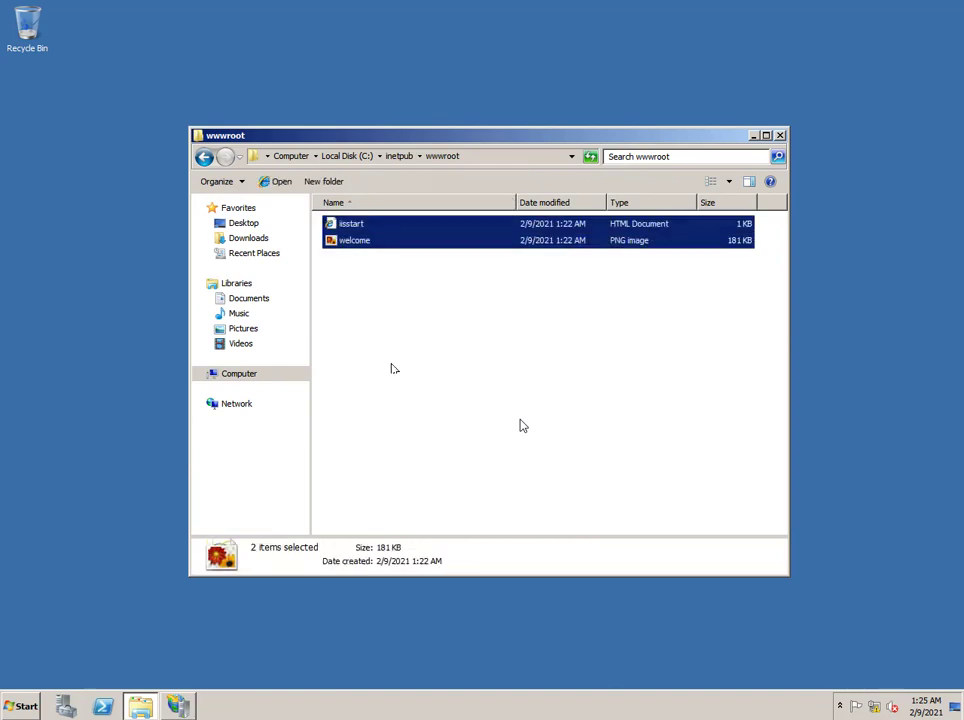
click(376, 272)
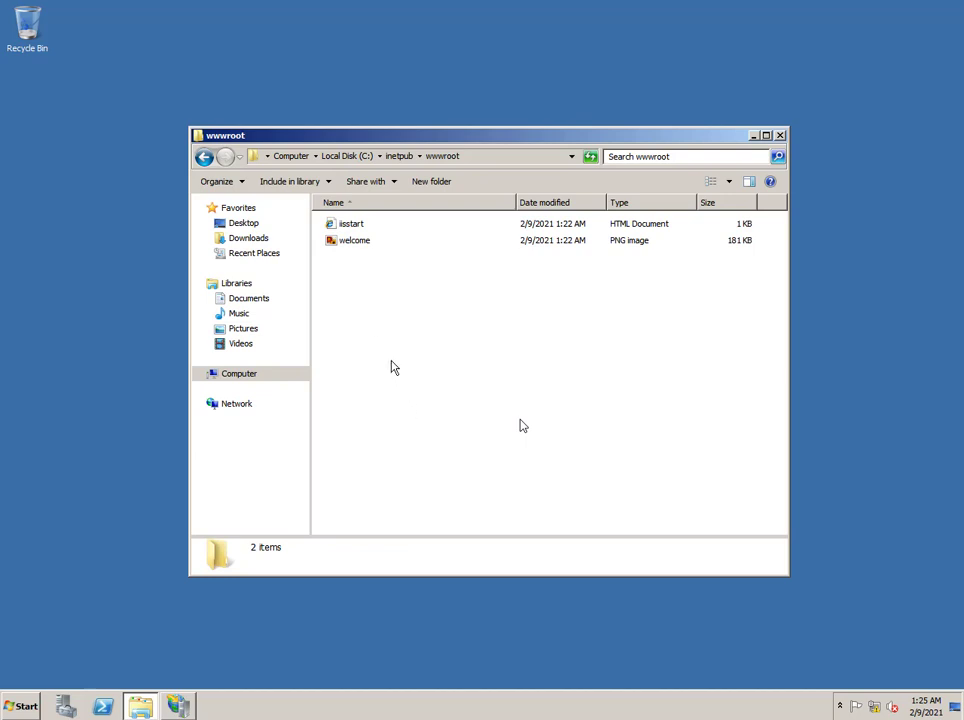
Turn off hiding extensions for known file types in the folder options and apply the change.
click(364, 226)
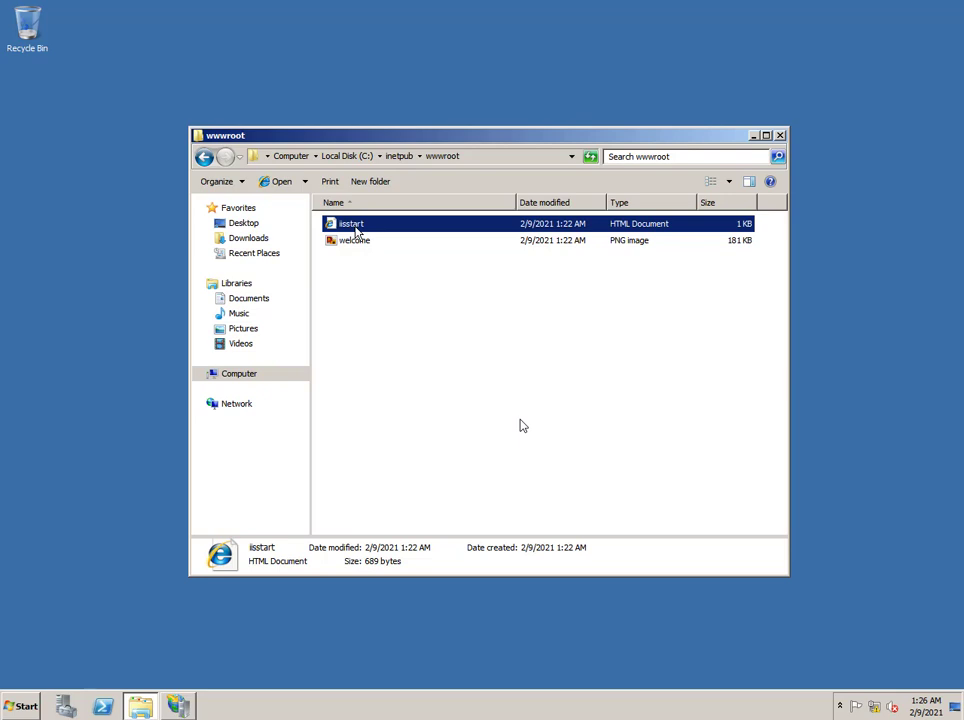
click(243, 185)
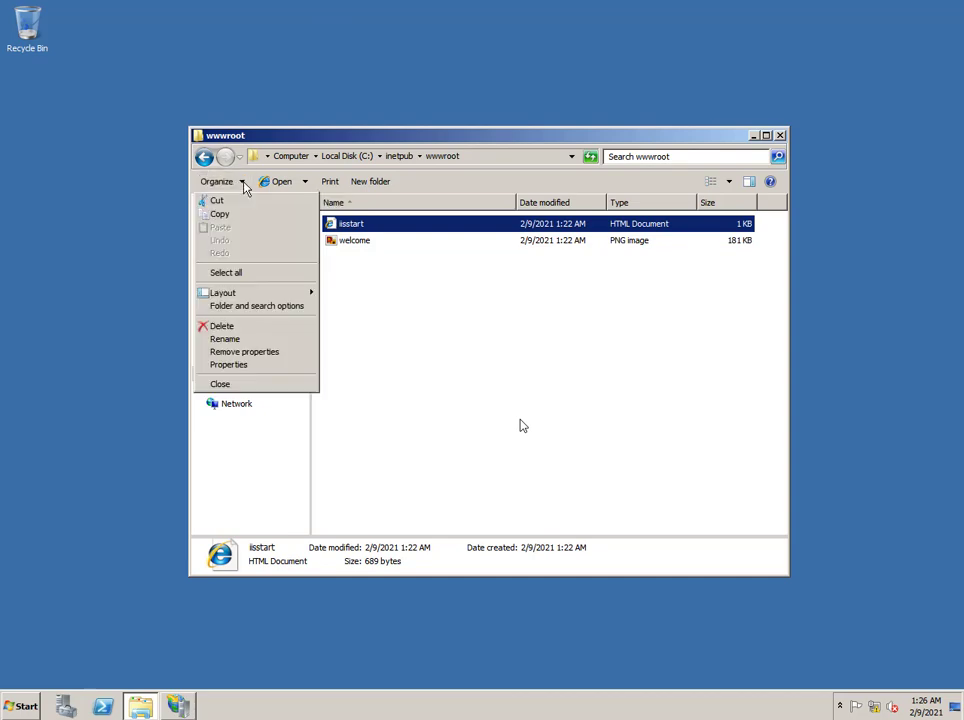
click(239, 307)
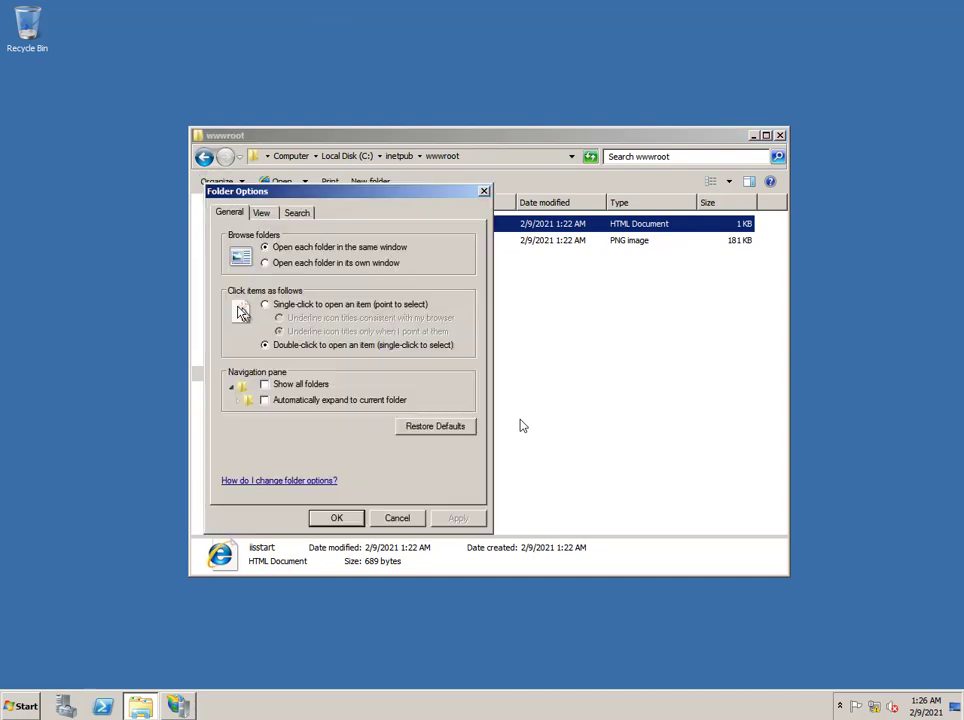
click(263, 214)
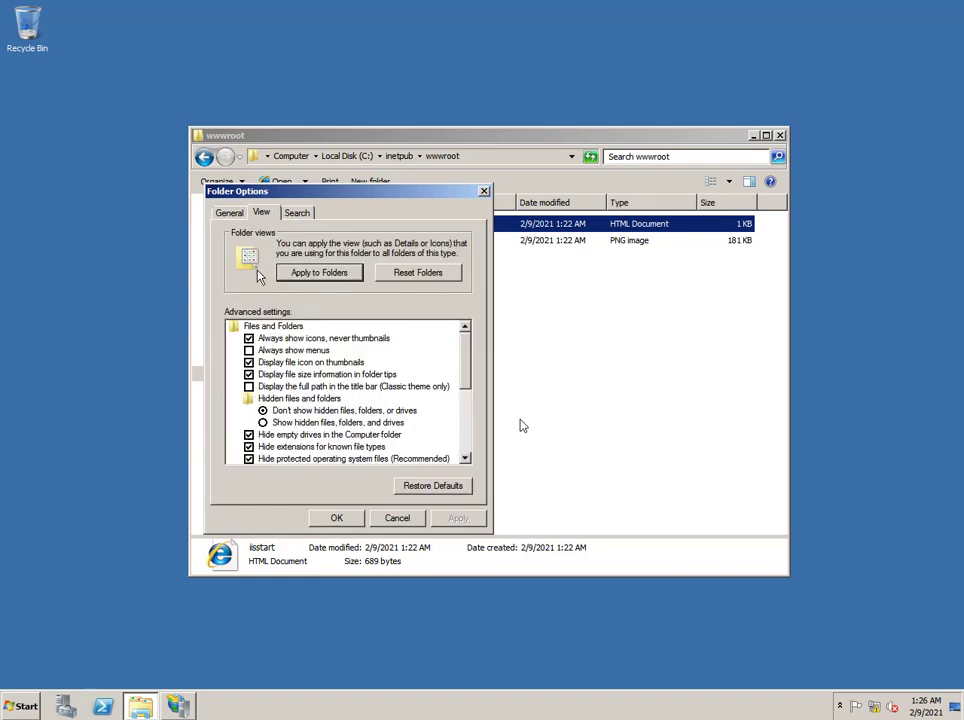
click(256, 449)
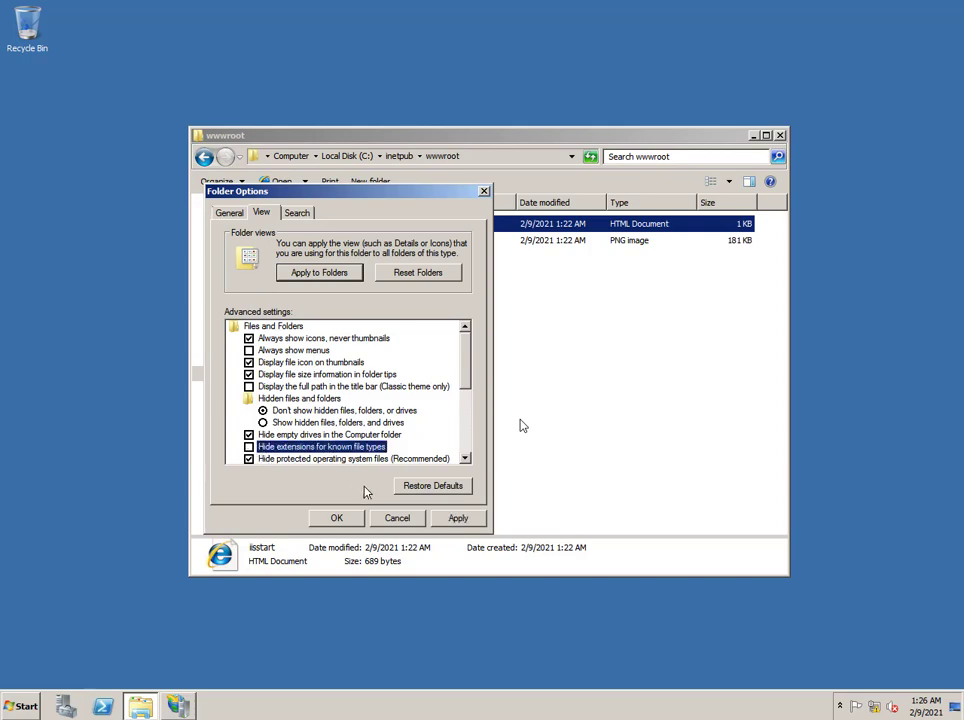
click(457, 518)
click(336, 518)
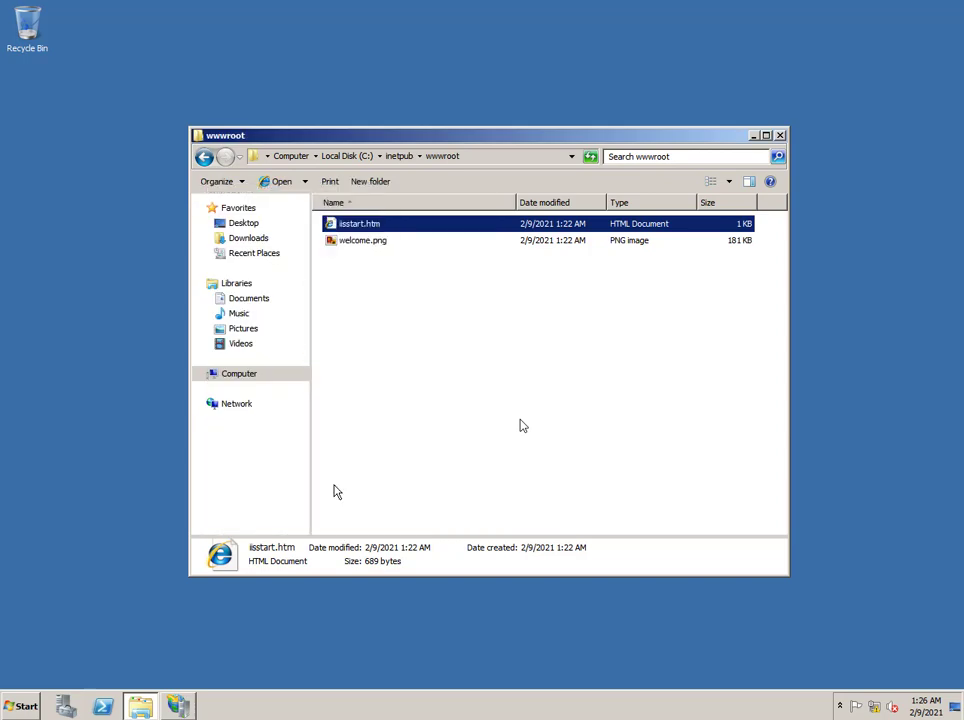
Rename iisstart.htm in the wwwroot folder as iisstart.html and accept the extension change.
click(360, 224)
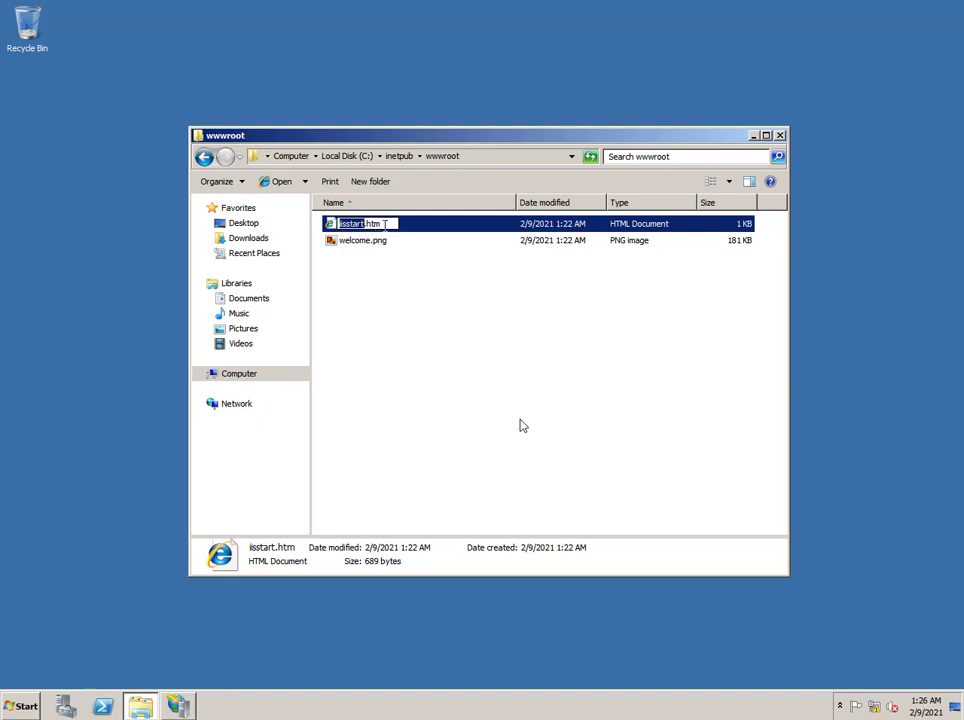
key(End)
key(End)
text(l)
key(Return)
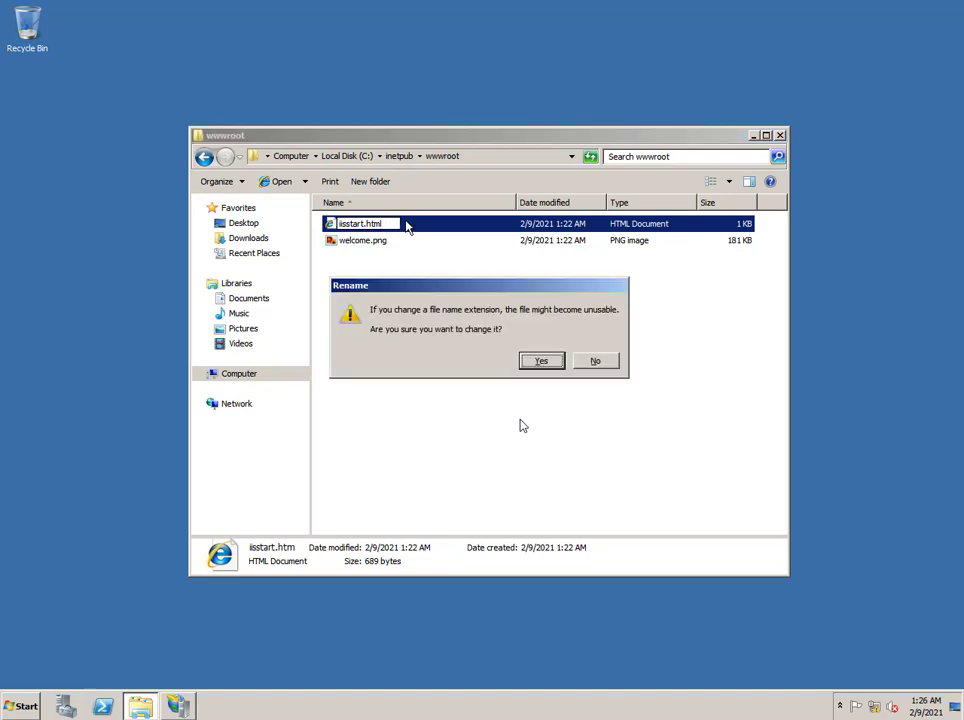
click(540, 362)
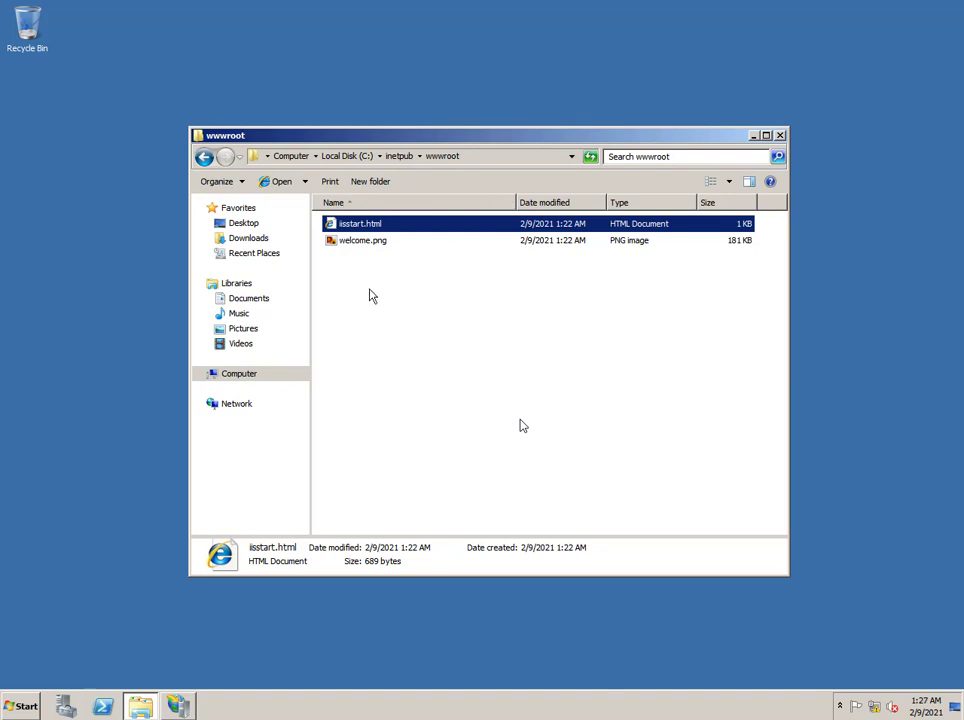
Create a new folder named IT inside the wwwroot folder.
click(385, 240)
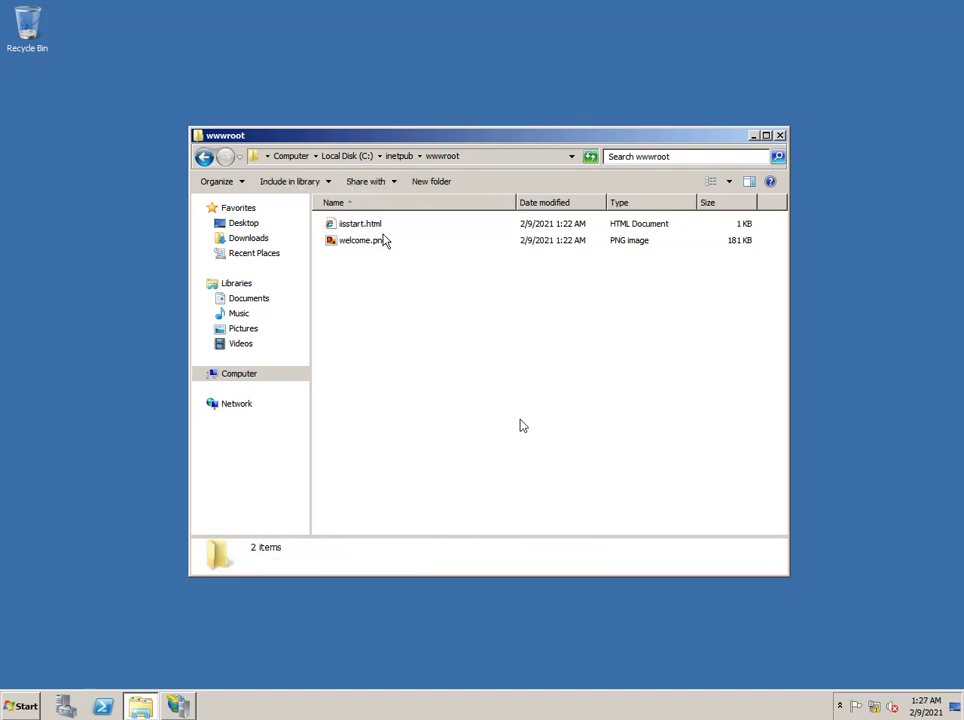
click(384, 297)
right_click(368, 290)
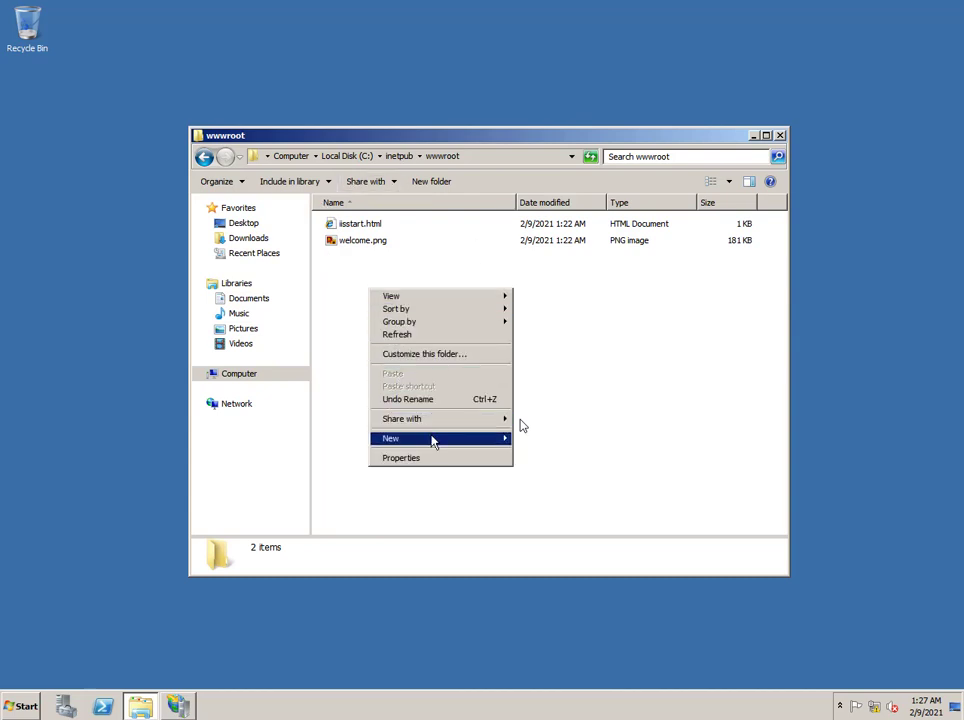
mouse_move(463, 445)
click(530, 441)
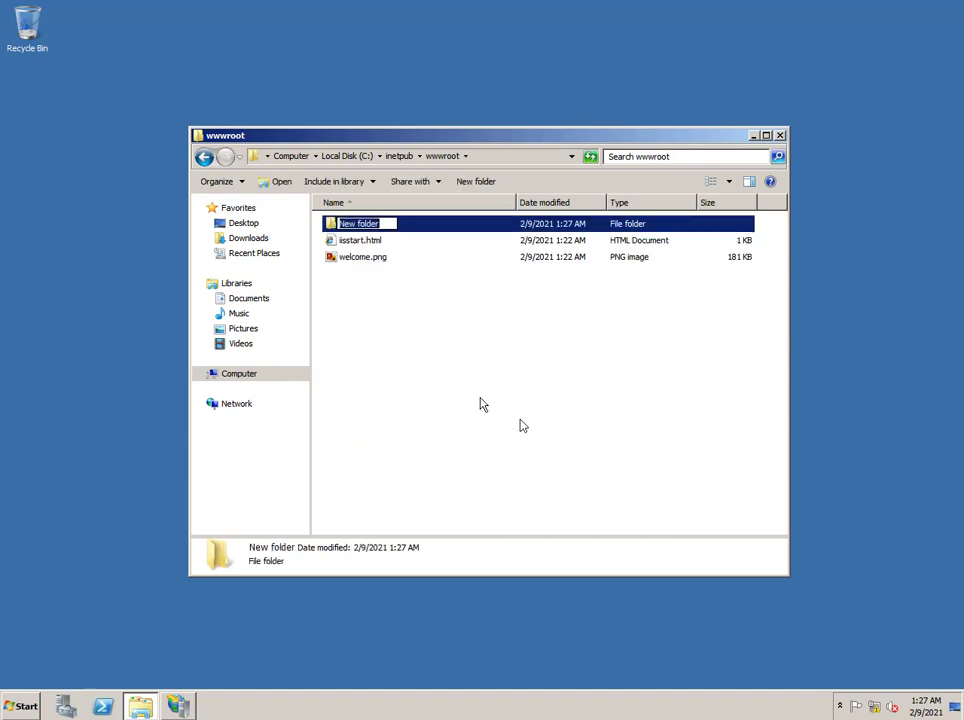
text(IT)
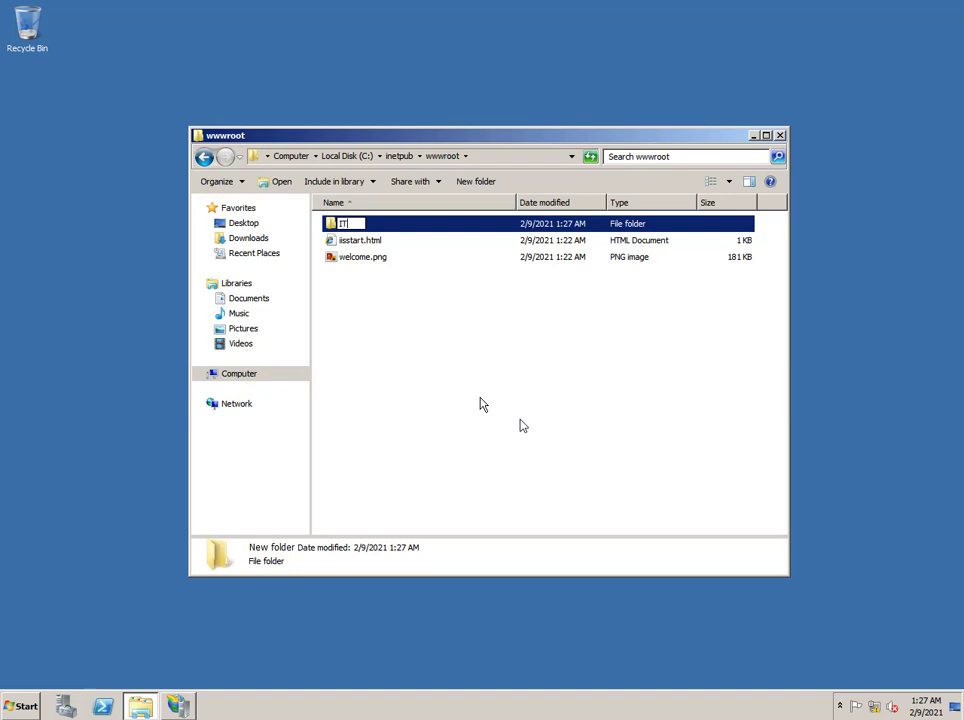
key(Return)
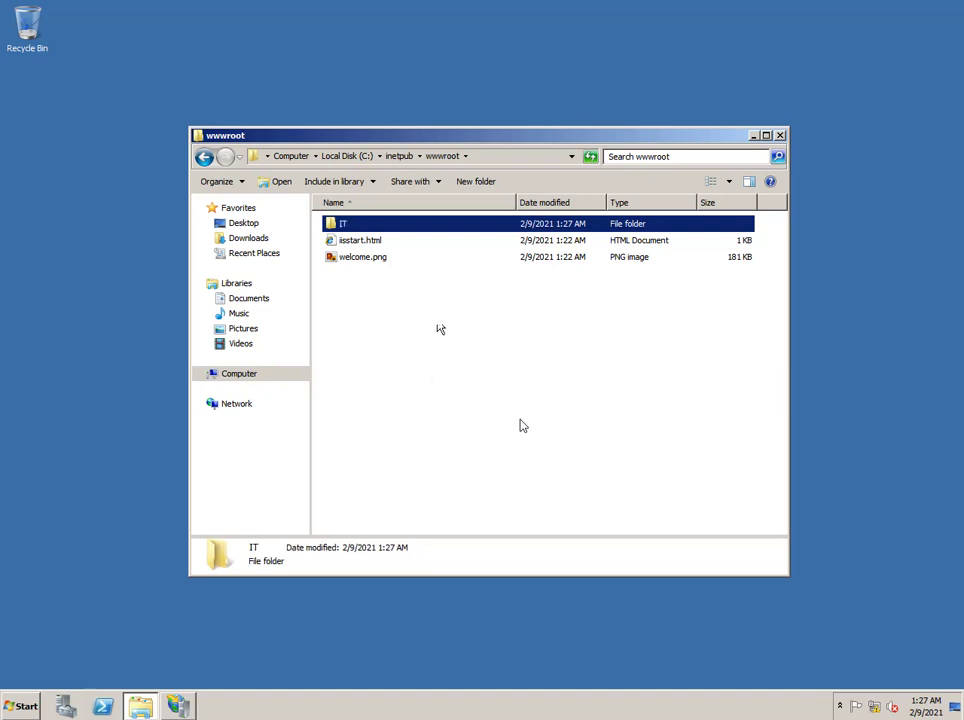
Create a text document inside the IT folder and rename it as IT.html, accepting the extension change.
double_click(335, 224)
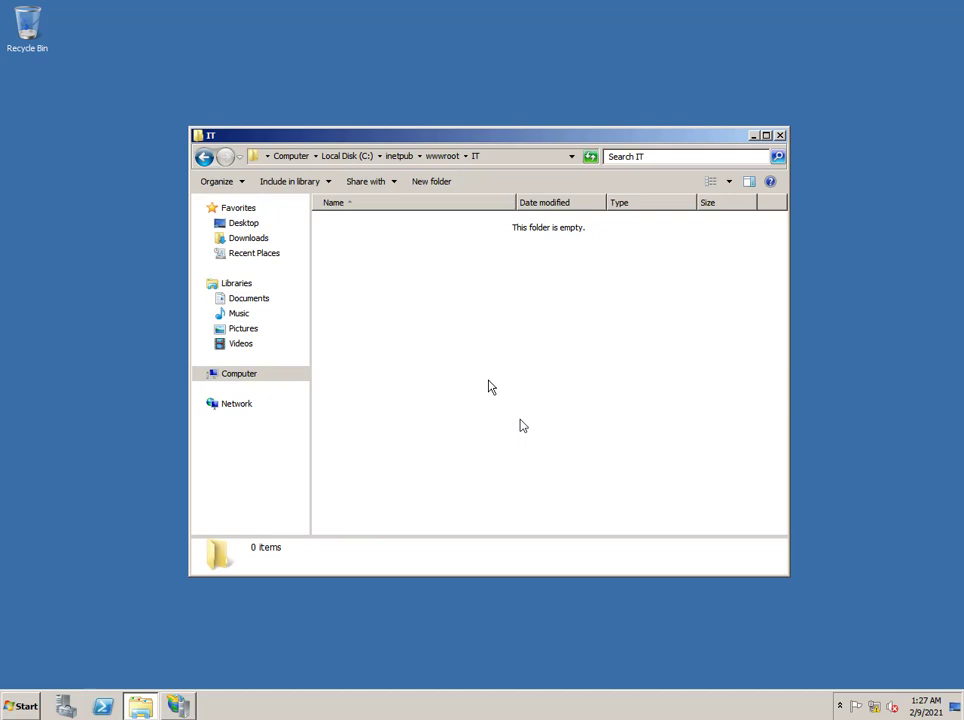
right_click(372, 247)
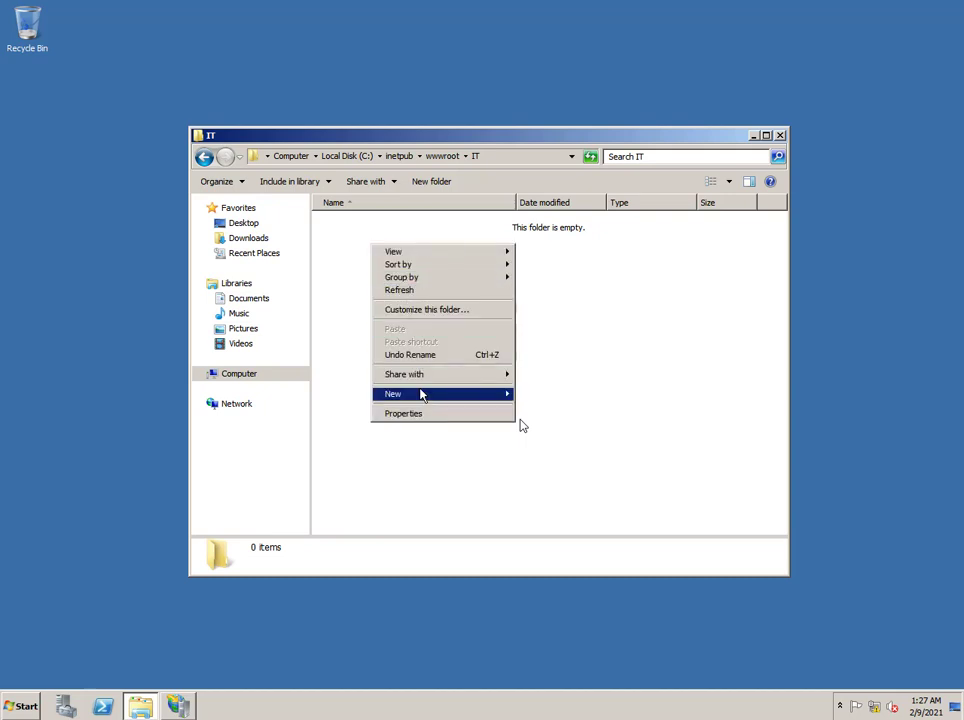
mouse_move(504, 397)
click(548, 469)
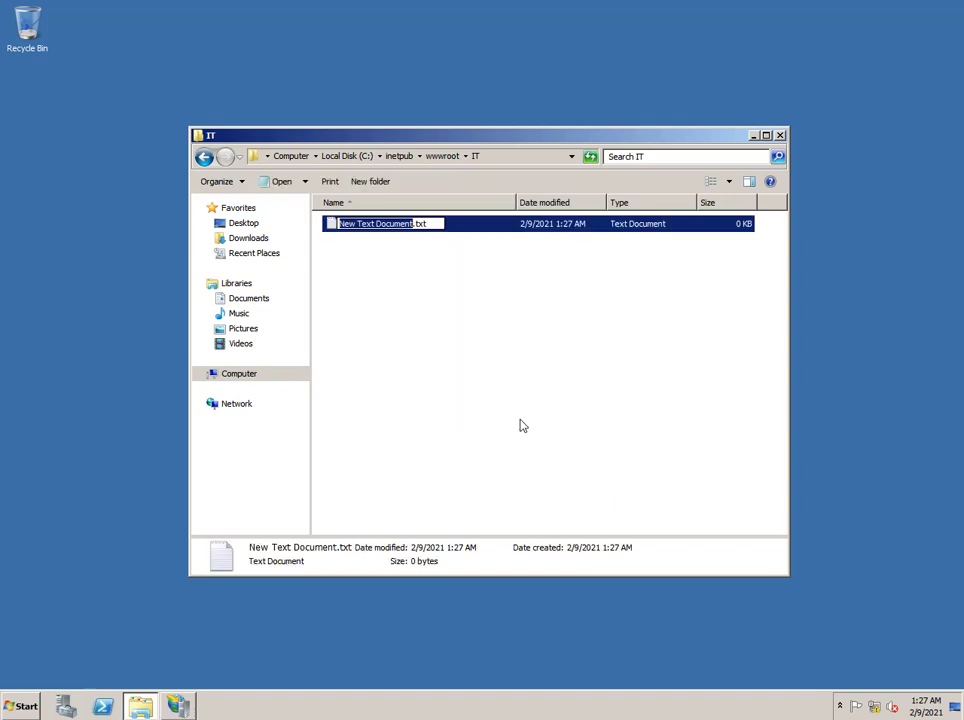
drag(433, 223, 415, 224)
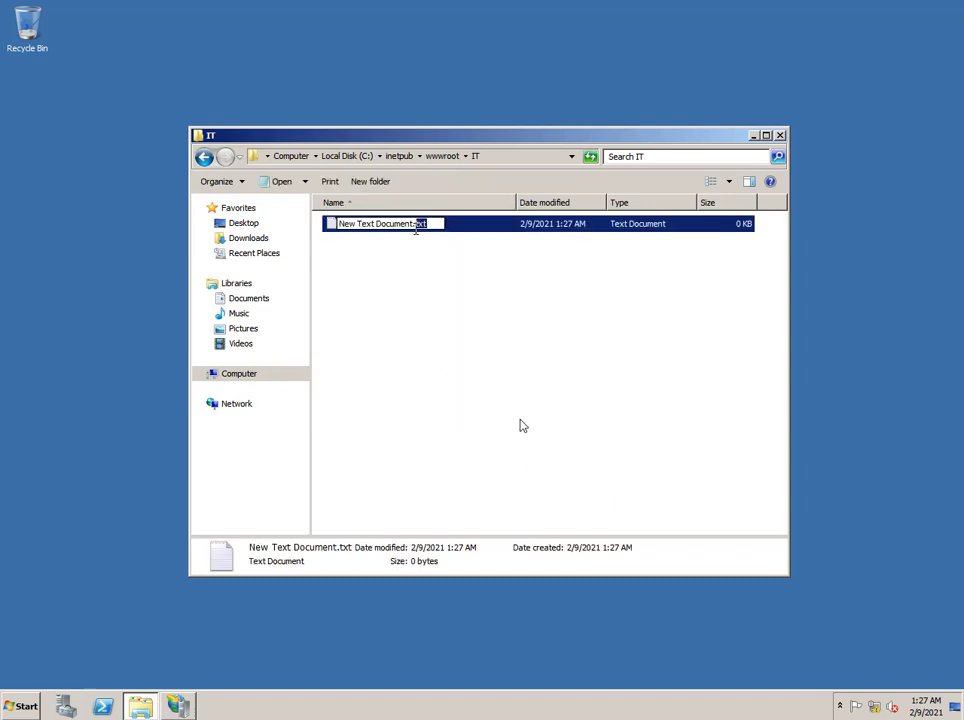
text(html)
key(Return)
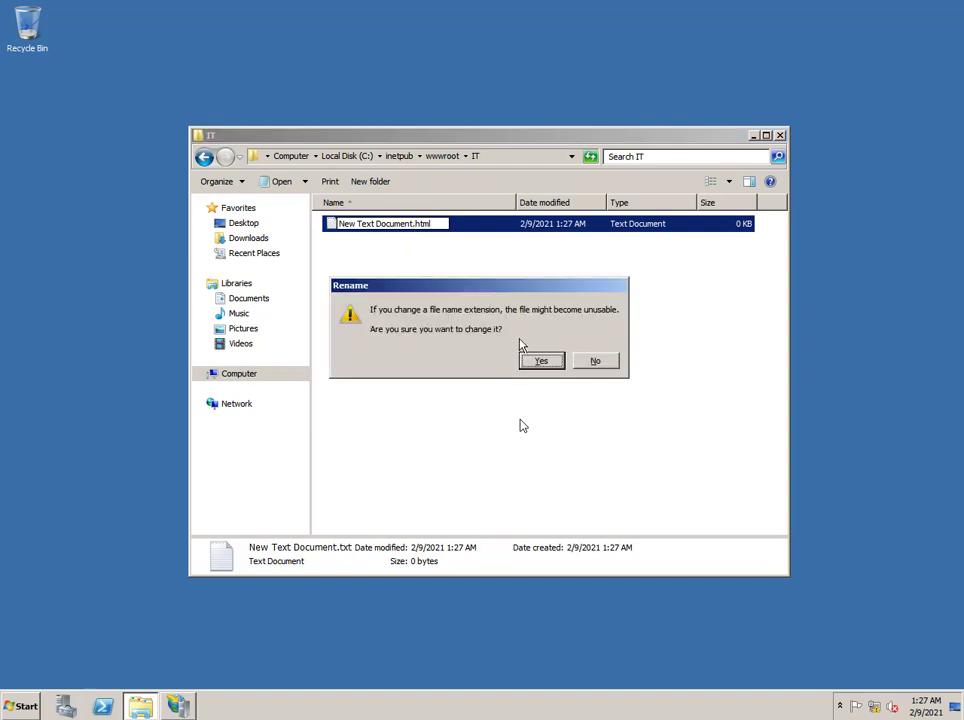
click(540, 361)
click(377, 226)
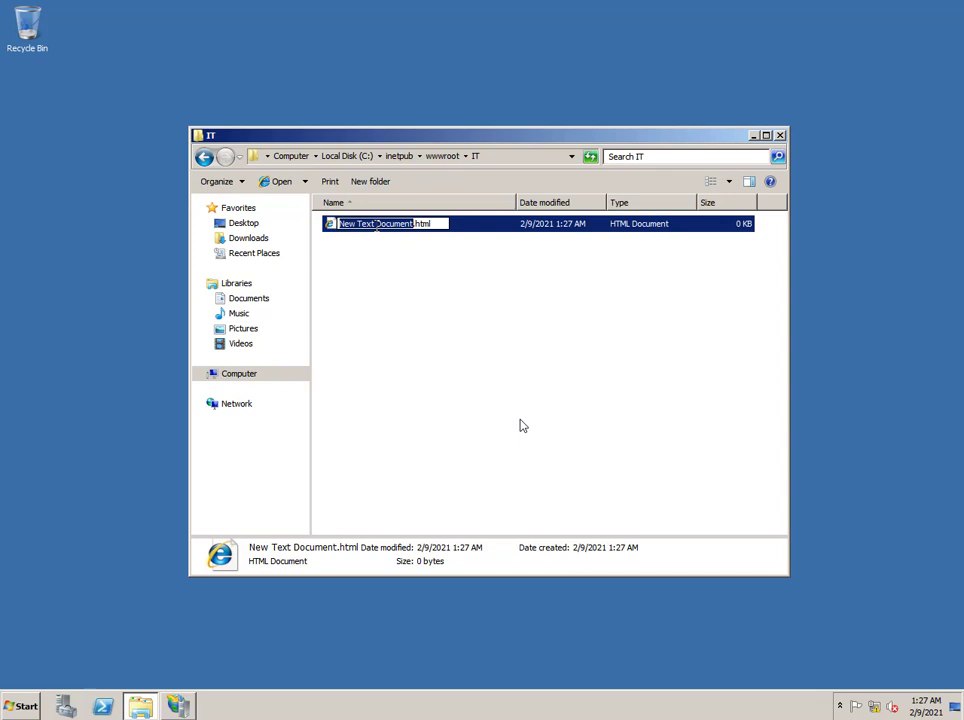
text(IT)
key(Return)
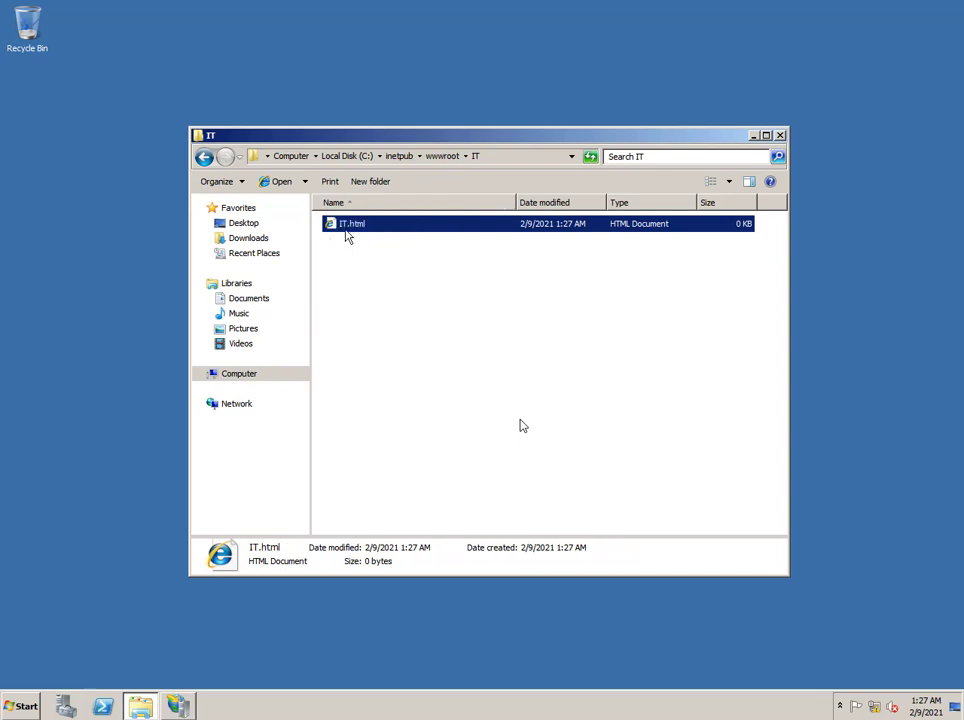
View IT.html in Internet Explorer and close the browser.
click(344, 237)
click(349, 252)
double_click(344, 230)
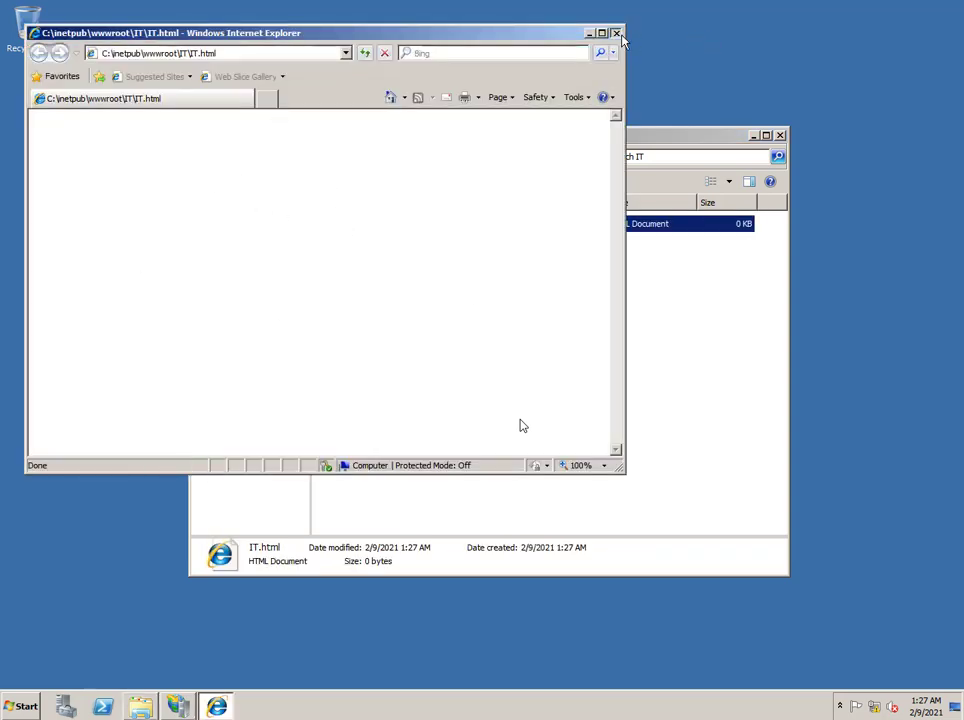
click(617, 34)
Open IT.html with Notepad, keeping Notepad as the program always used for this kind of file.
right_click(345, 232)
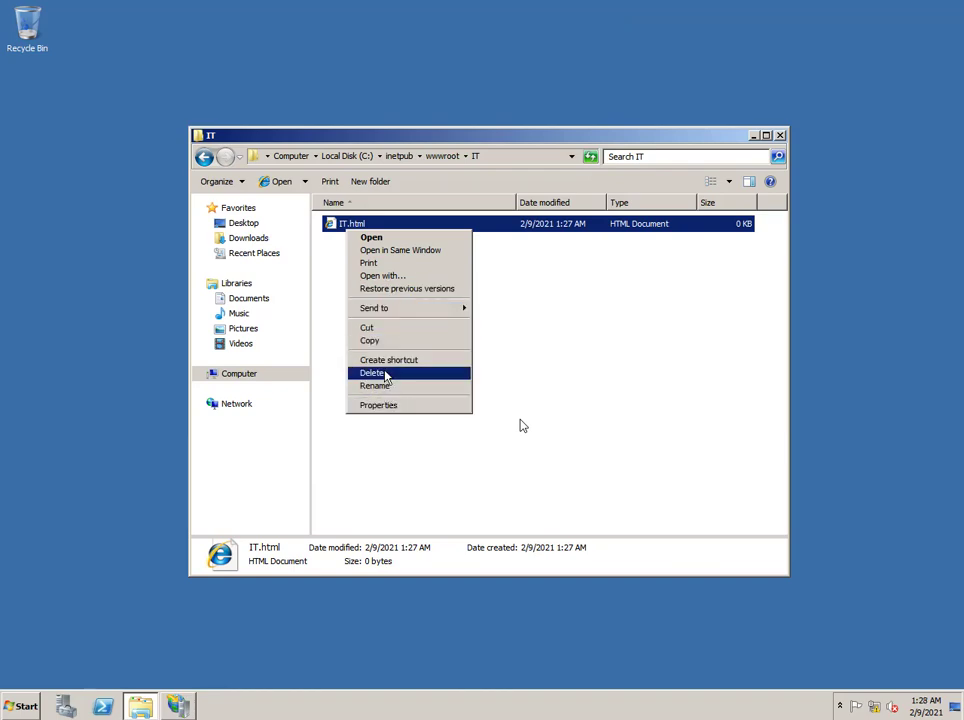
click(393, 277)
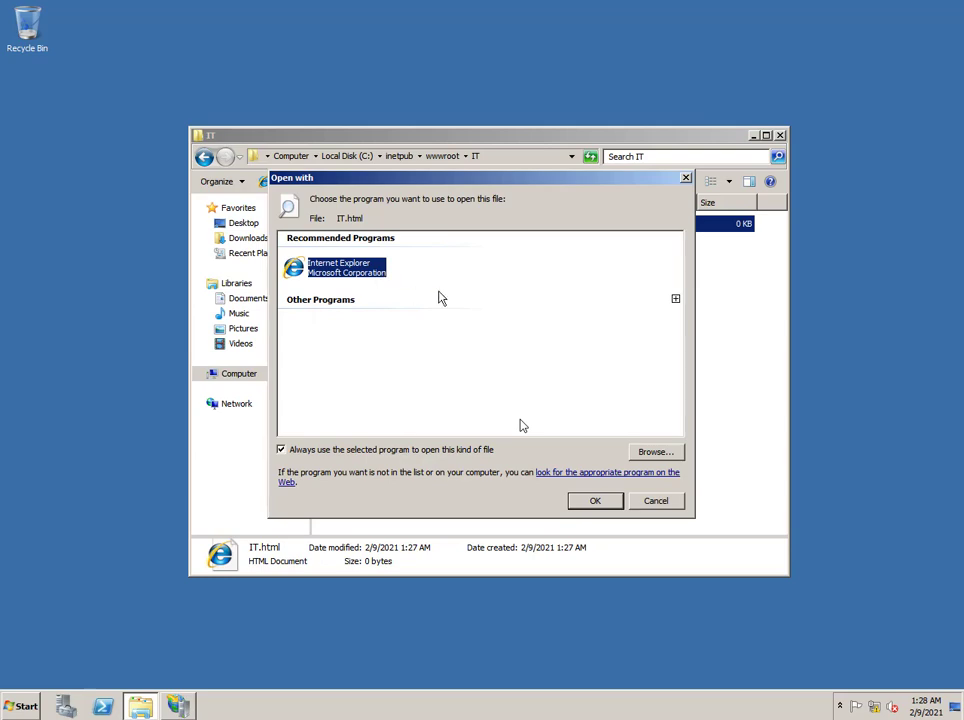
click(675, 299)
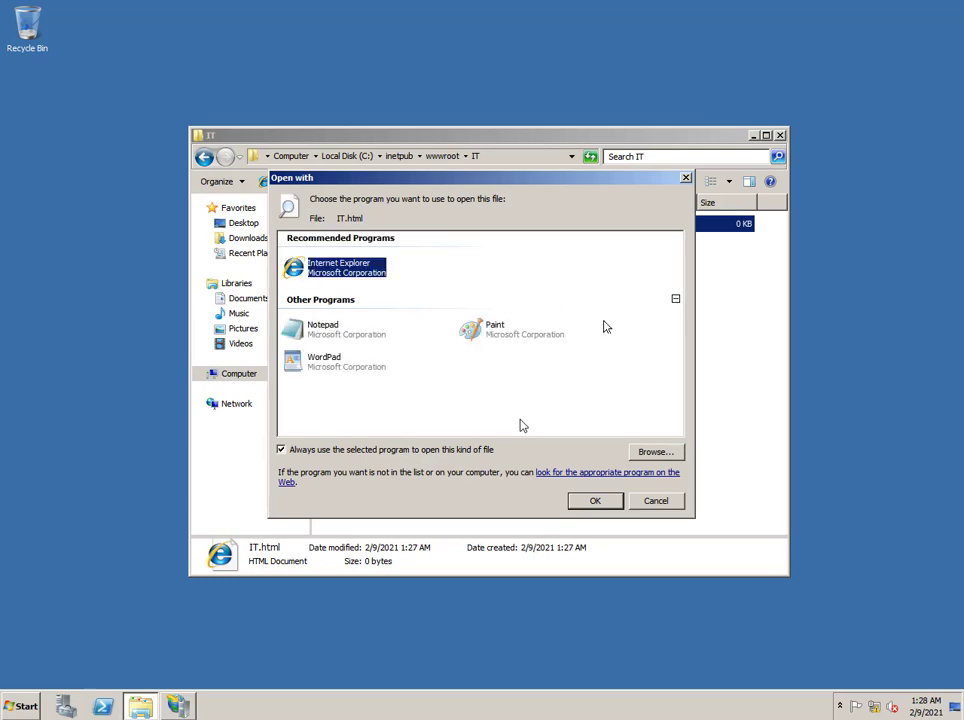
click(322, 329)
click(595, 500)
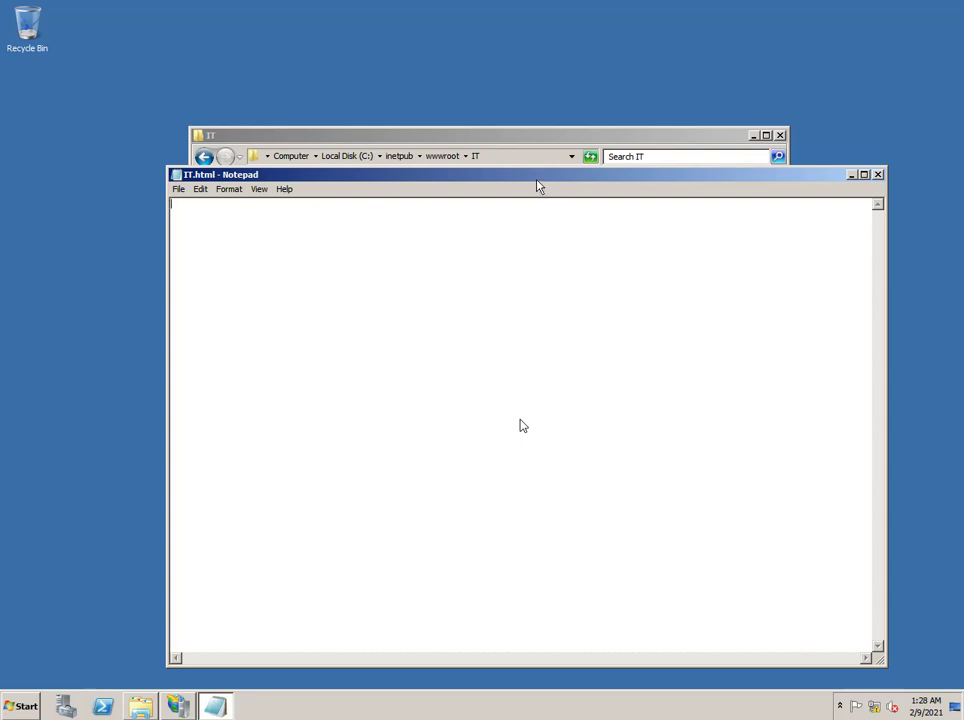
drag(537, 186, 510, 119)
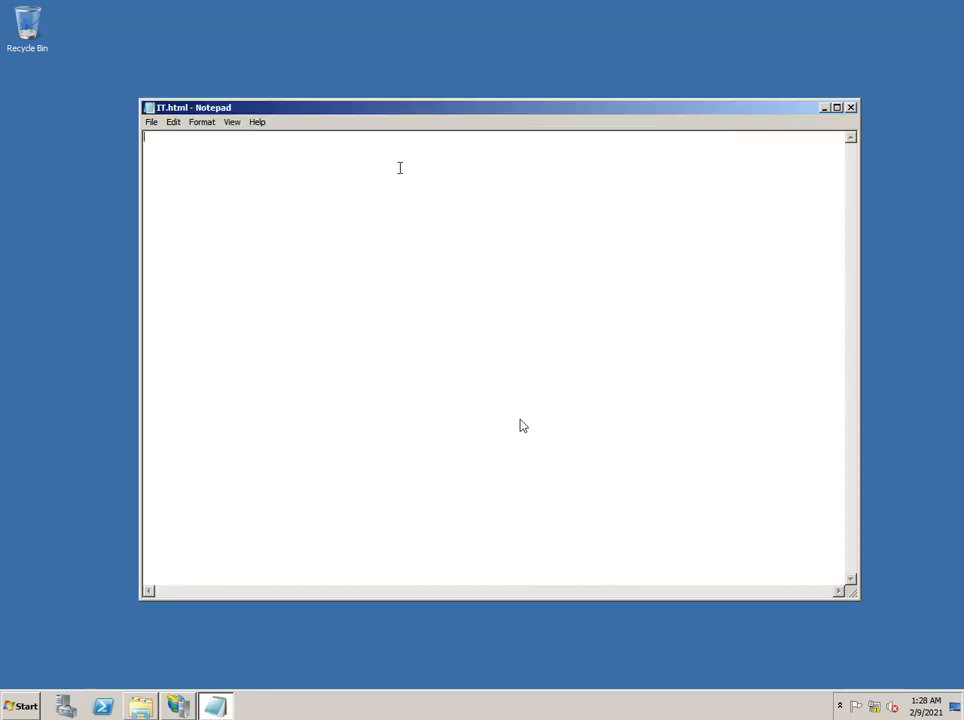
Write the opening and closing html tags in IT.html with an empty head section between them.
text(<html></html>)
key(Return)
key(Return)
key(Up)
text(<head>)
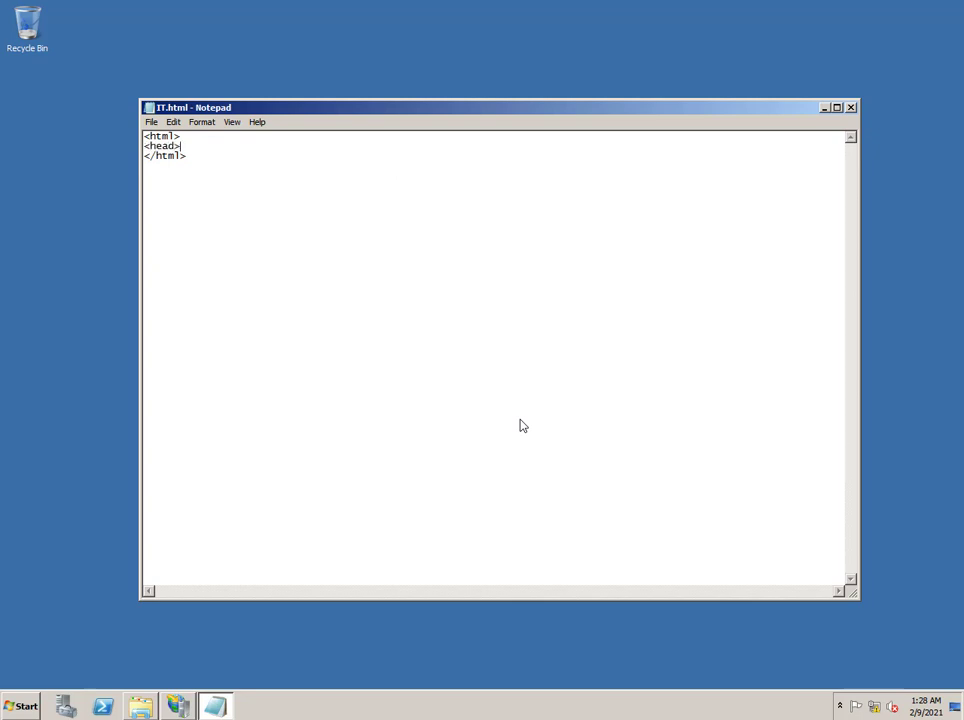
text(</head>)
key(Return)
key(Return)
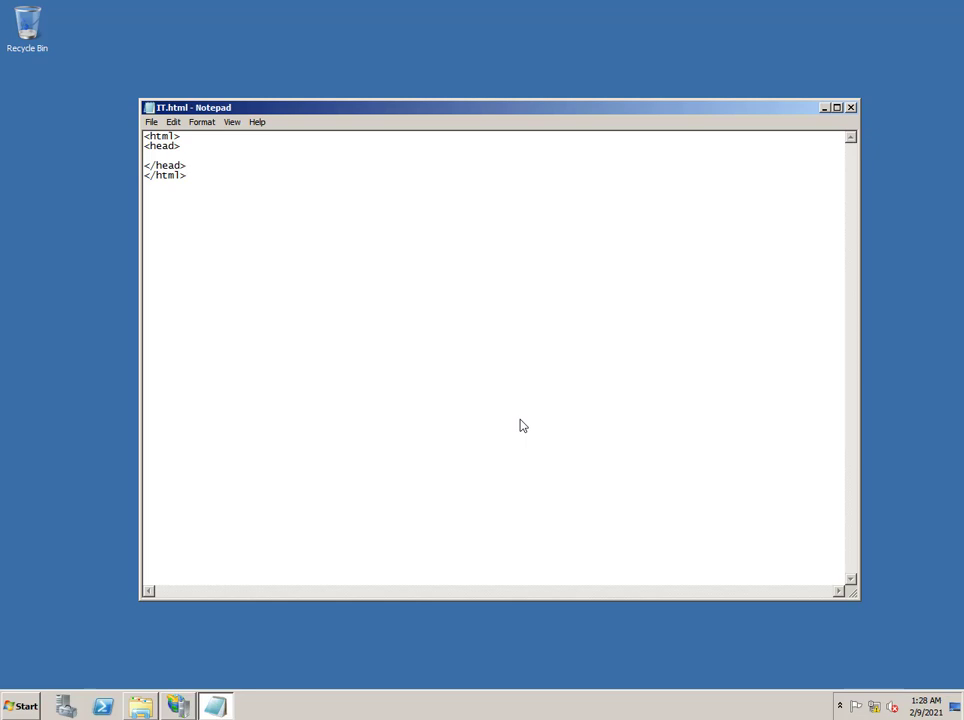
Add a body section below the head, with blank lines between its opening and closing tags.
key(Return)
text(<body></body>)
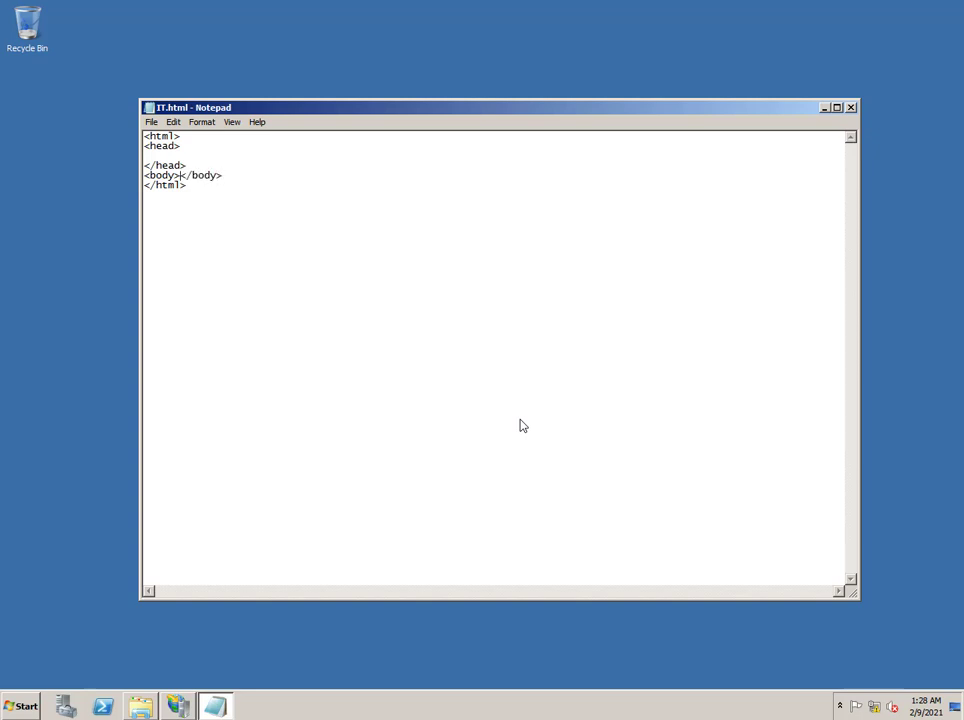
key(Return)
key(Return)
key(Return)
key(Return)
key(Up)
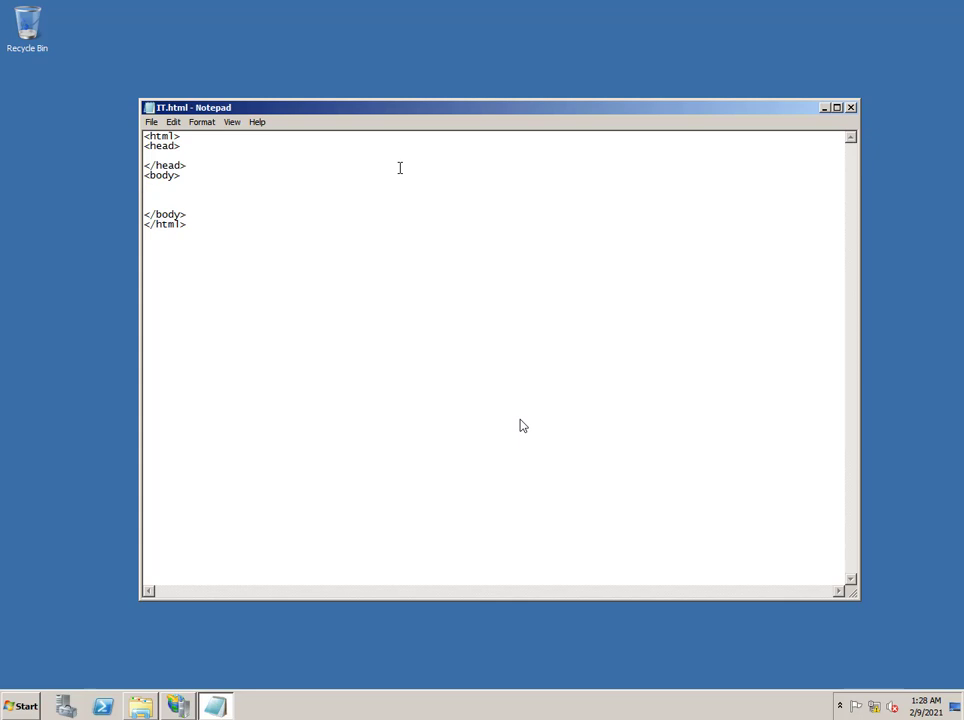
Add the h1 heading "Hello" inside the body, and save and close IT.html.
text(<)
text(hq)
text(/)
text(h)
text(Hel)
text(lo)
click(276, 207)
click(852, 108)
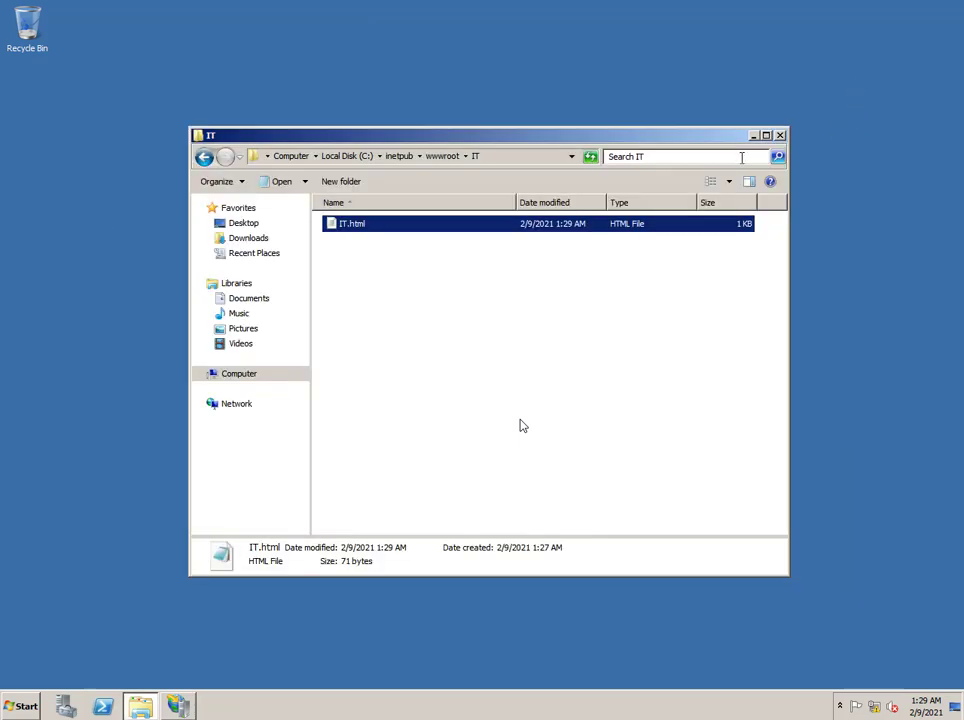
View the IT.html page in Internet Explorer, declining to make it the default browser.
double_click(356, 228)
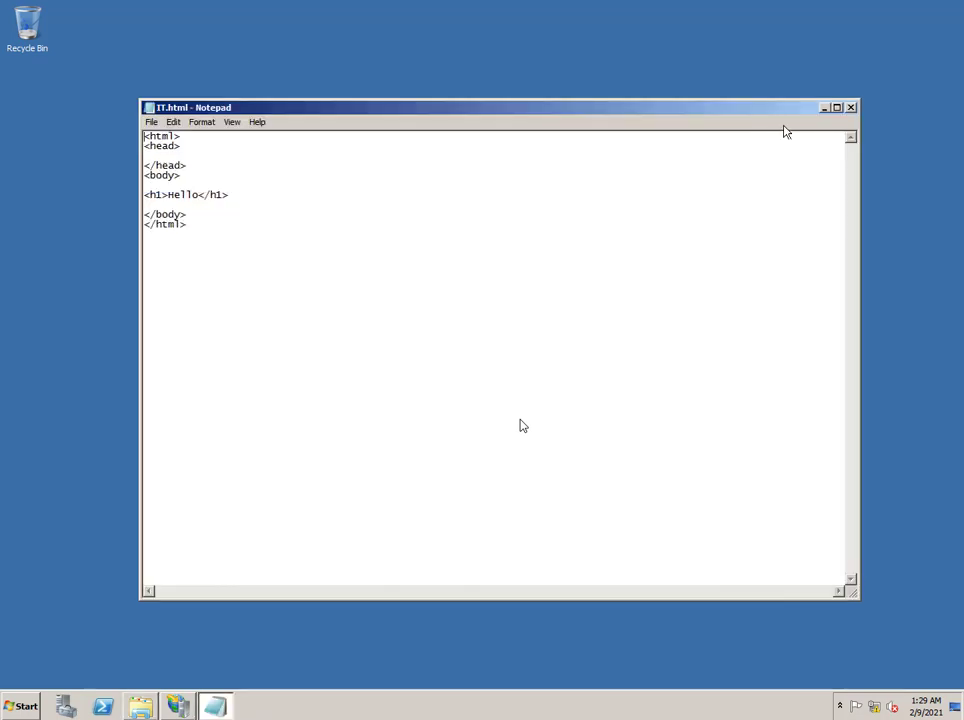
click(851, 107)
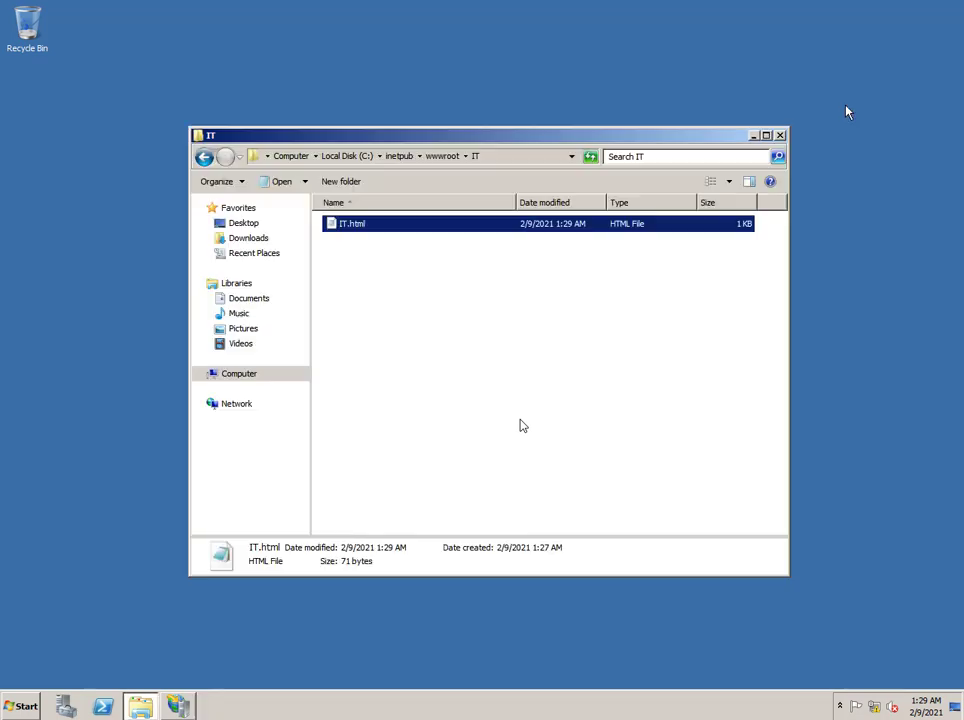
right_click(347, 226)
mouse_move(455, 254)
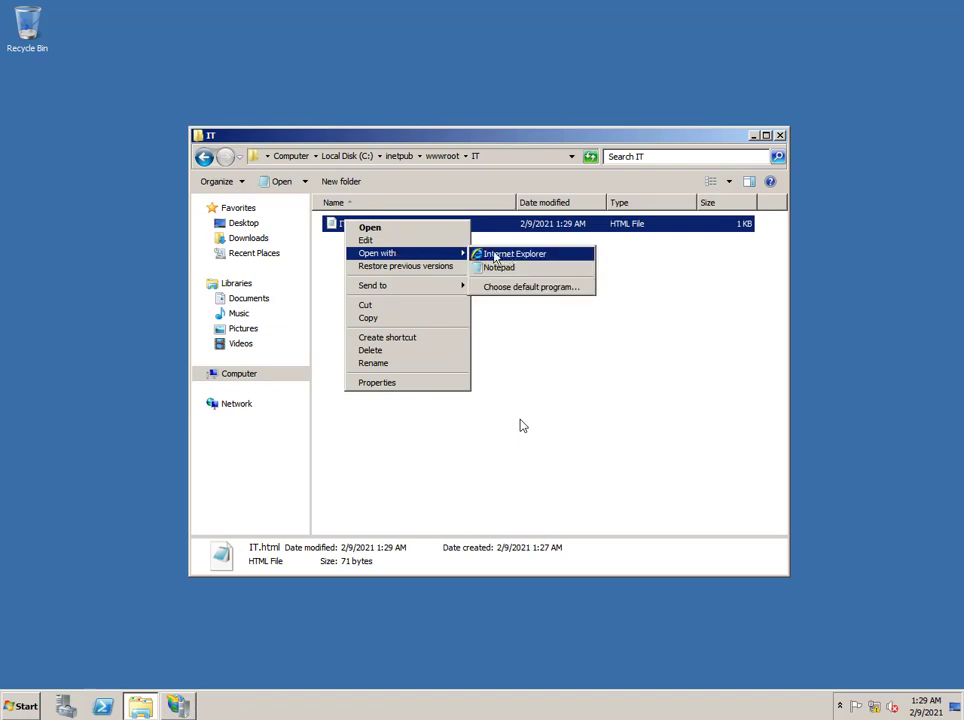
click(510, 256)
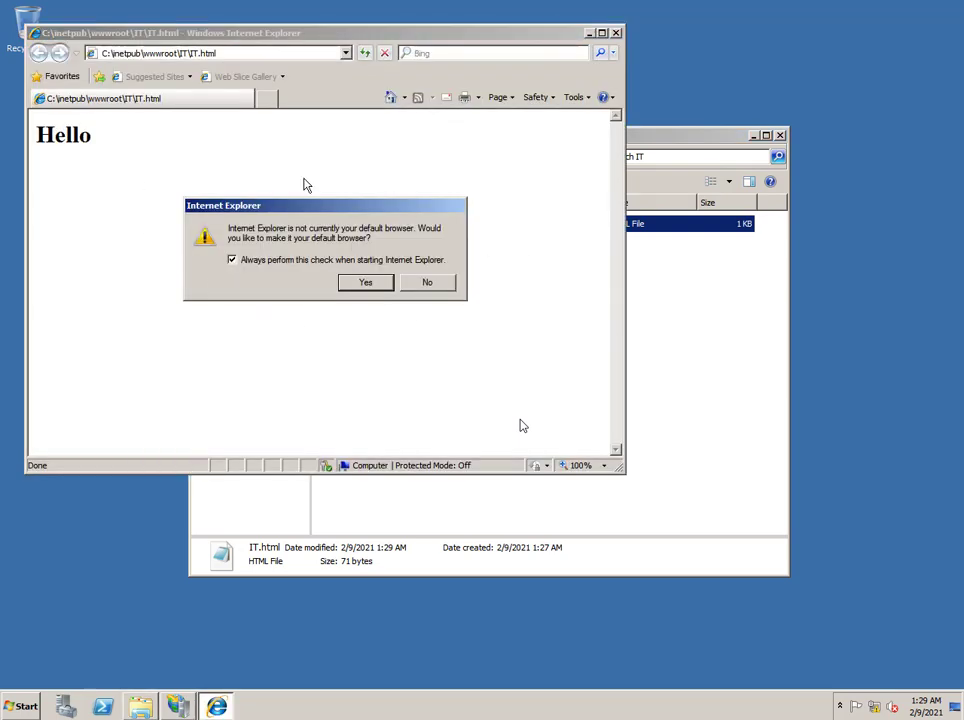
click(453, 285)
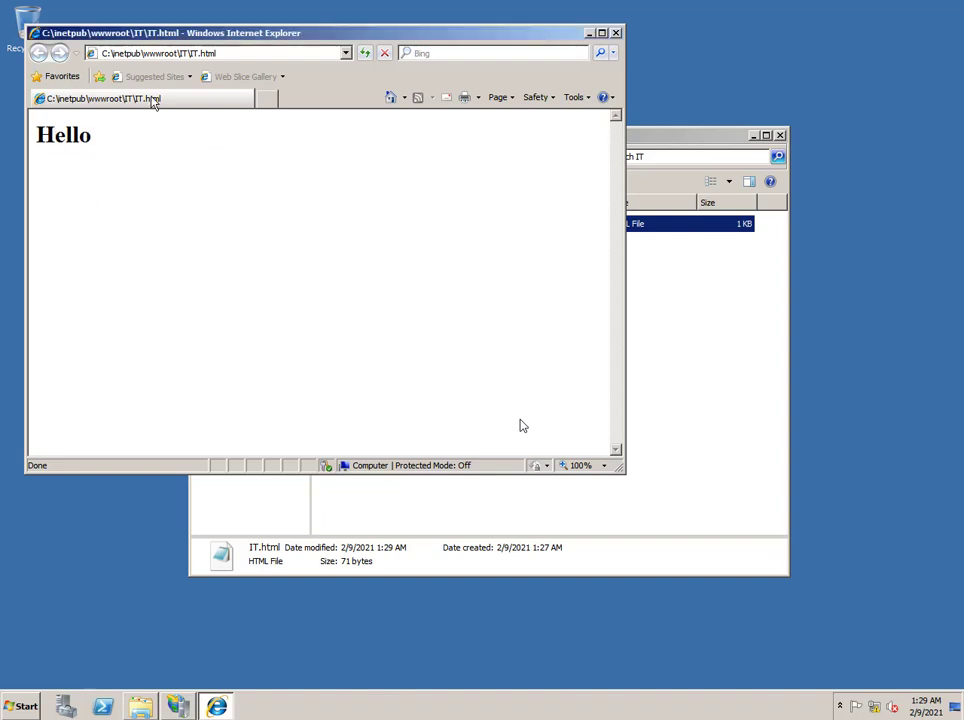
click(163, 53)
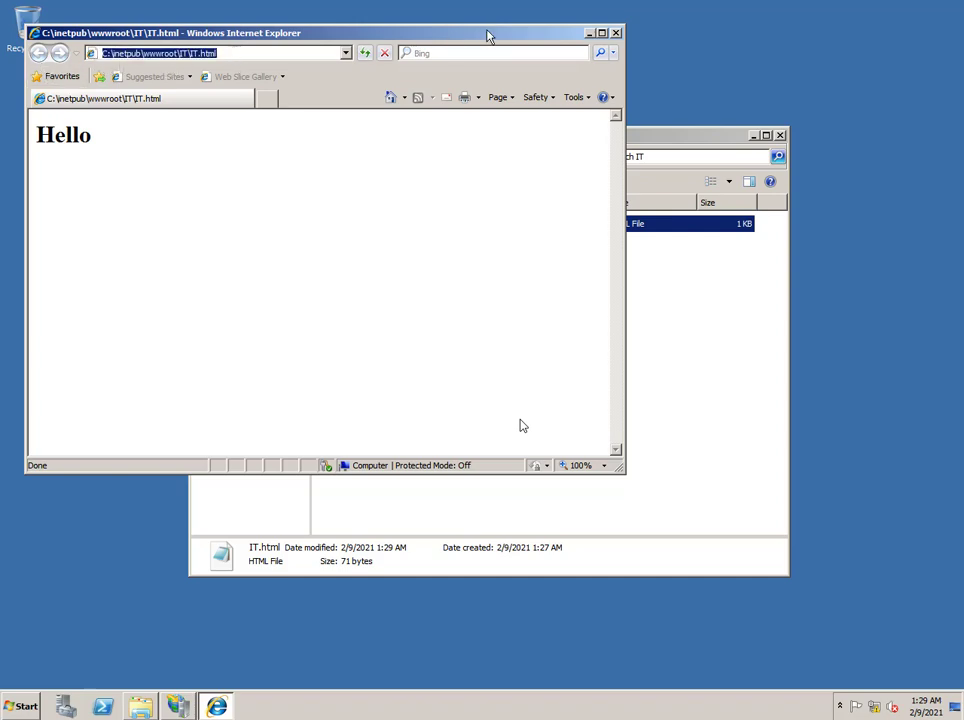
drag(469, 36, 751, 97)
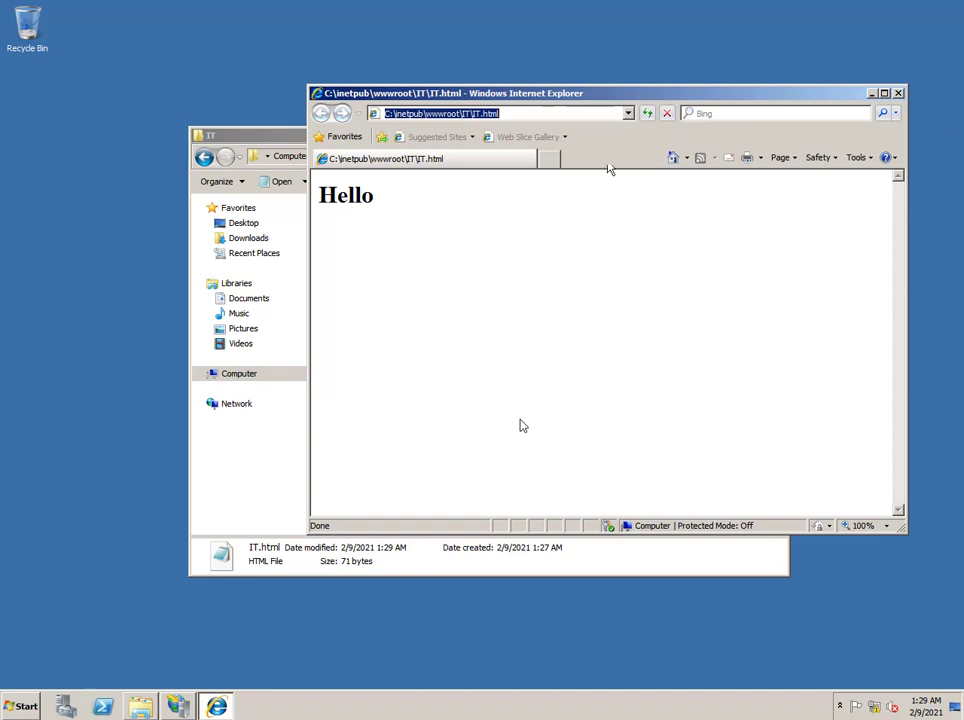
drag(637, 100, 580, 100)
text(w)
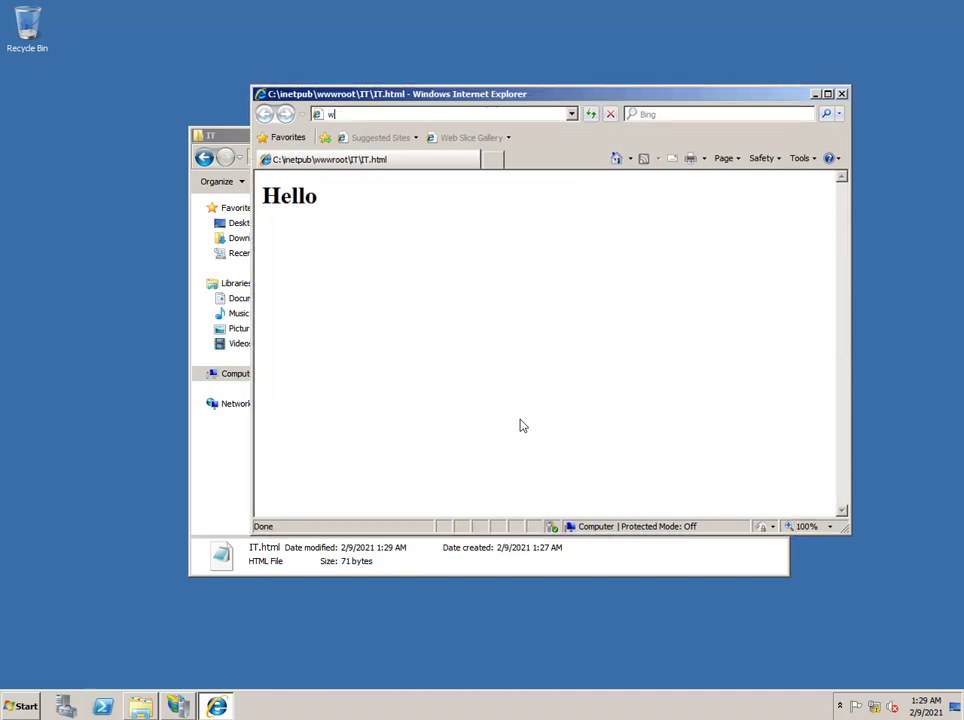
text(ww)
text(.)
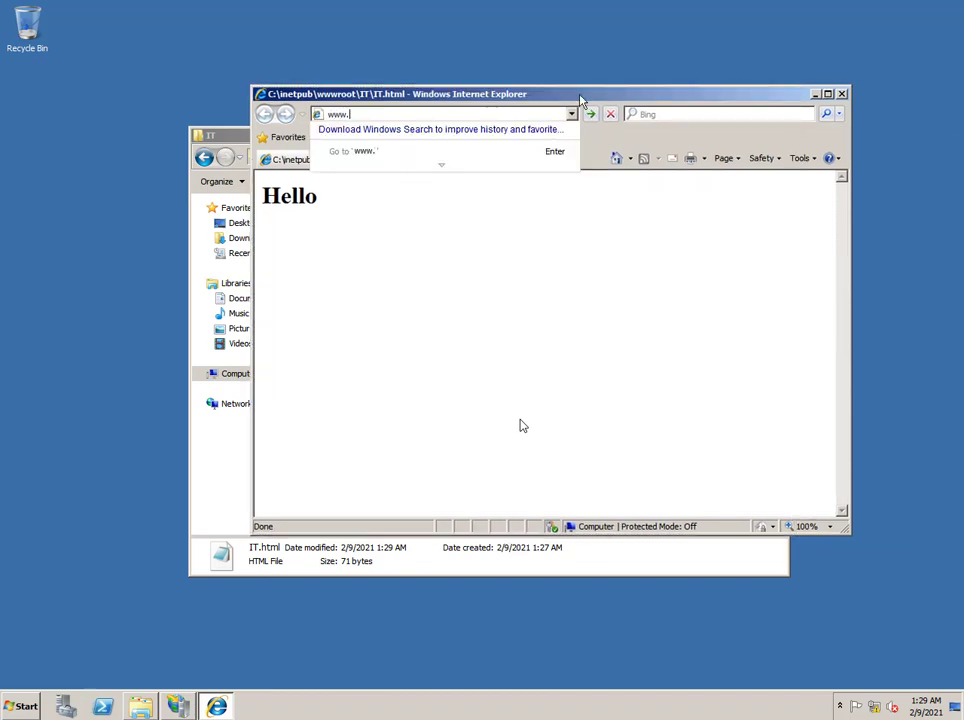
text(hama.com)
key(Return)
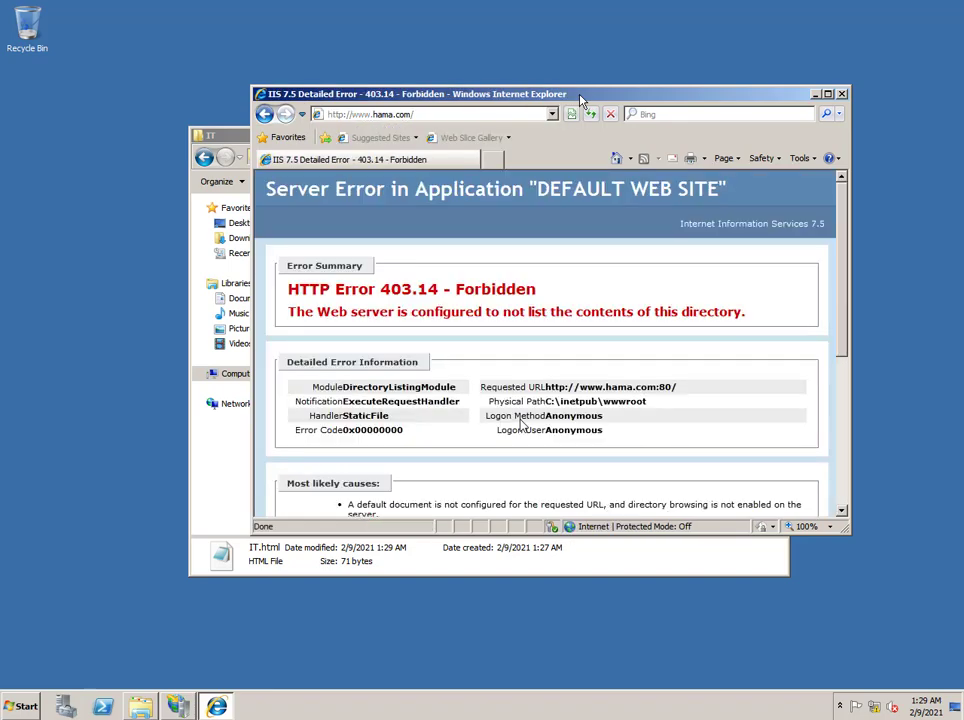
click(843, 95)
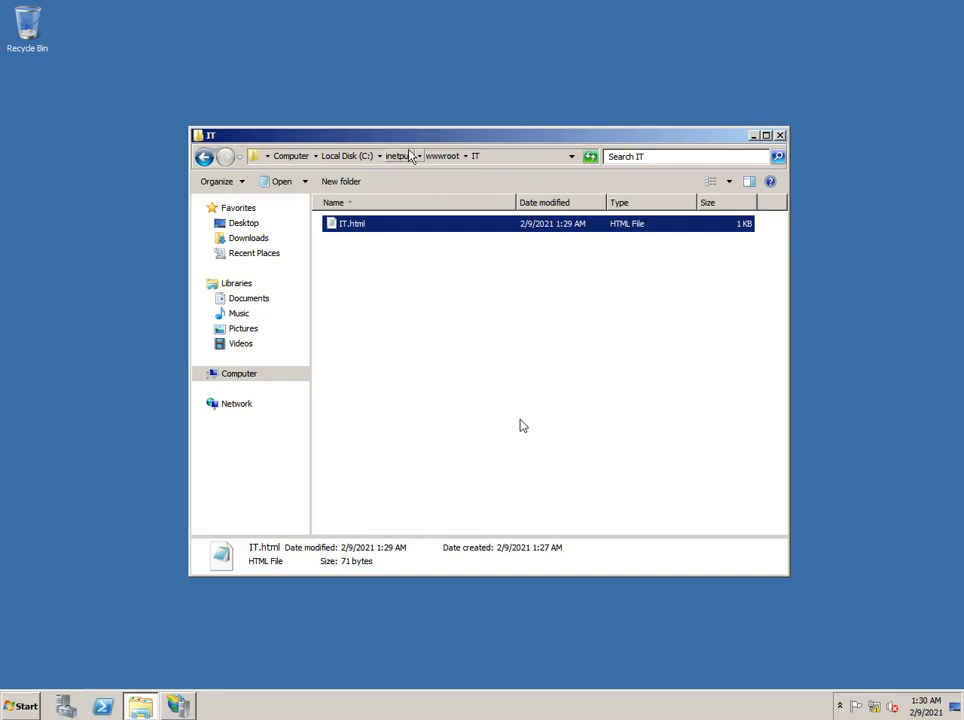
Review the folder path from Local Disk (C:) through inetpub and wwwroot to the IT folder, and close the file window.
click(443, 156)
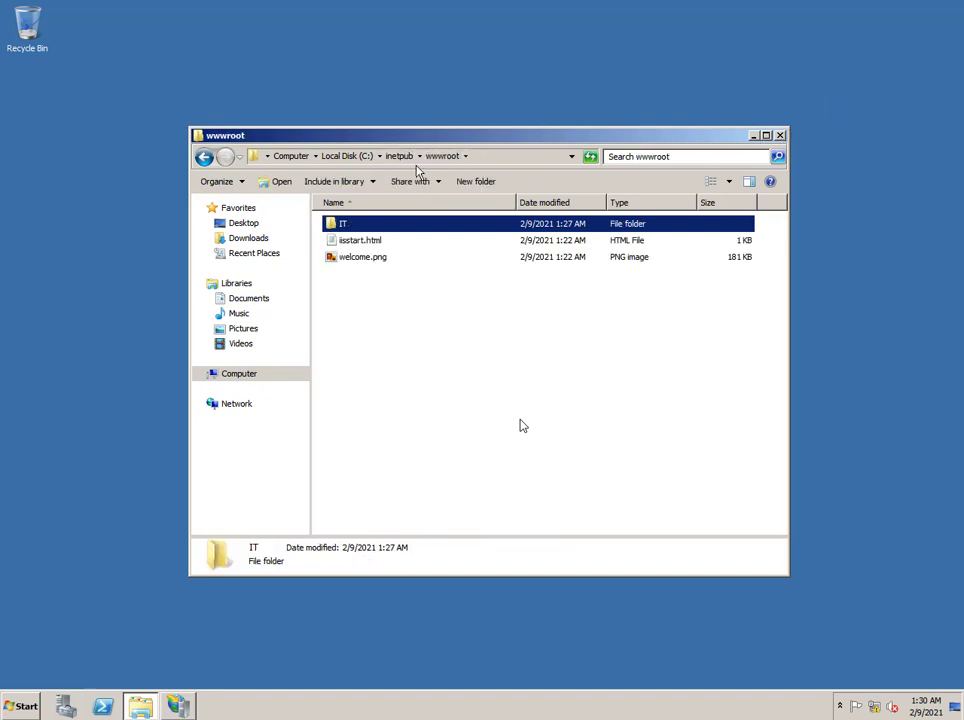
click(399, 156)
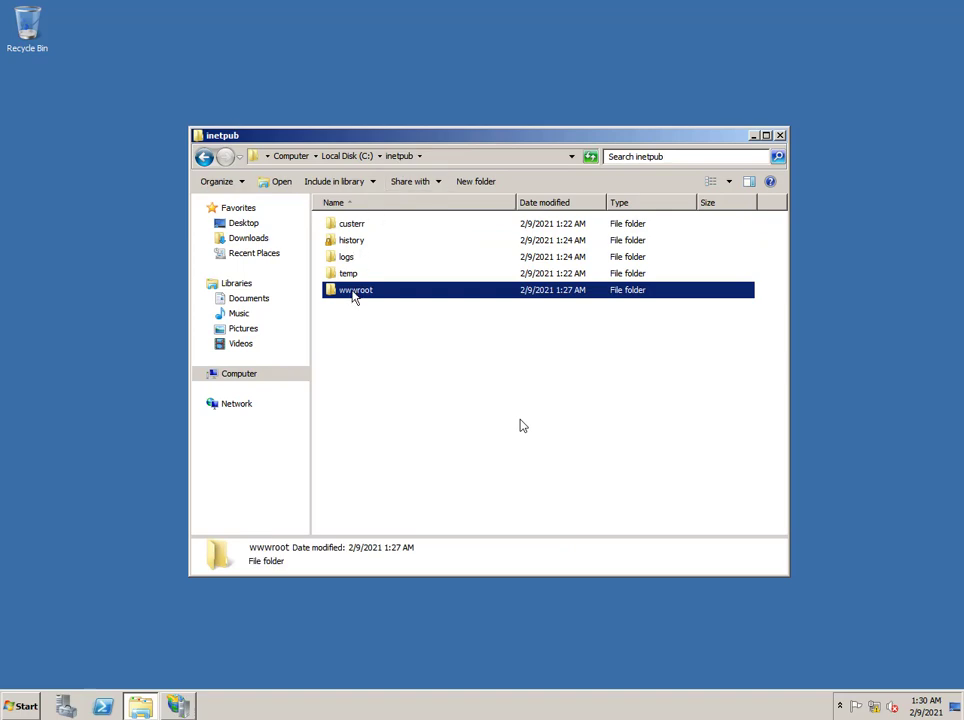
click(370, 156)
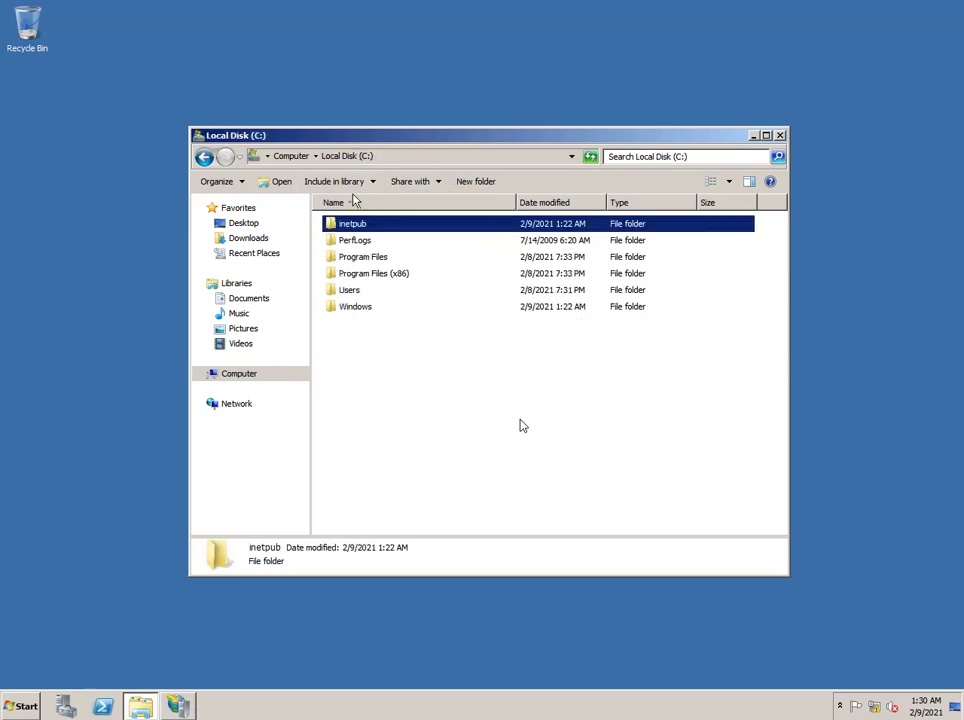
click(292, 157)
double_click(421, 237)
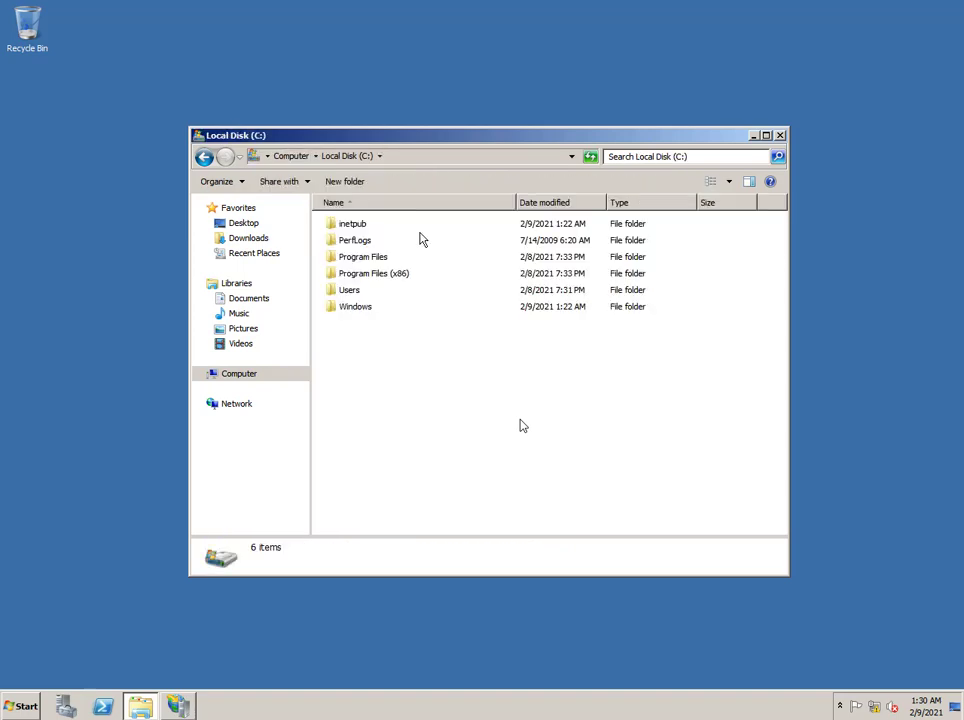
double_click(365, 229)
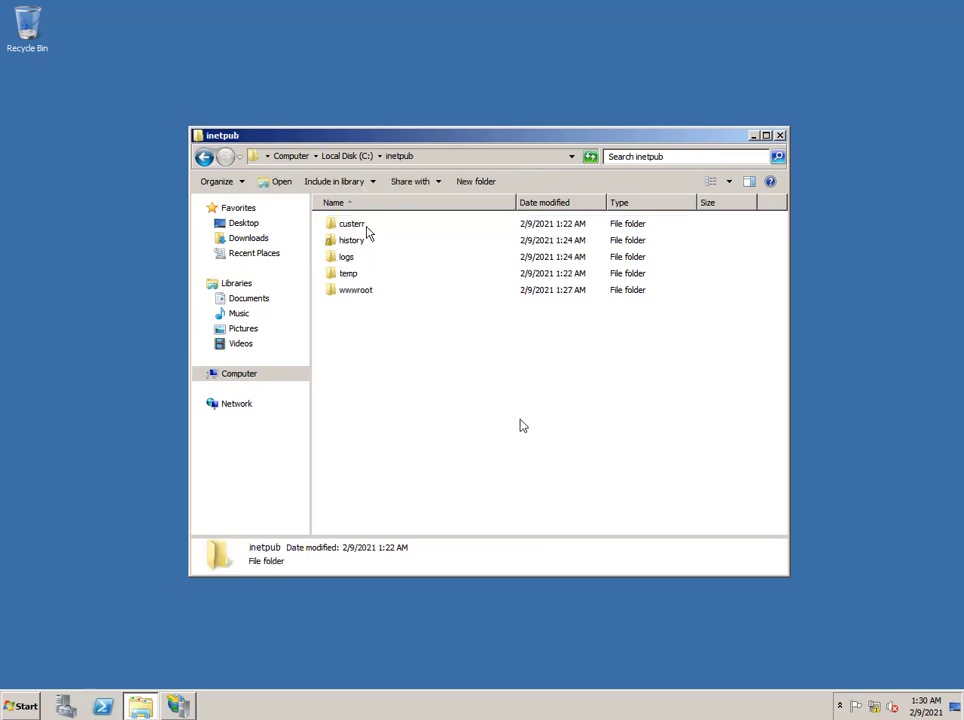
double_click(369, 292)
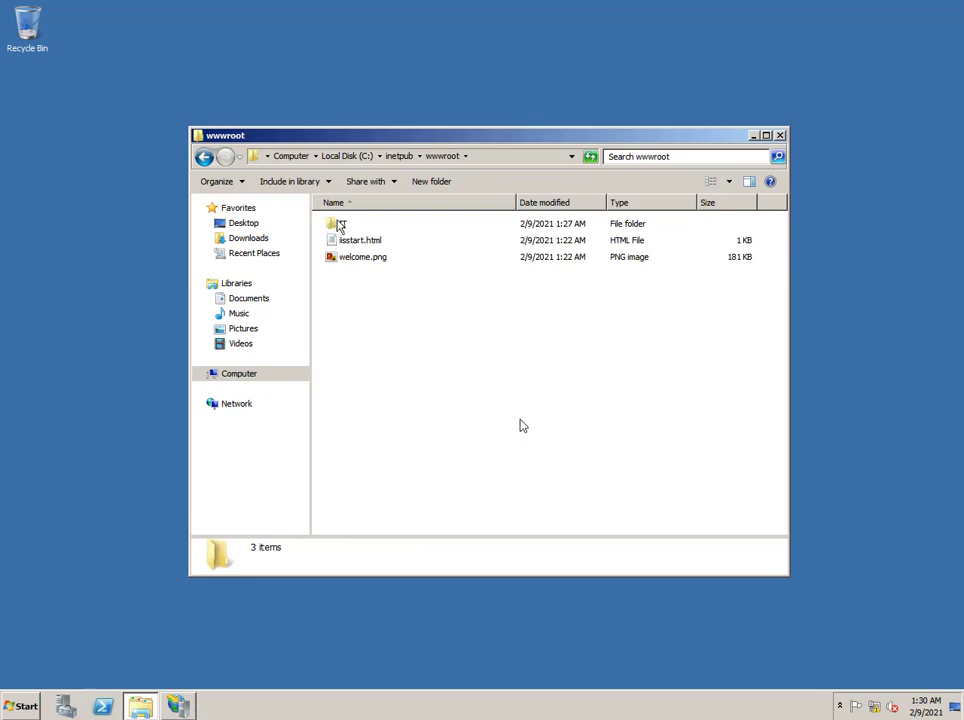
double_click(341, 224)
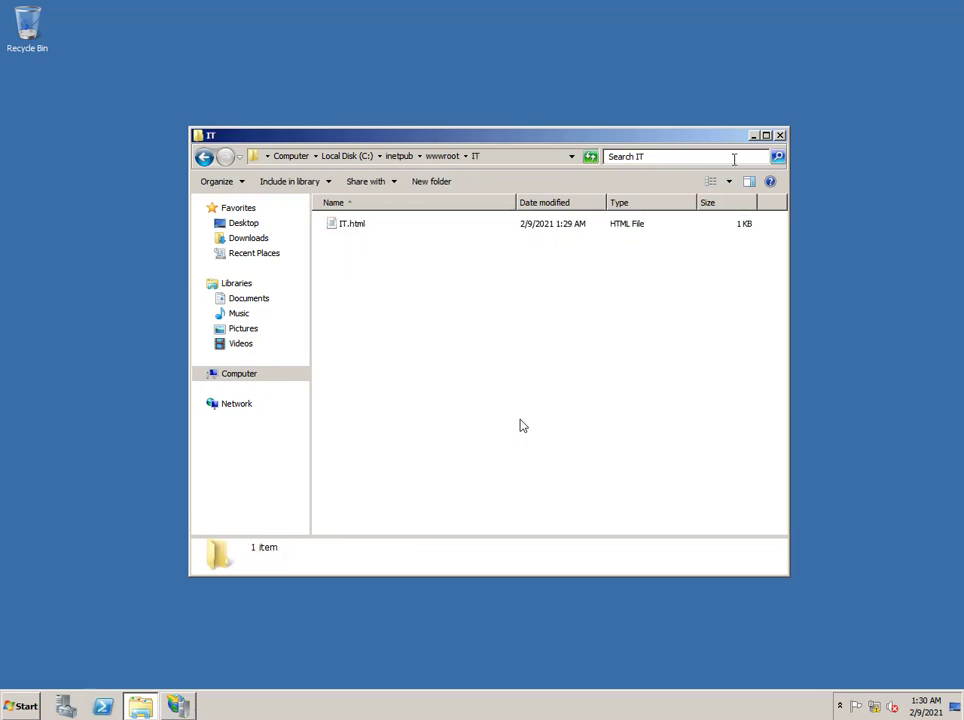
click(779, 137)
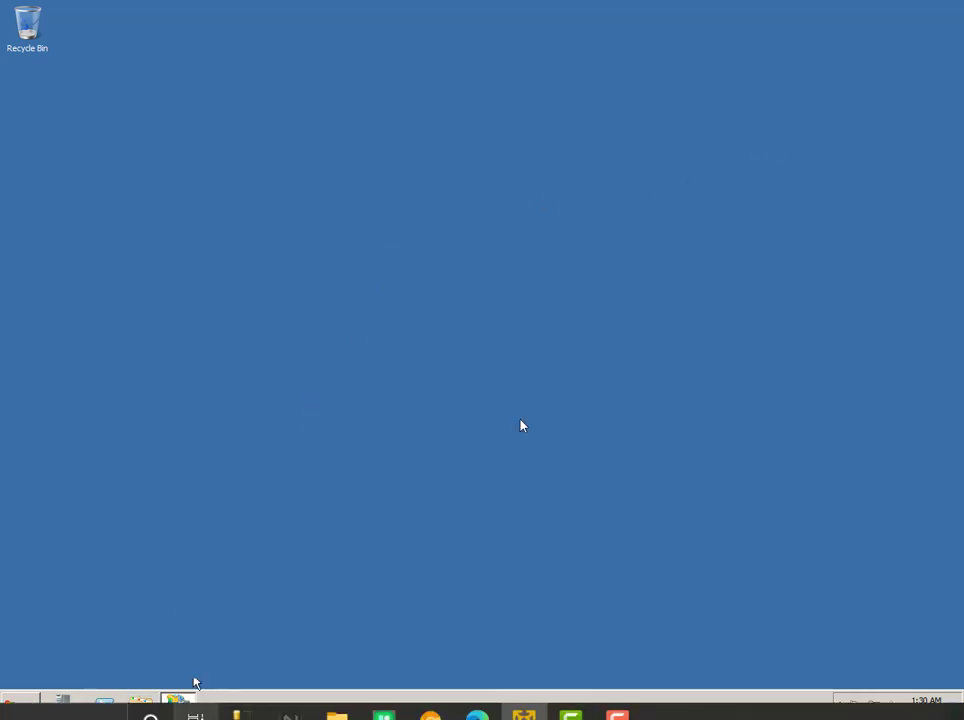
Check the list of sites in Internet Information Services (IIS) Manager and minimize the window.
click(180, 706)
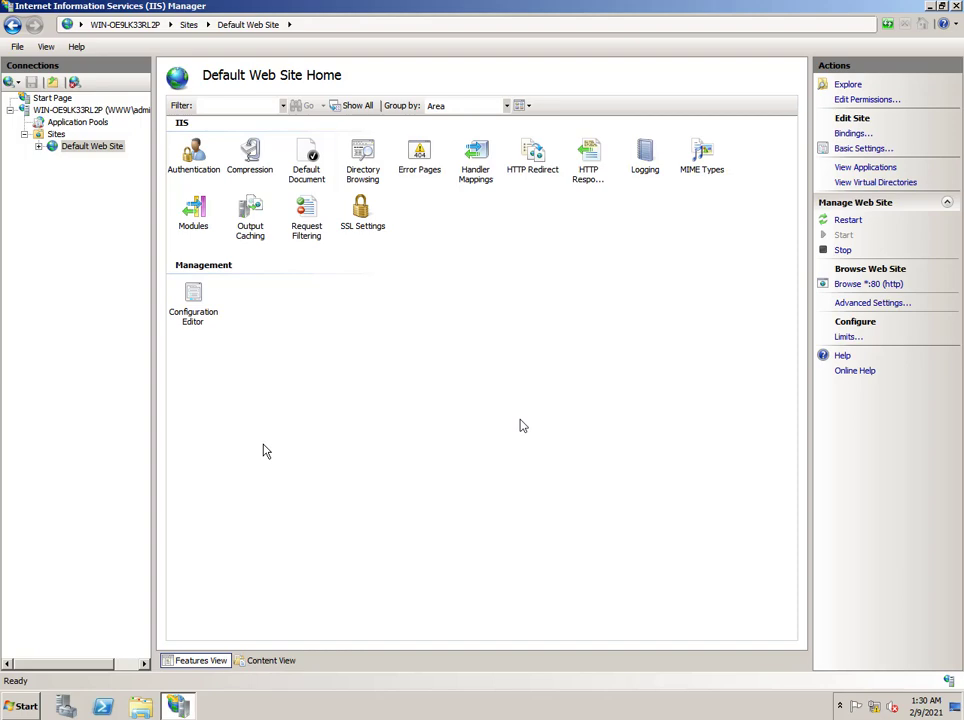
click(57, 135)
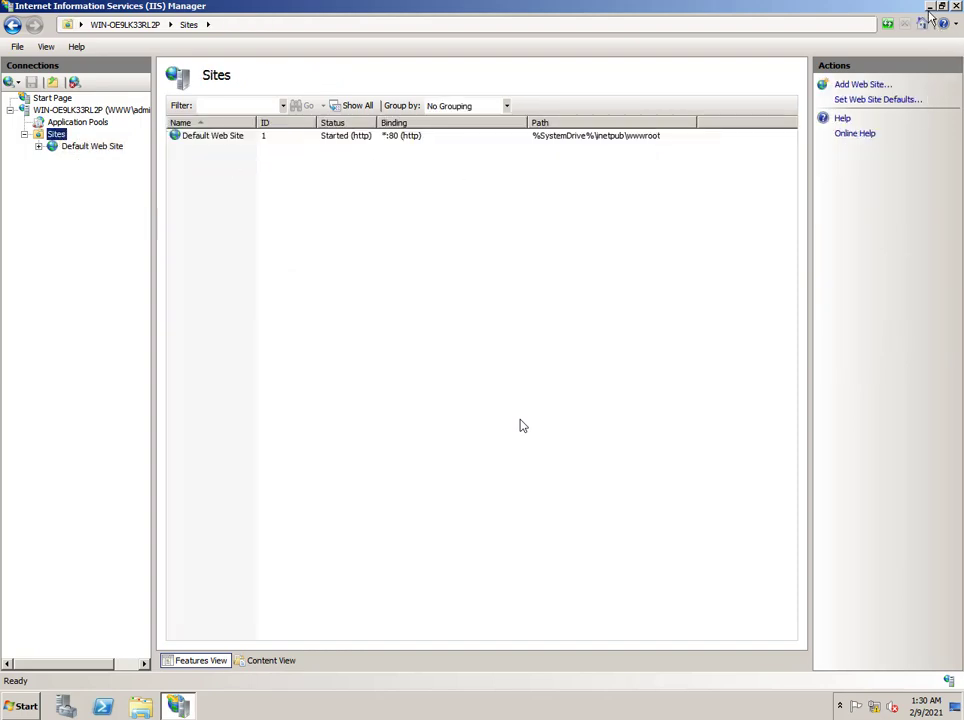
click(930, 7)
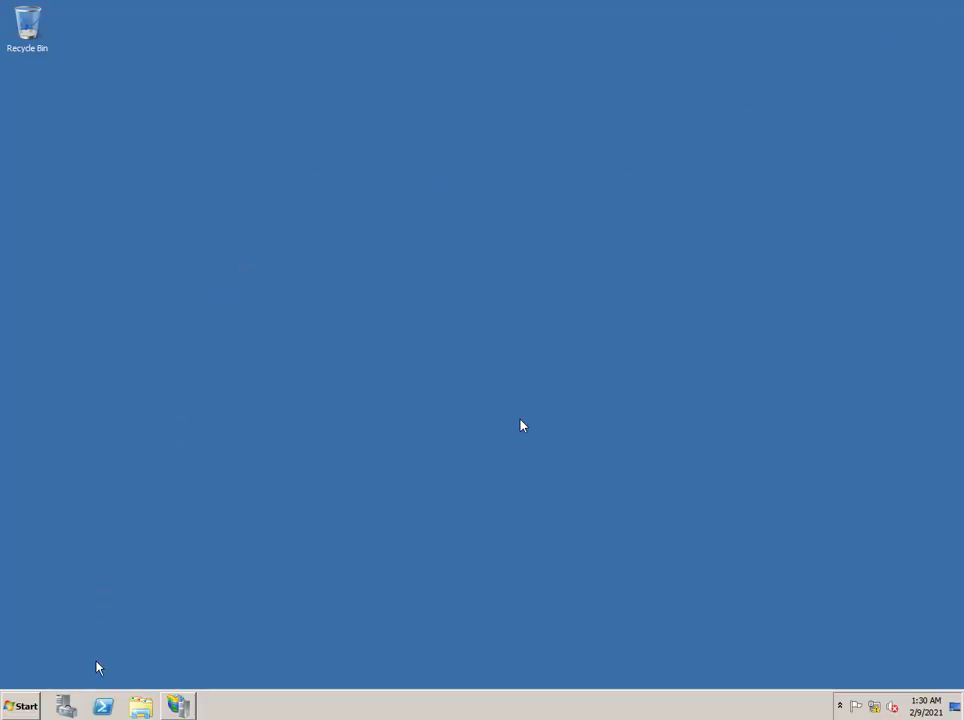
Open Server Manager, expand Roles and DNS Server down to Forward Lookup Zones, and widen the tree to read the zone names.
click(79, 700)
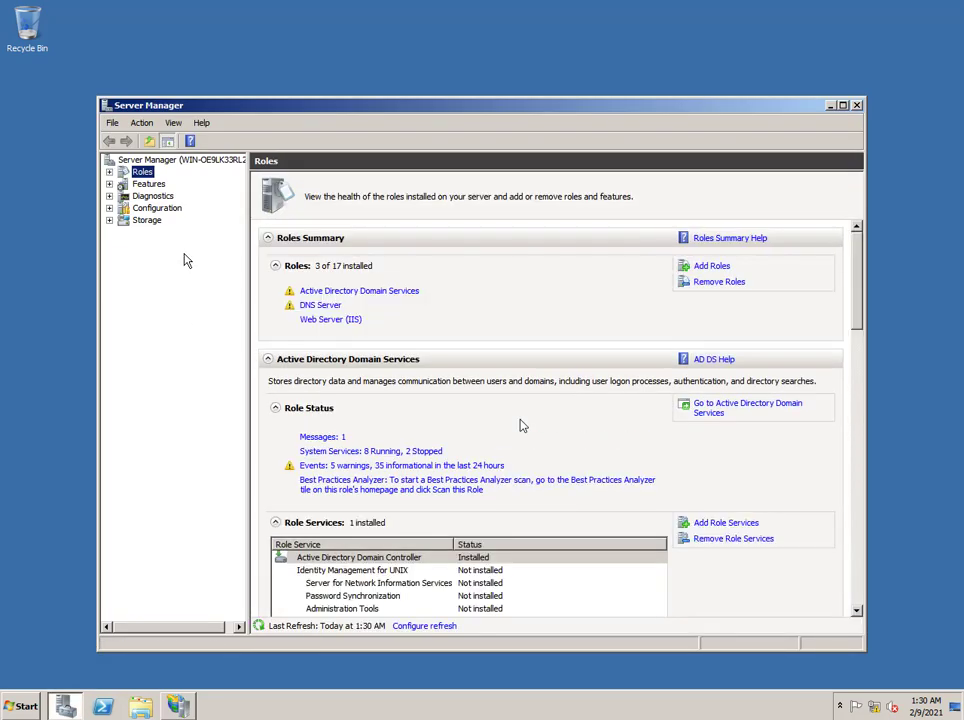
click(110, 172)
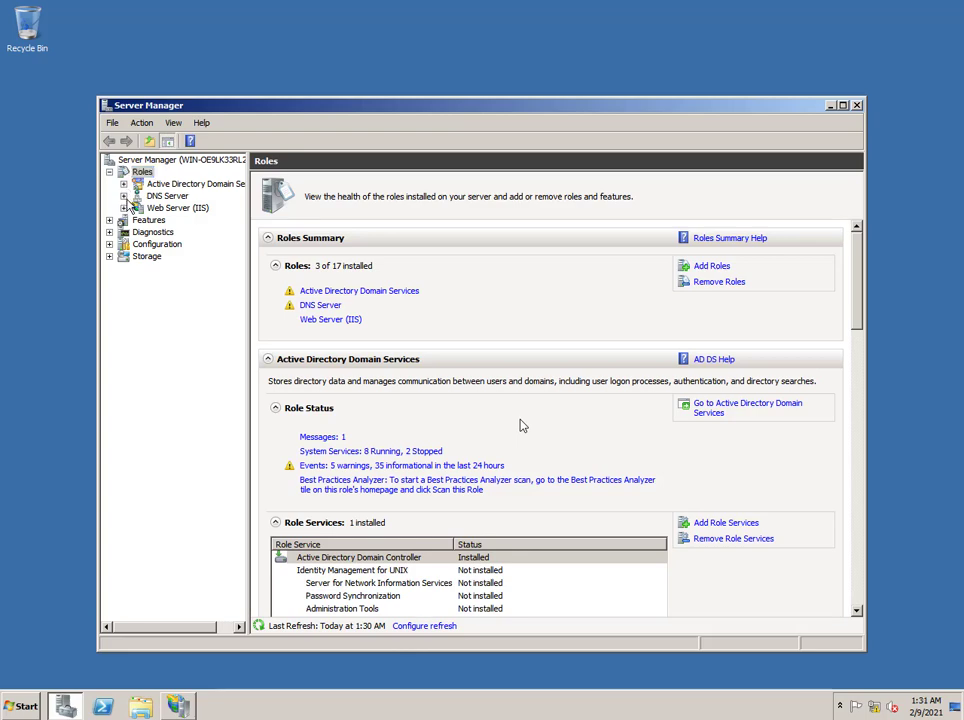
click(123, 196)
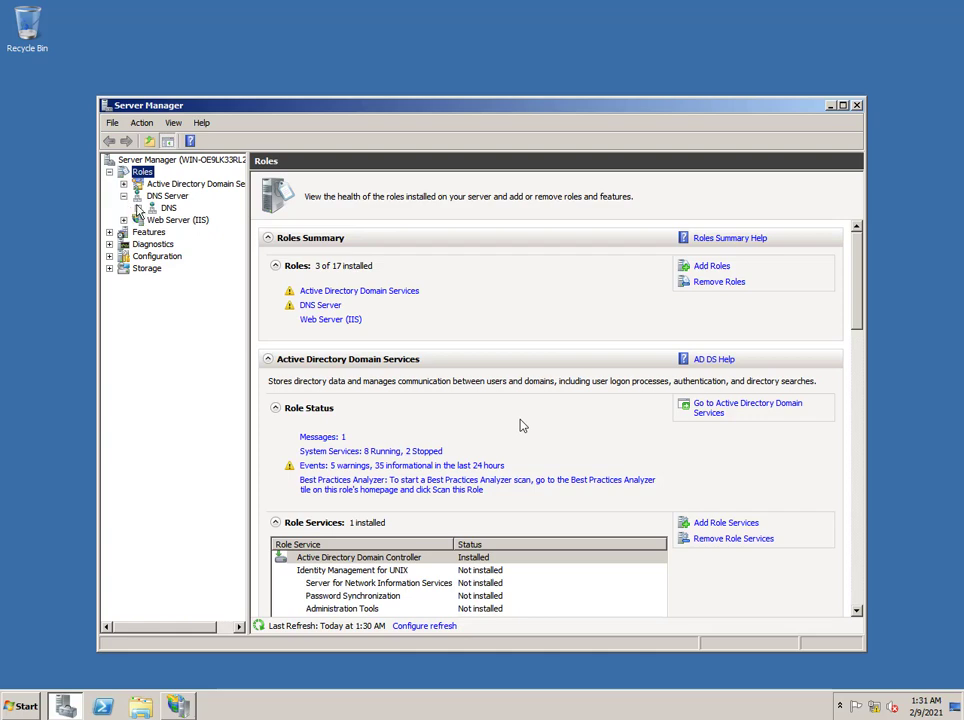
click(138, 208)
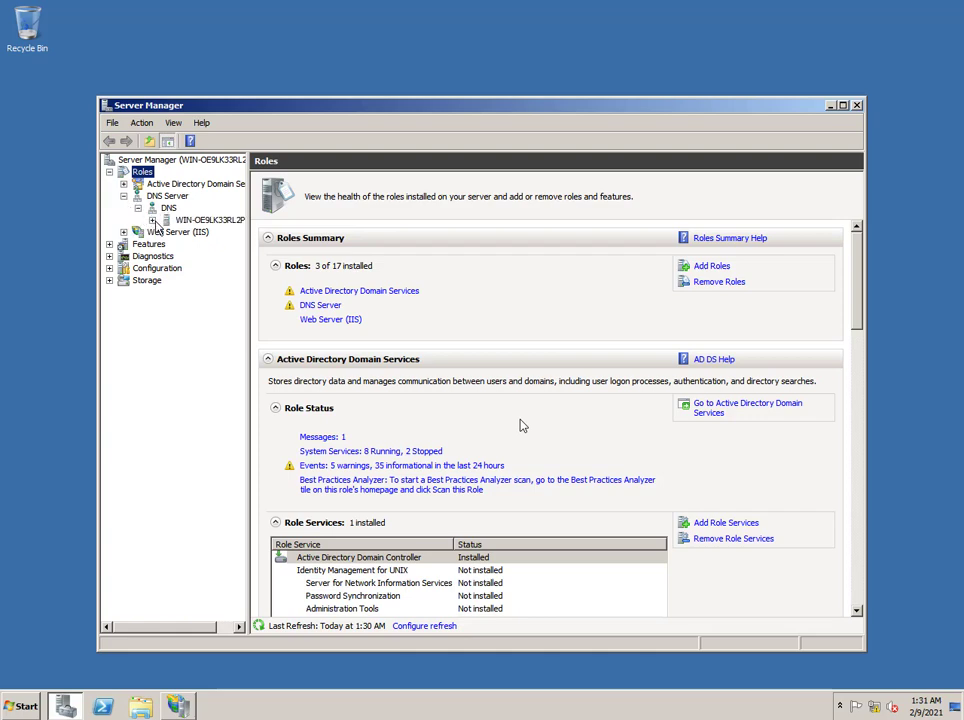
click(153, 220)
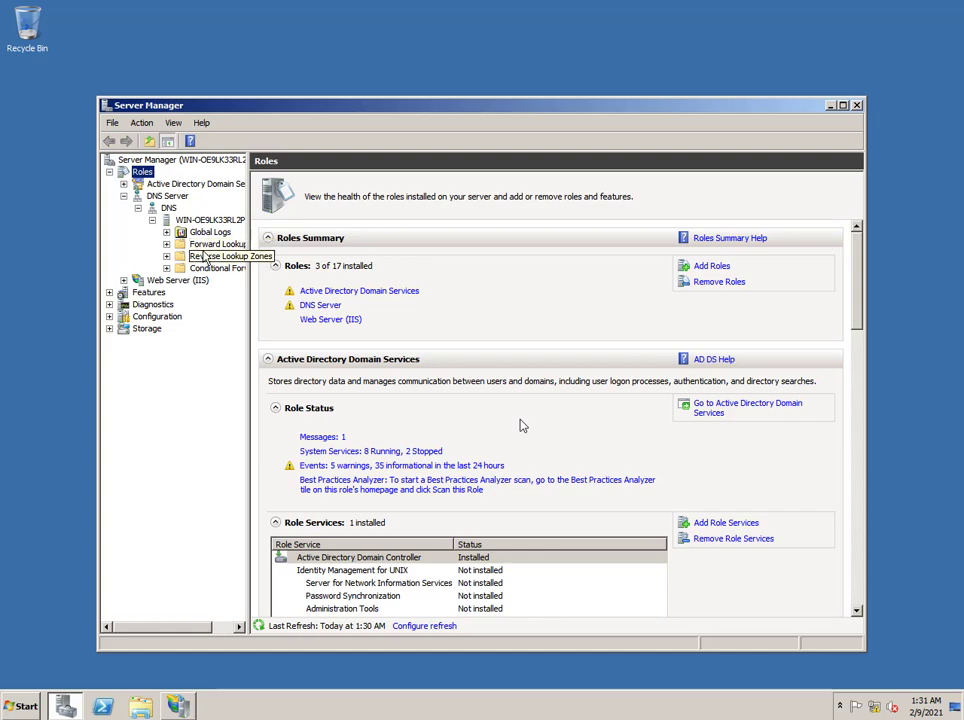
click(166, 244)
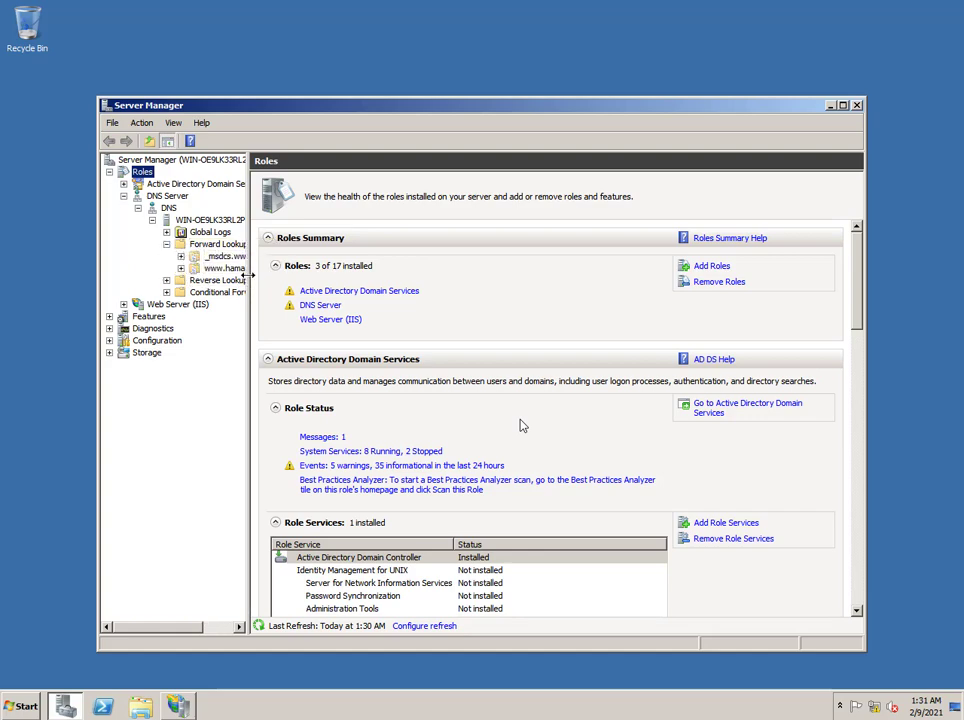
drag(250, 283, 392, 290)
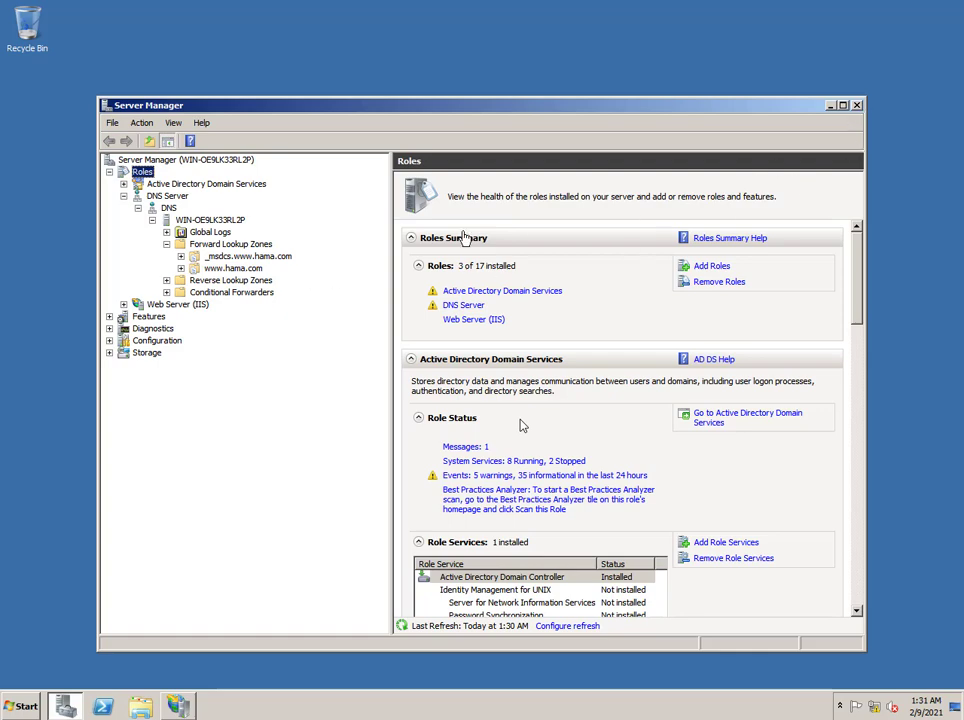
click(123, 196)
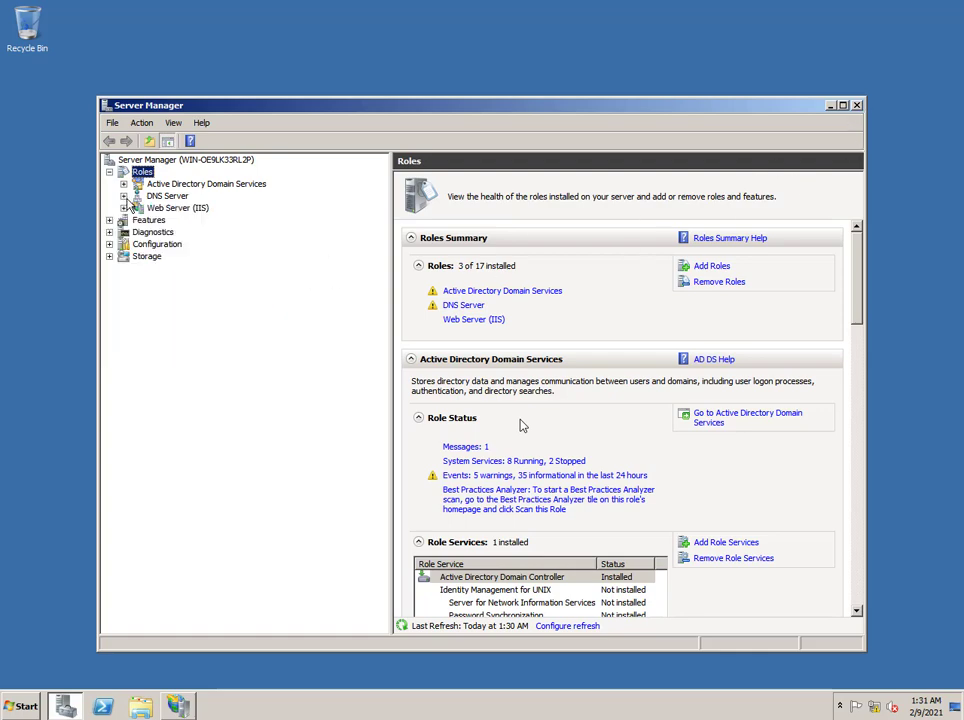
click(123, 196)
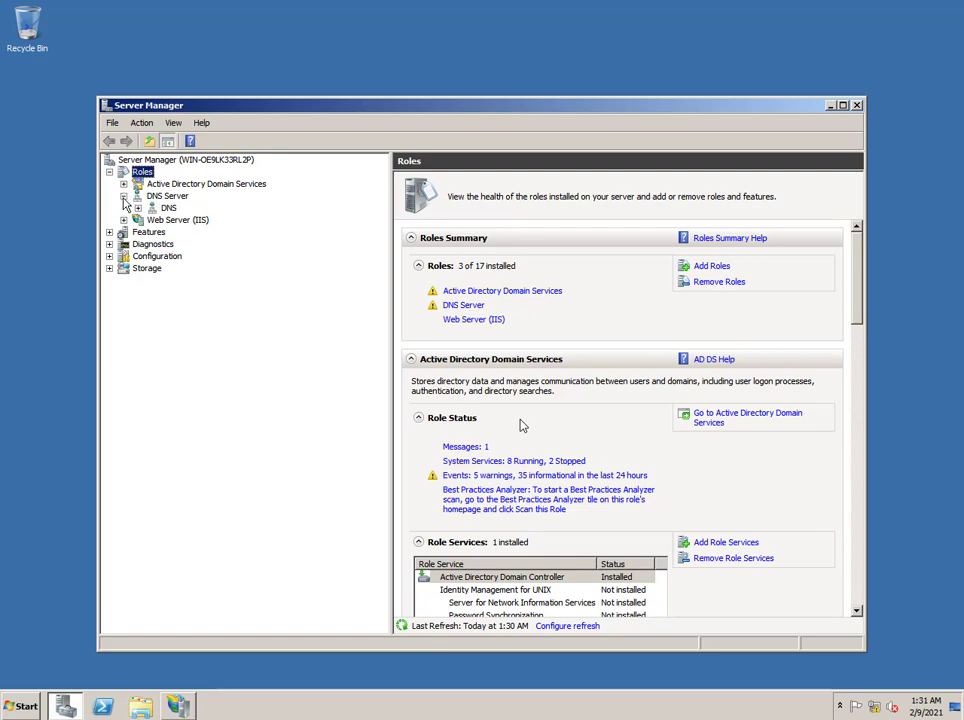
click(137, 208)
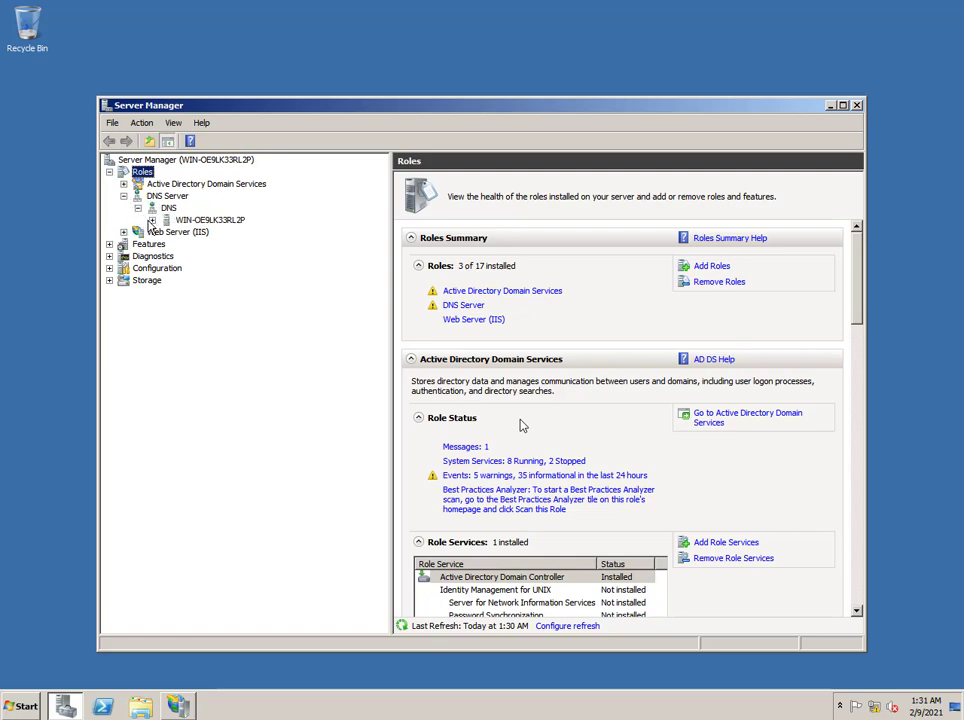
click(152, 220)
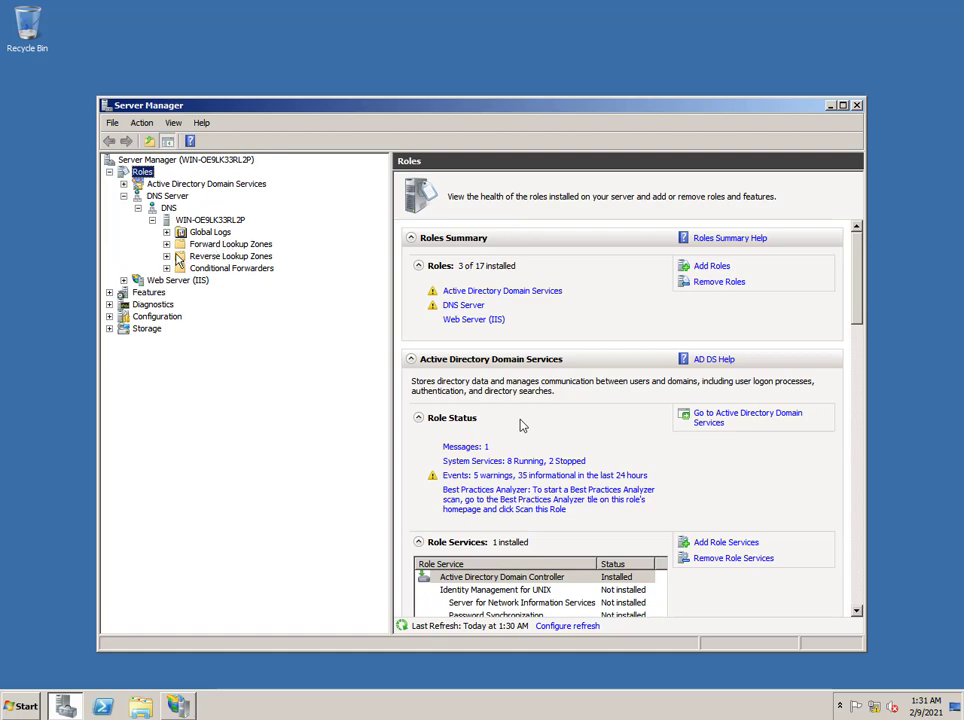
click(166, 244)
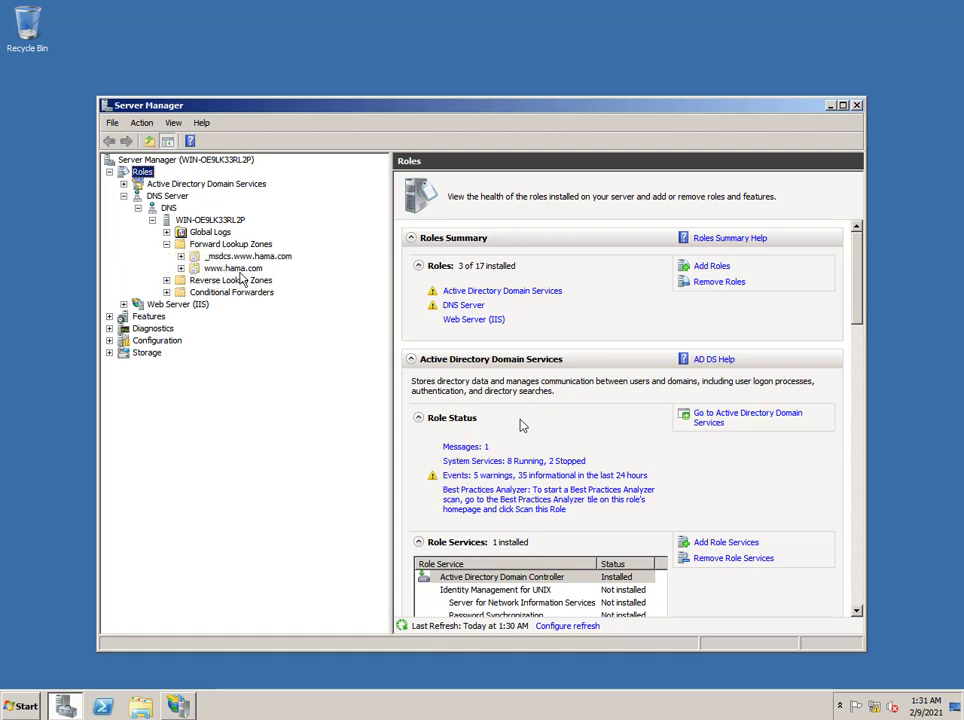
click(856, 106)
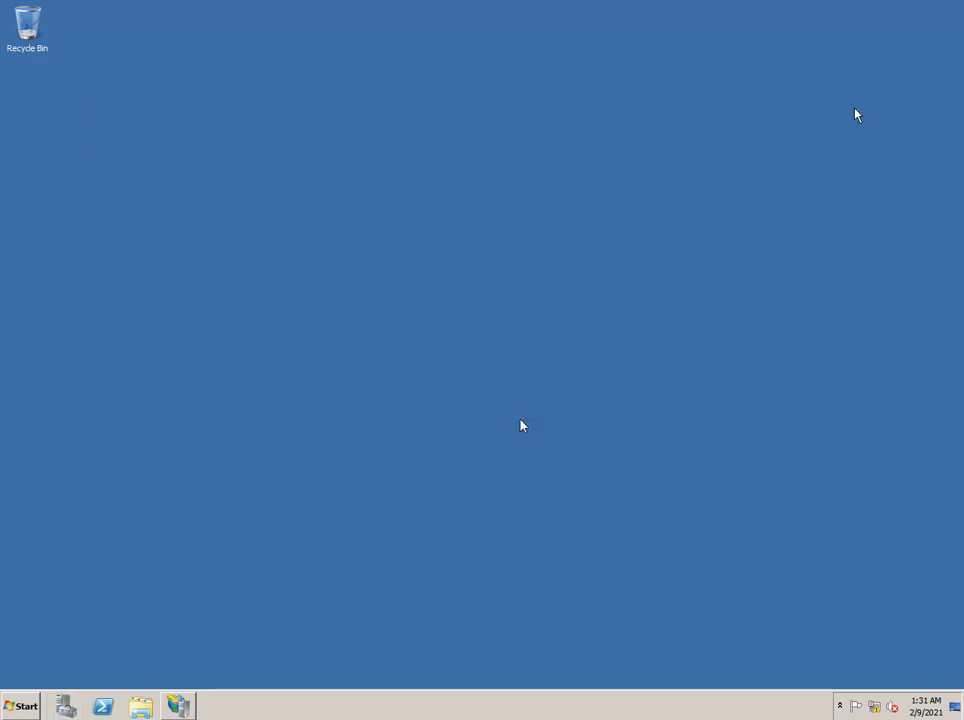
right_click(308, 188)
click(352, 218)
Switch to Internet Information Services (IIS) Manager, start adding a web site under Sites, and name it Test.
click(178, 706)
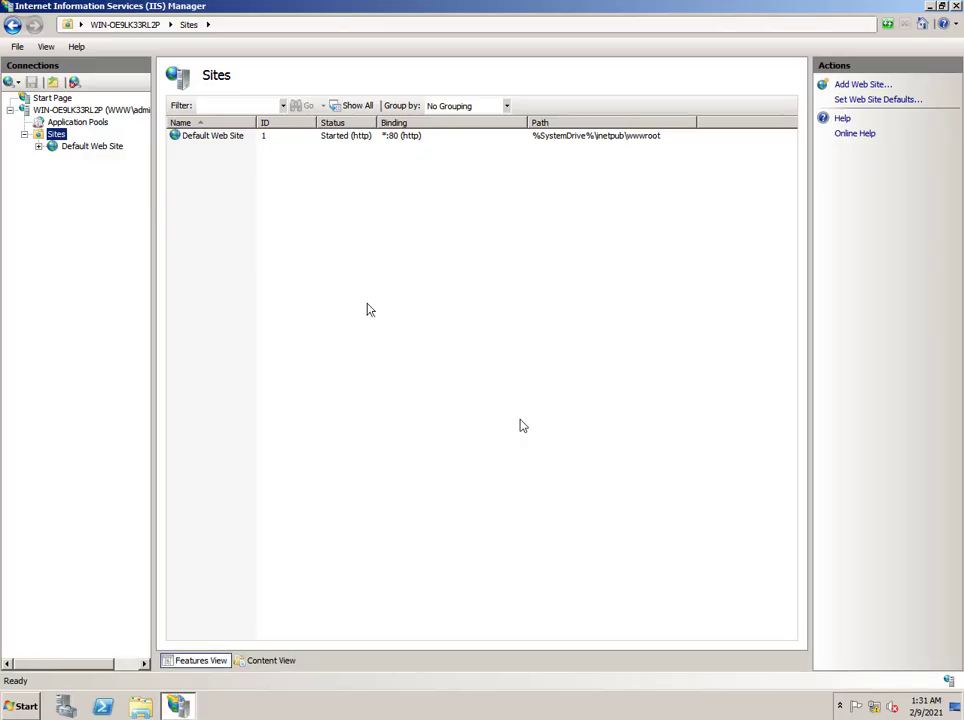
right_click(58, 139)
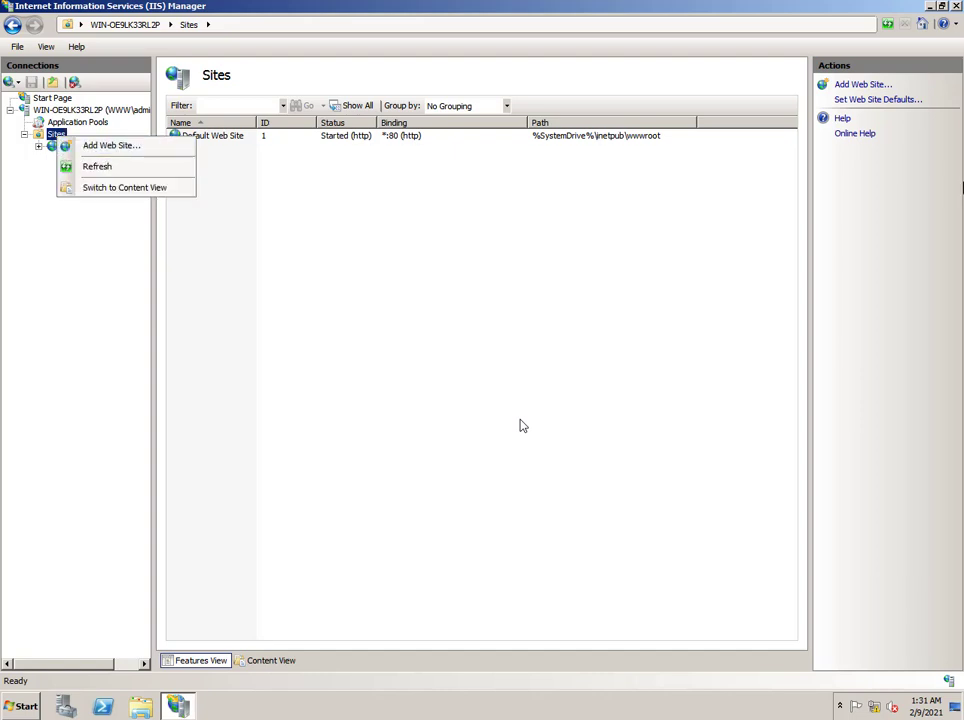
click(117, 148)
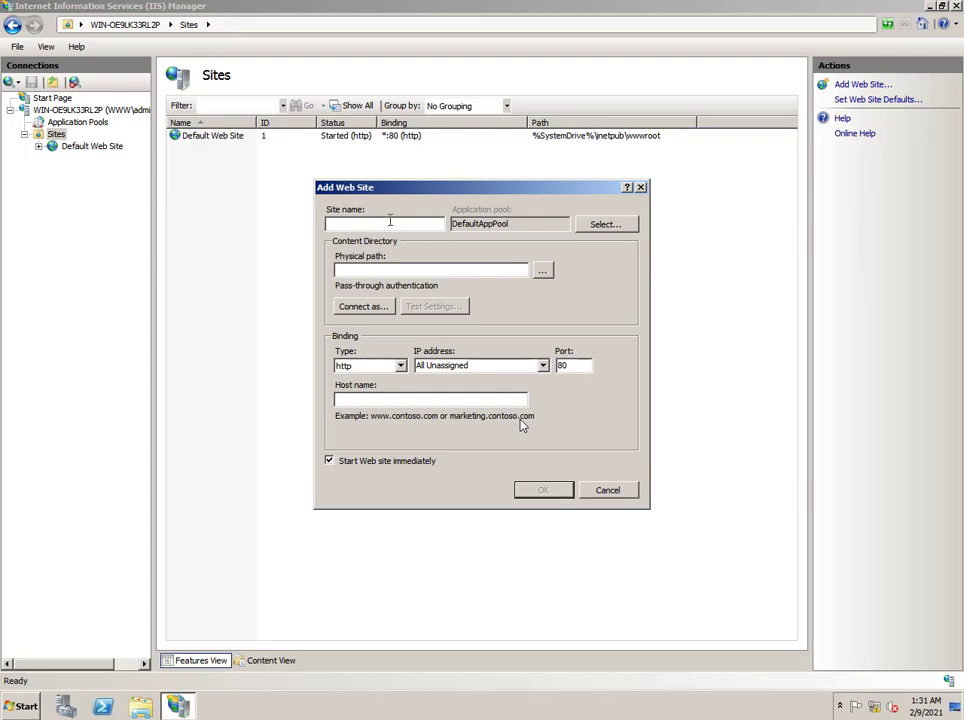
text(Hama)
key(BackSpace)
key(BackSpace)
key(BackSpace)
text(Test)
Set the Test site's physical path to the C:\inetpub\wwwroot\IT folder.
click(542, 270)
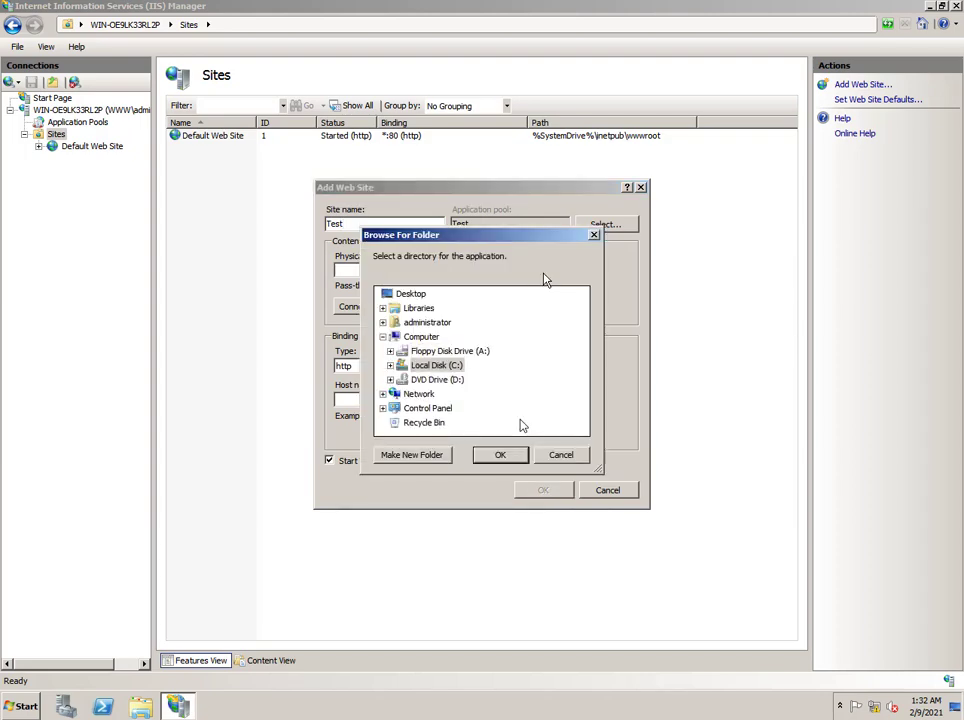
double_click(430, 366)
scroll(430, 366, down, 2)
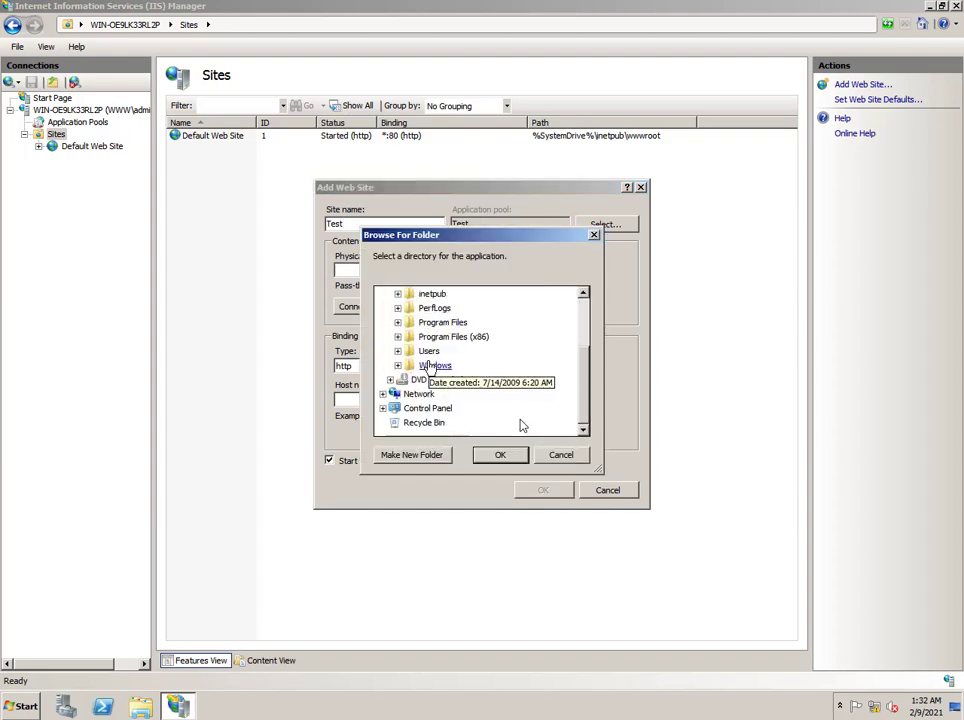
scroll(430, 366, up, 1)
double_click(432, 336)
scroll(450, 370, up, 1)
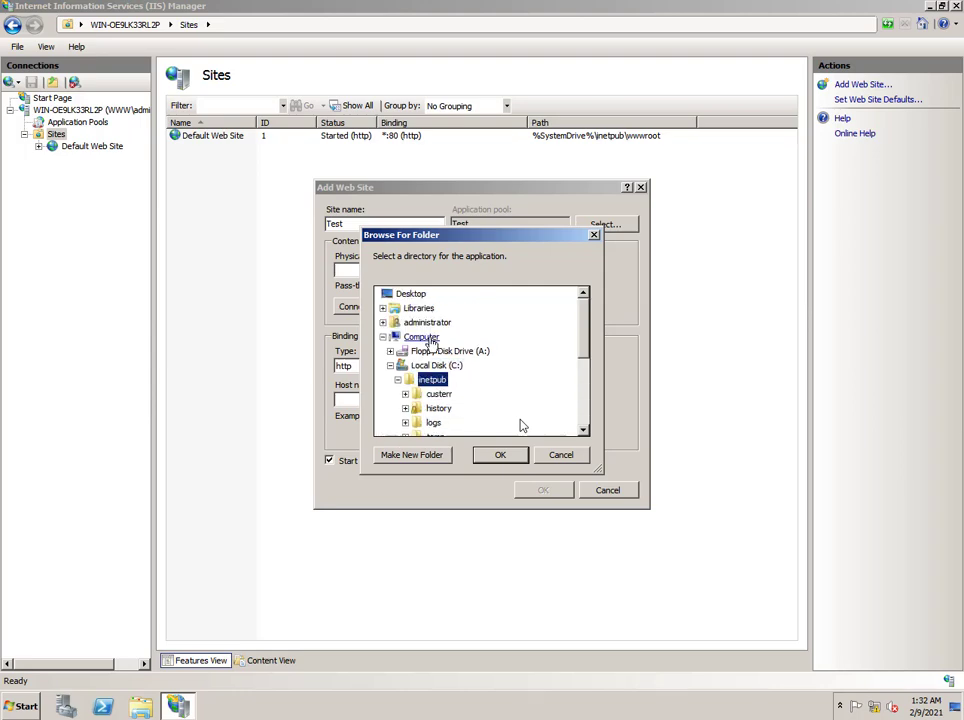
scroll(450, 380, down, 2)
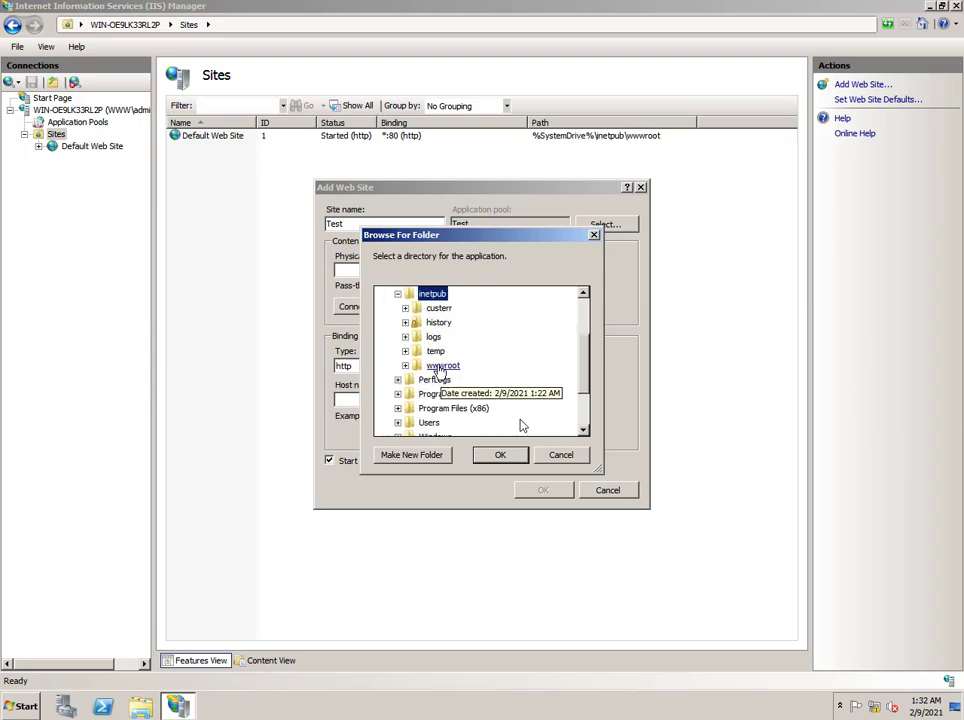
double_click(441, 366)
scroll(440, 372, up, 1)
scroll(438, 377, down, 2)
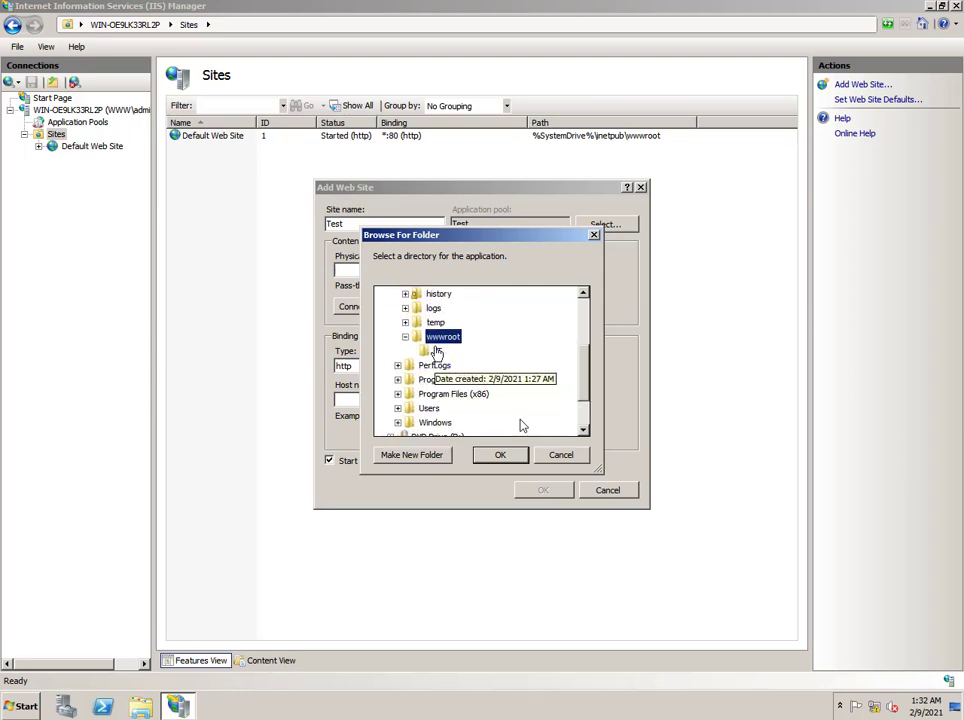
click(437, 351)
click(496, 457)
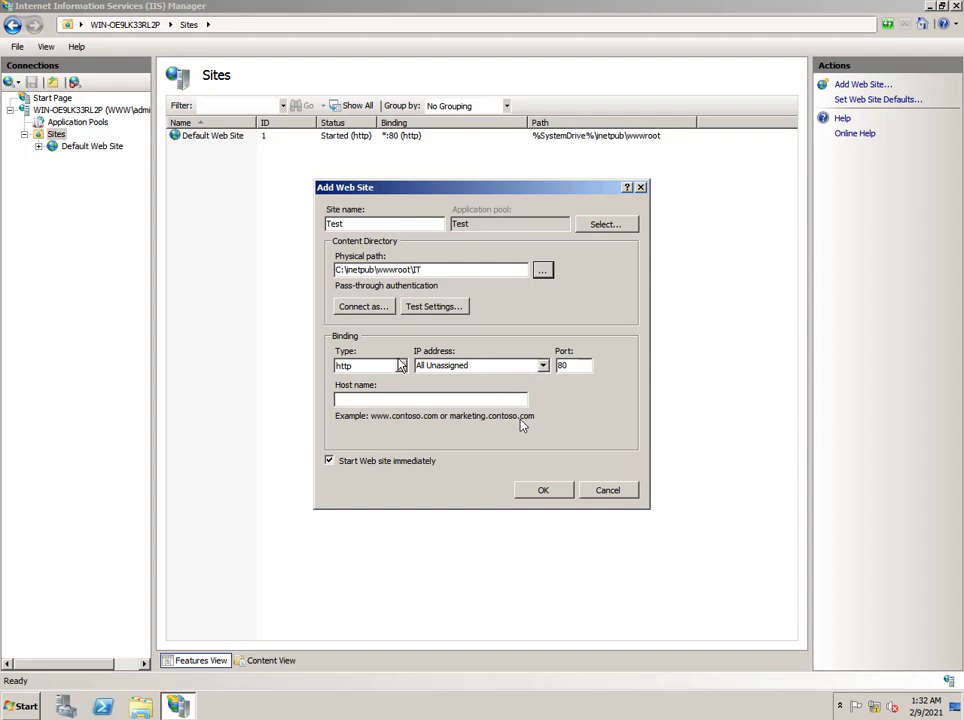
Bind the Test site to IP address 192.168.1.5, keeping the http type.
click(400, 366)
click(403, 368)
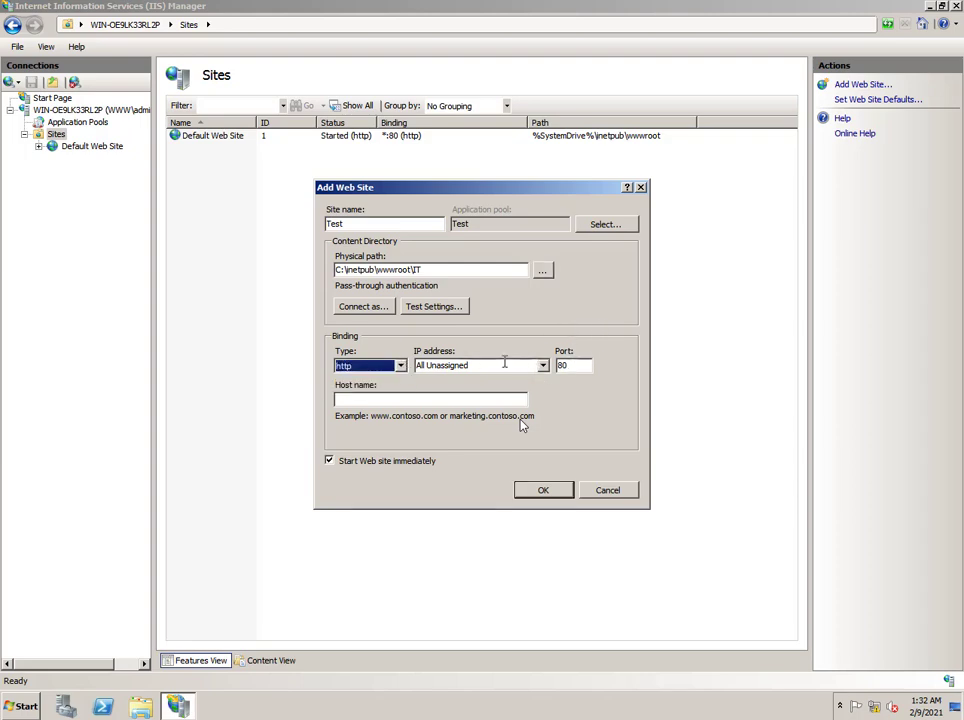
click(543, 367)
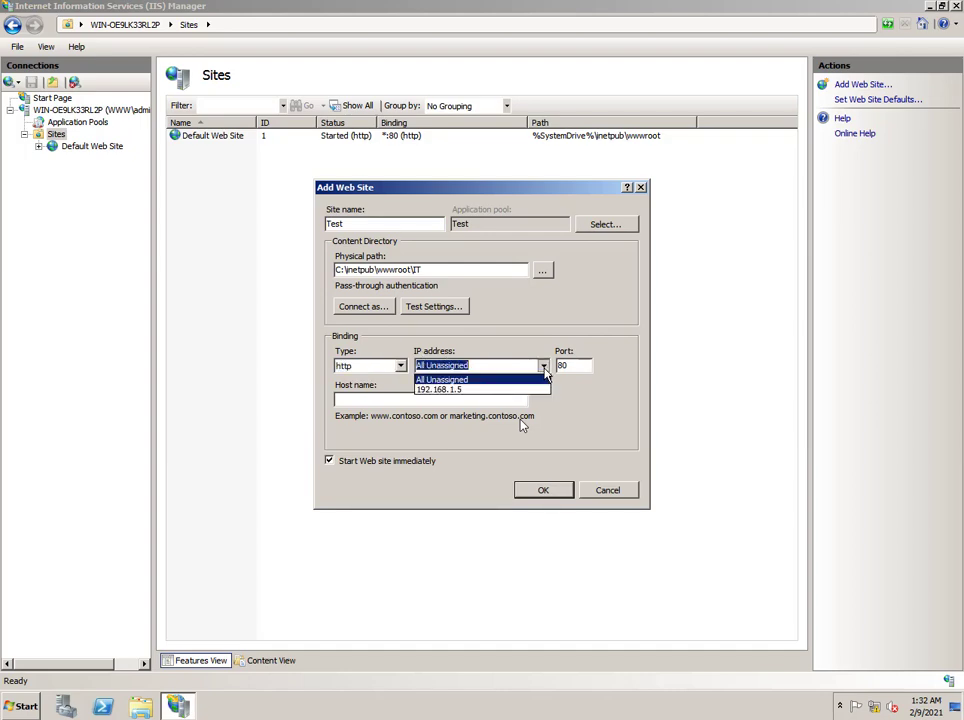
click(448, 390)
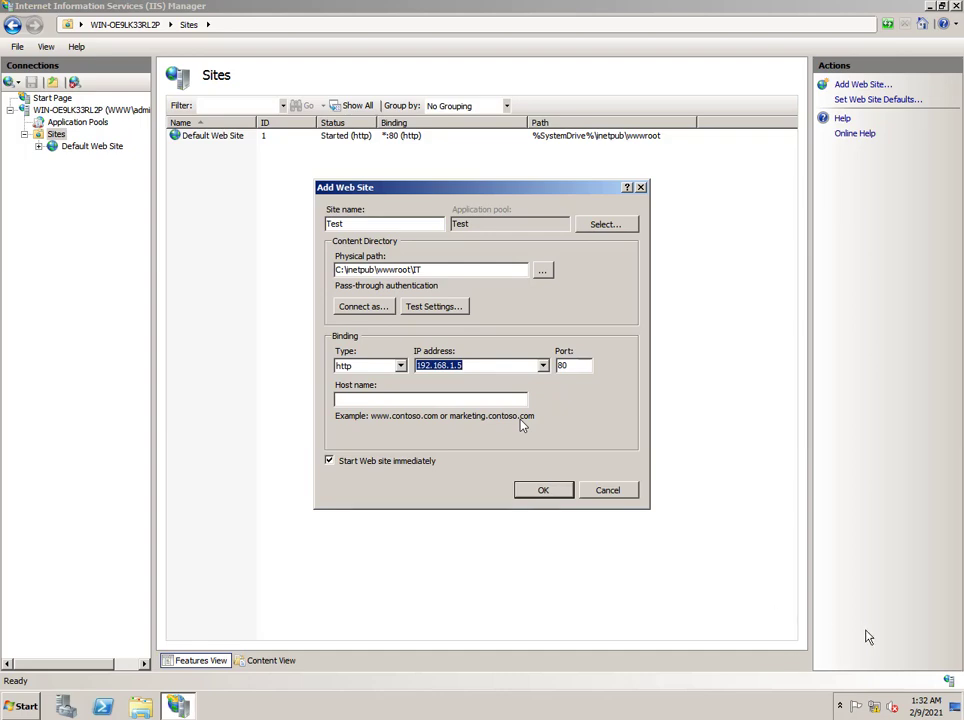
click(428, 400)
click(528, 366)
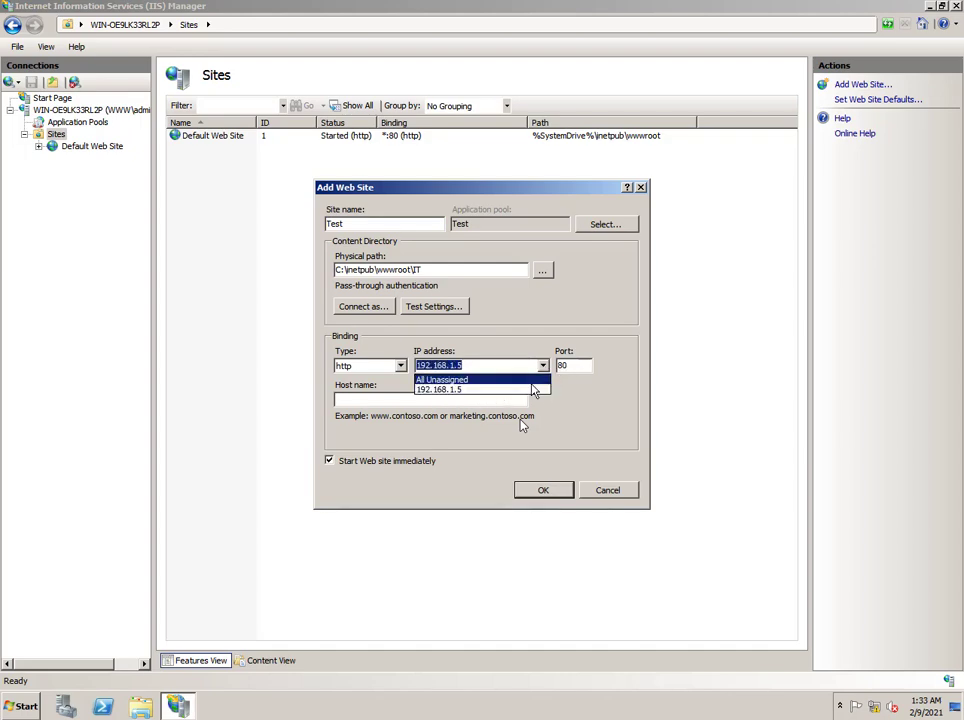
click(462, 390)
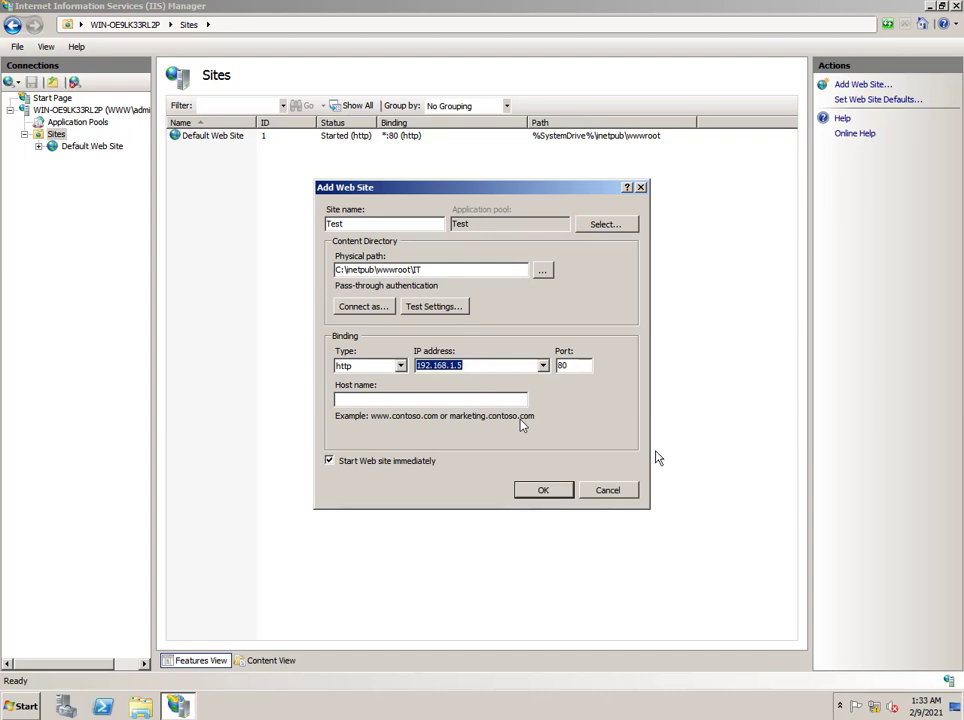
click(355, 399)
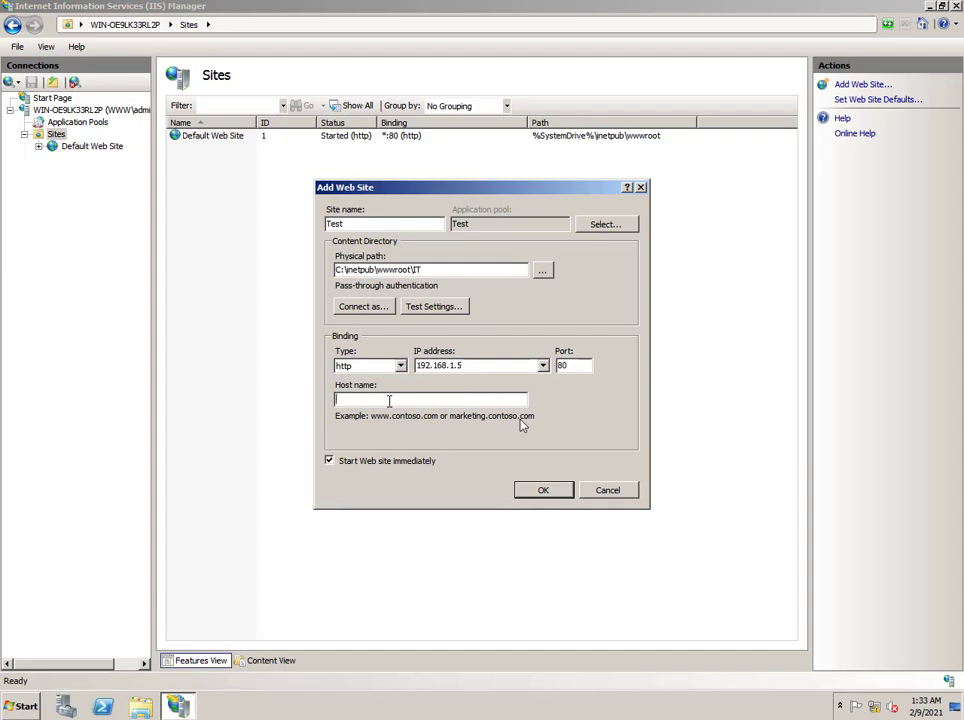
click(389, 400)
text(www.hama.com)
click(540, 490)
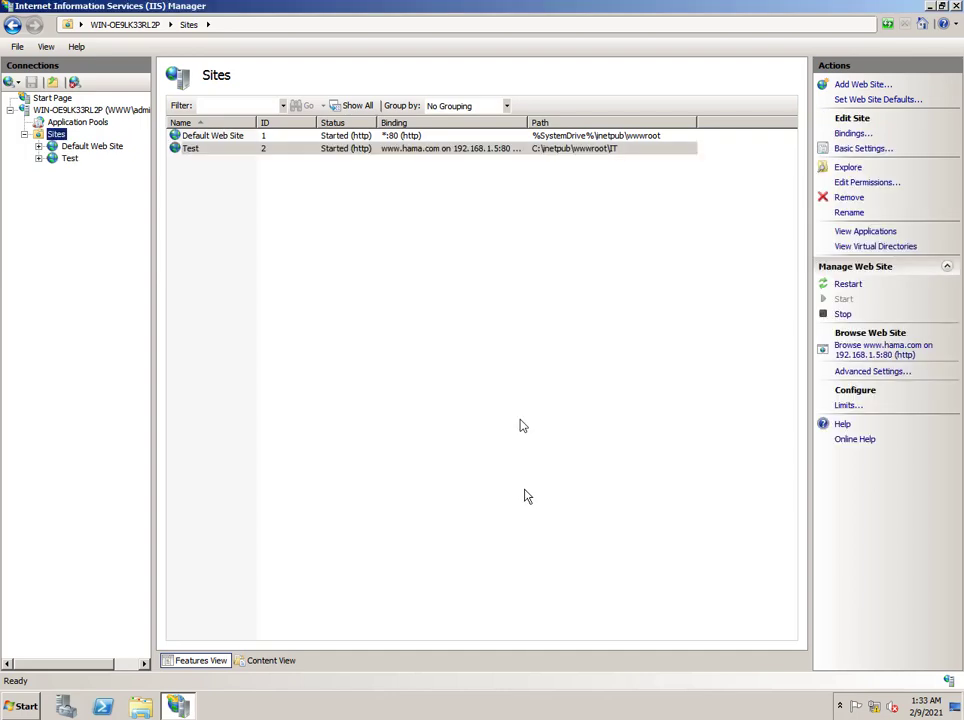
Show the Test site's home, switch to Internet Explorer and decline making it the default browser.
click(70, 165)
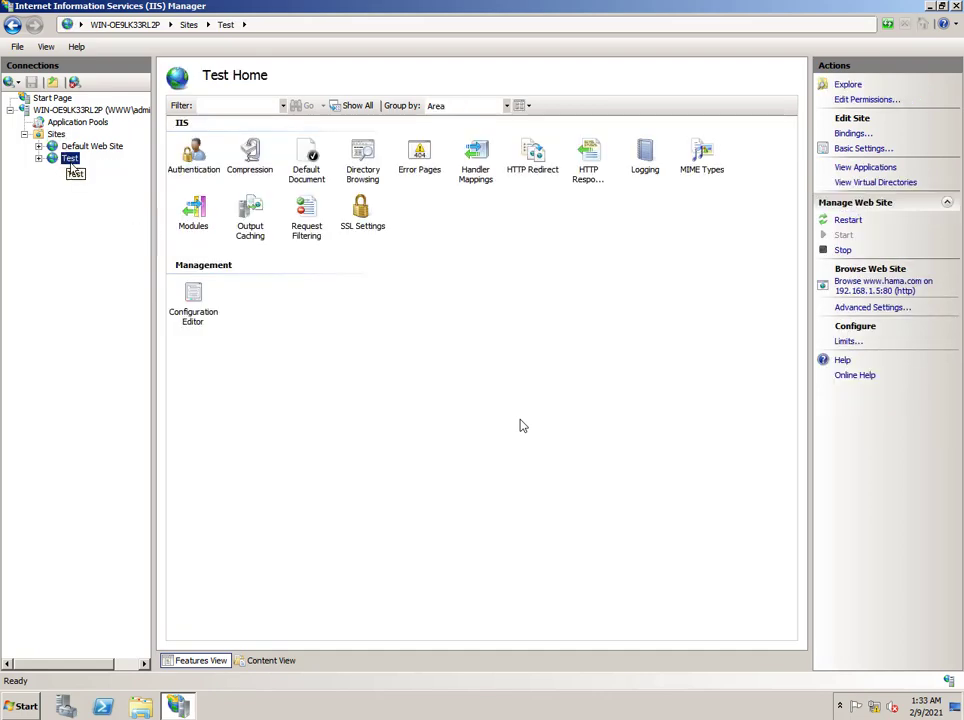
click(20, 706)
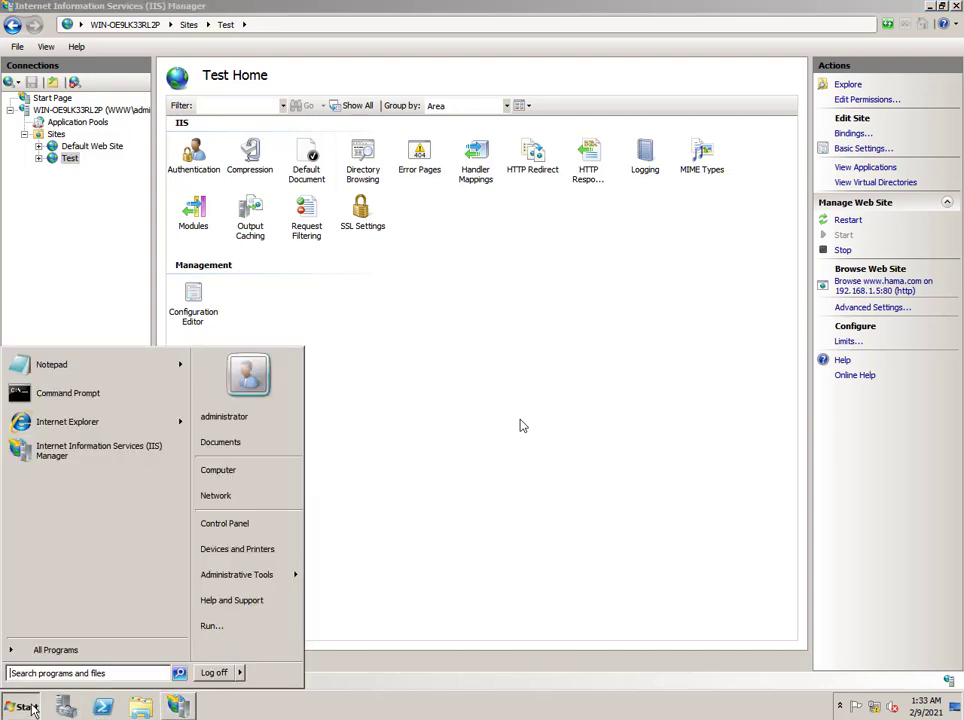
click(47, 428)
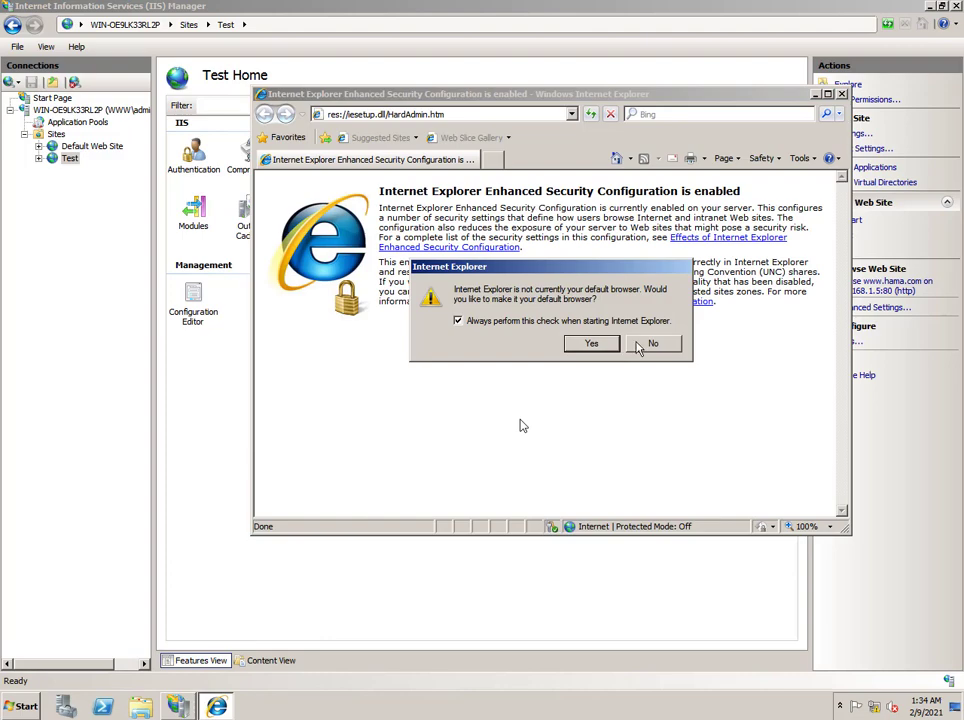
click(639, 344)
click(484, 120)
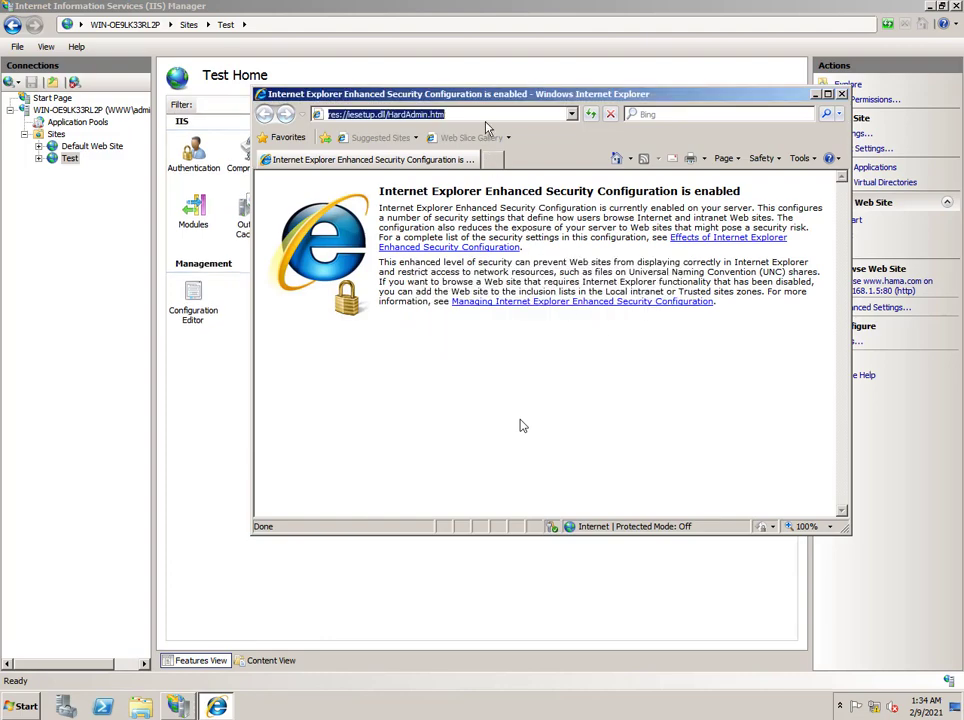
text(hama)
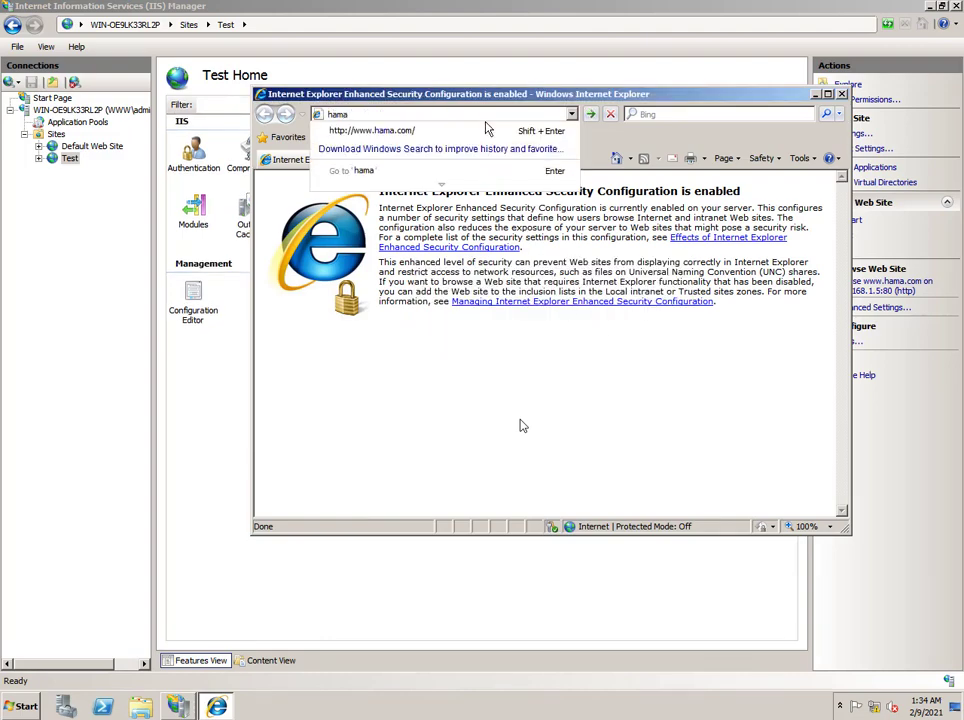
key(BackSpace)
key(BackSpace)
key(BackSpace)
text(www)
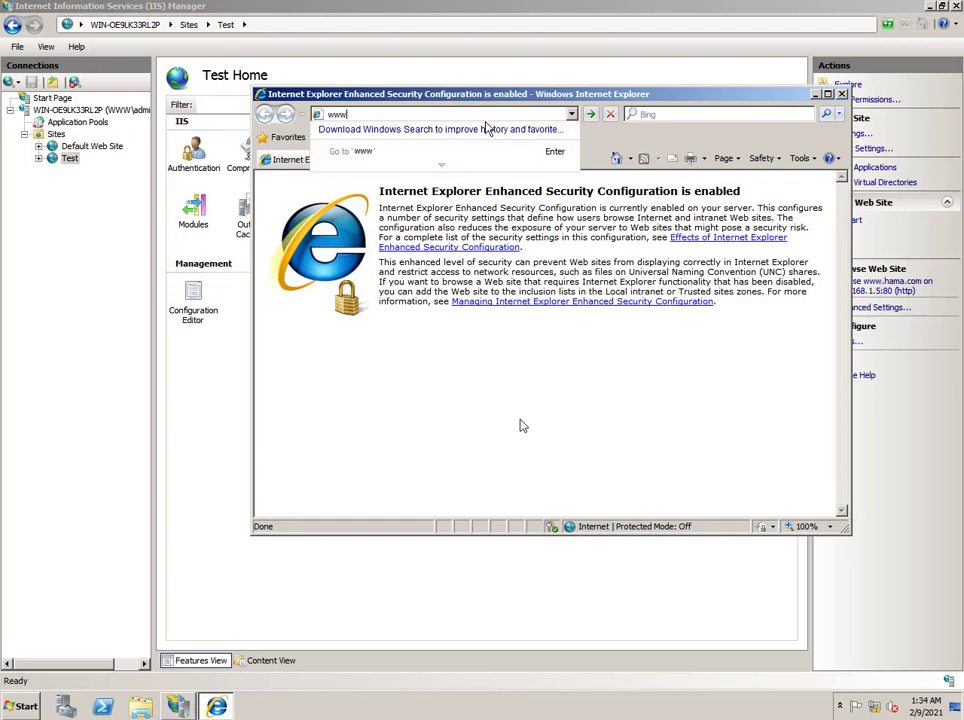
text(.hama.)
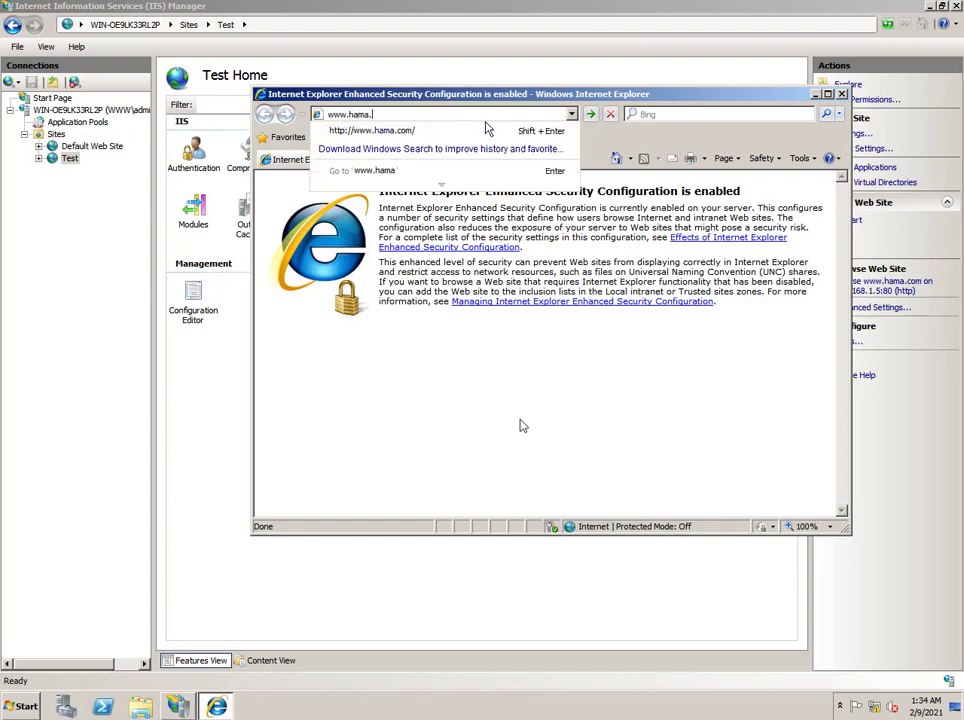
text(com)
key(Return)
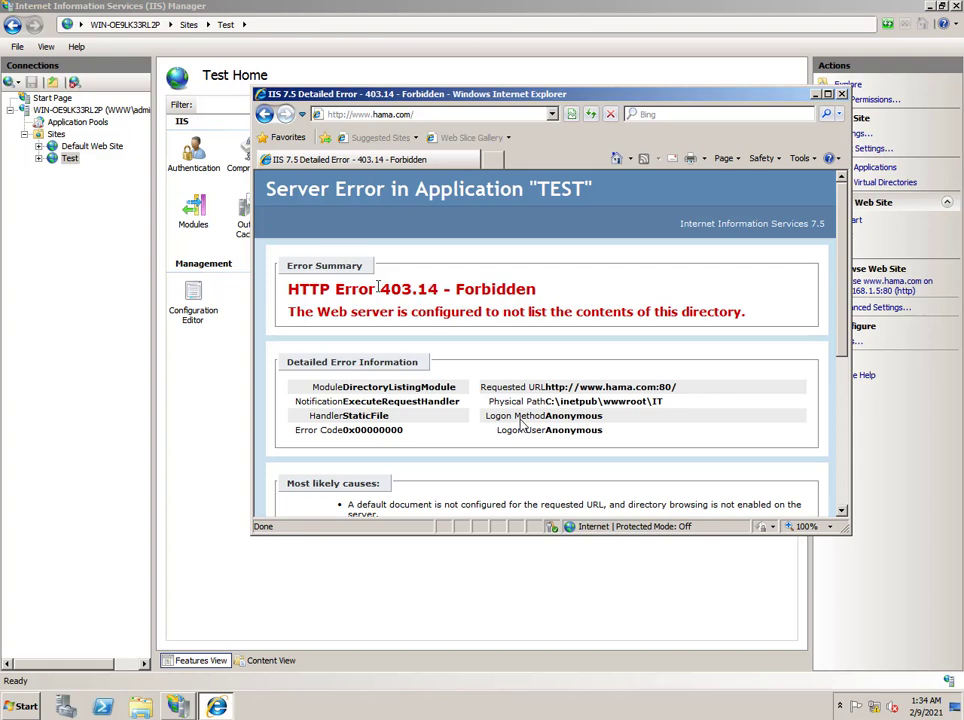
drag(389, 289, 497, 280)
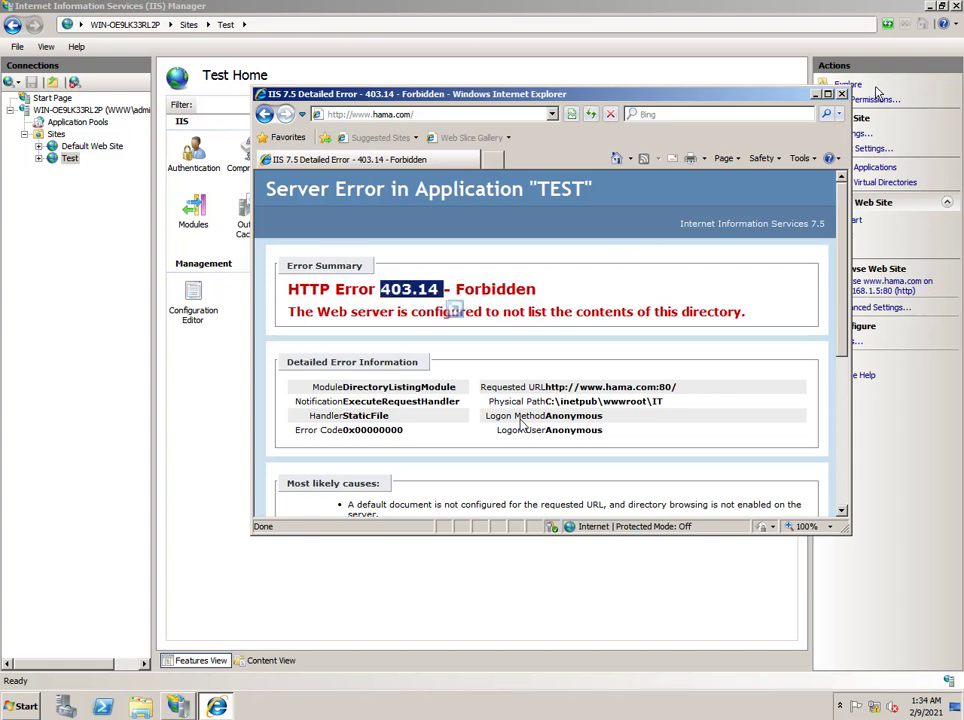
click(840, 94)
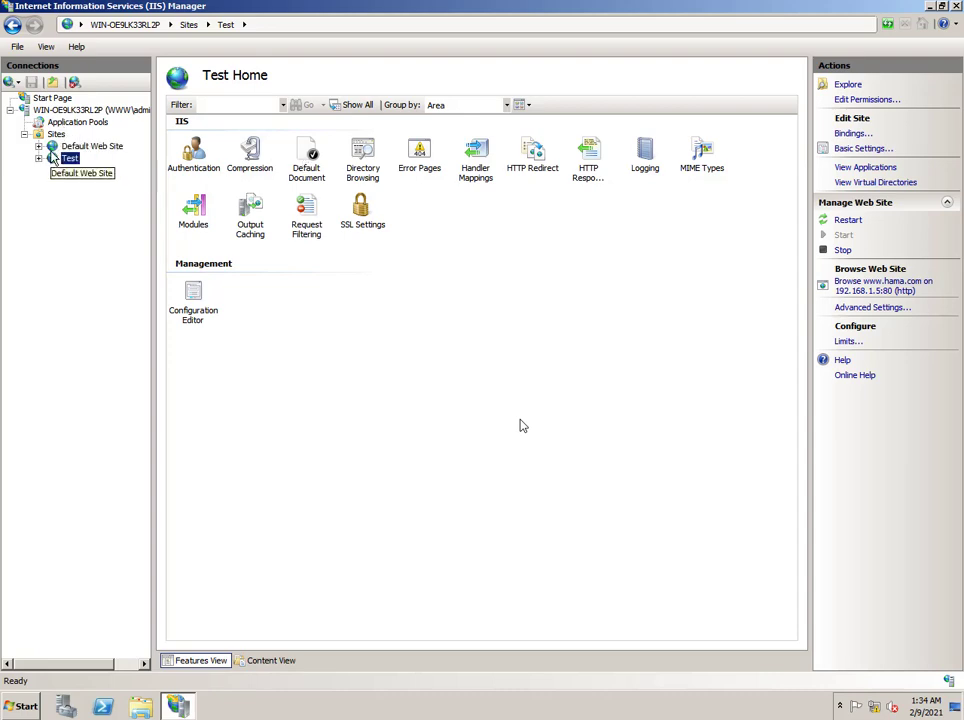
Open the Test site's Default Document list and check the page's file name in C:\inetpub\wwwroot\IT using Windows Explorer.
click(308, 155)
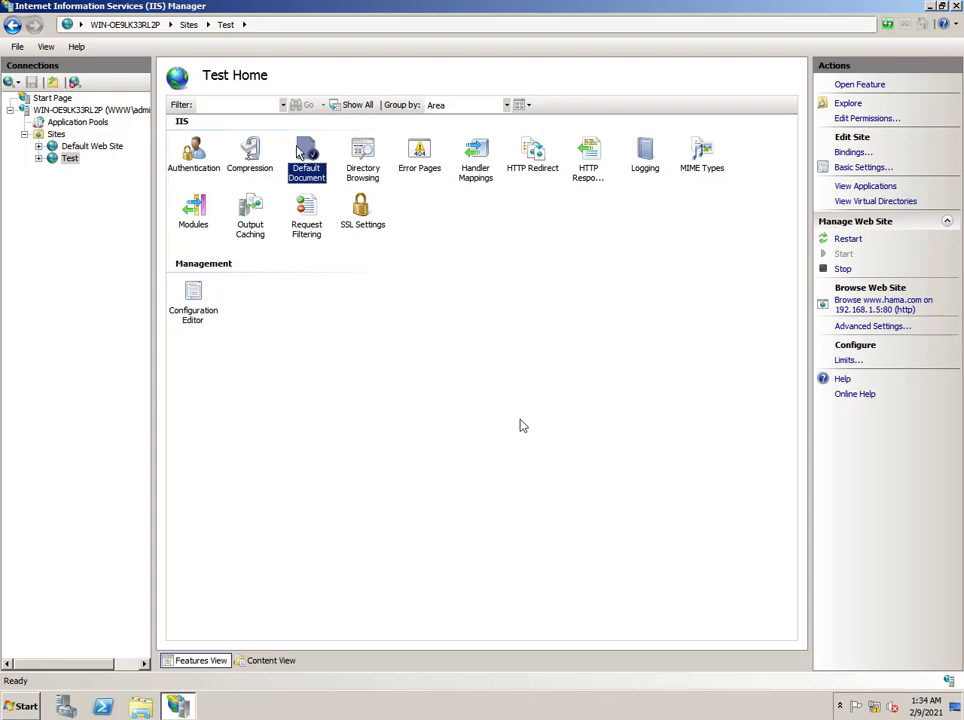
double_click(295, 150)
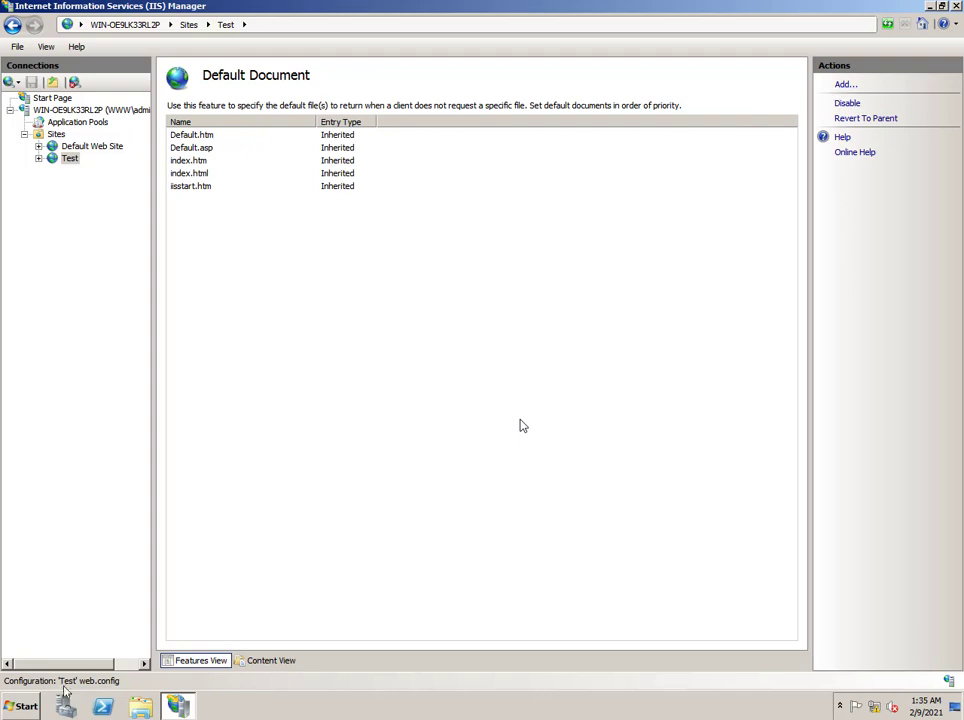
click(140, 706)
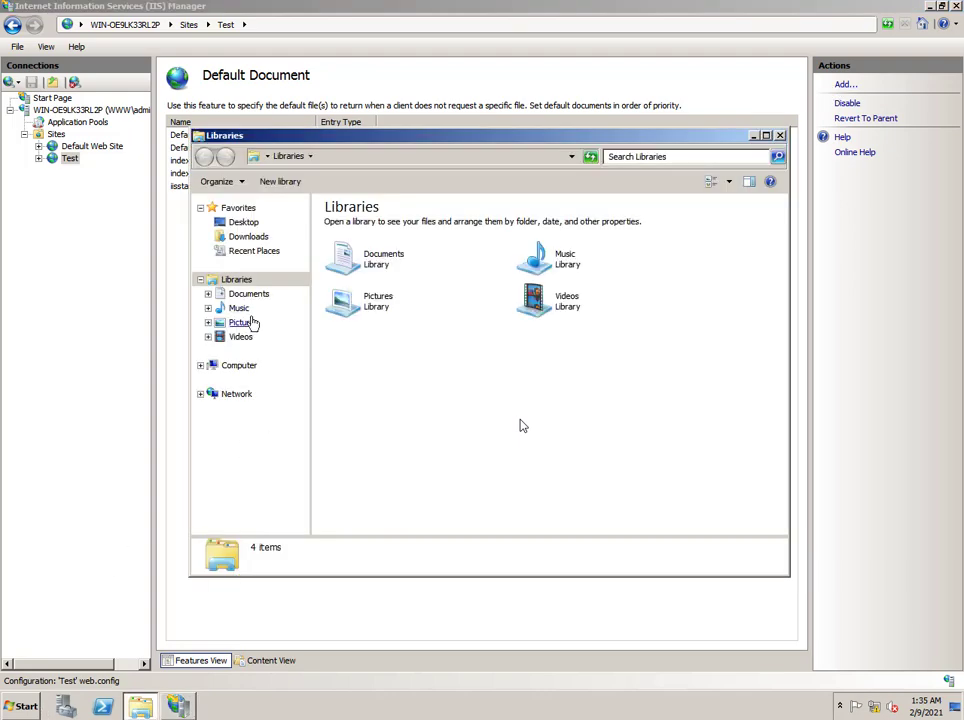
click(239, 366)
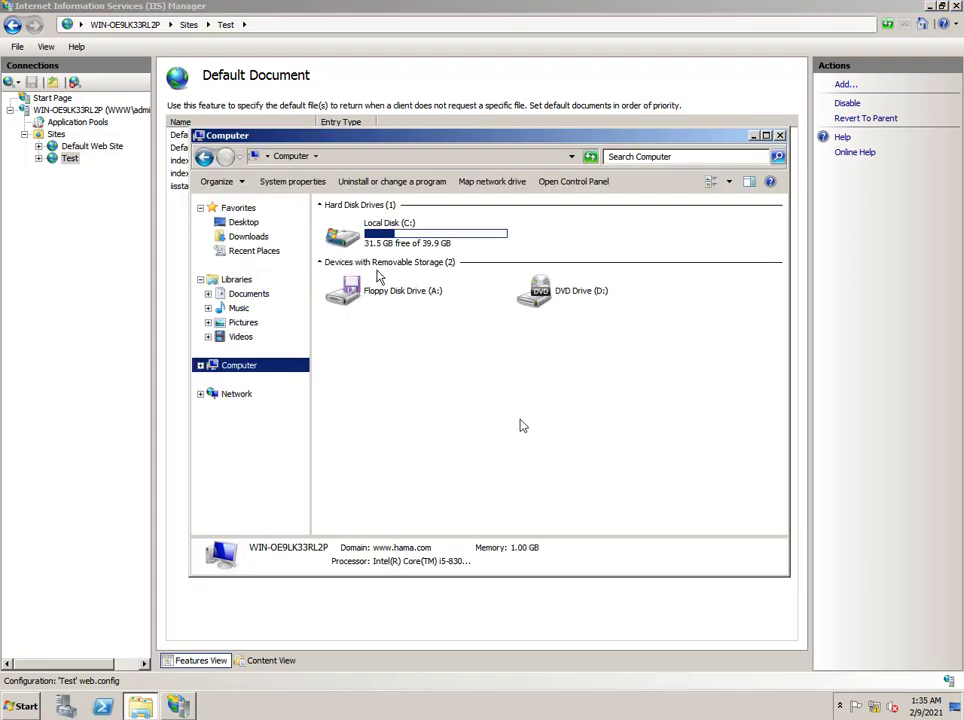
double_click(390, 238)
double_click(355, 222)
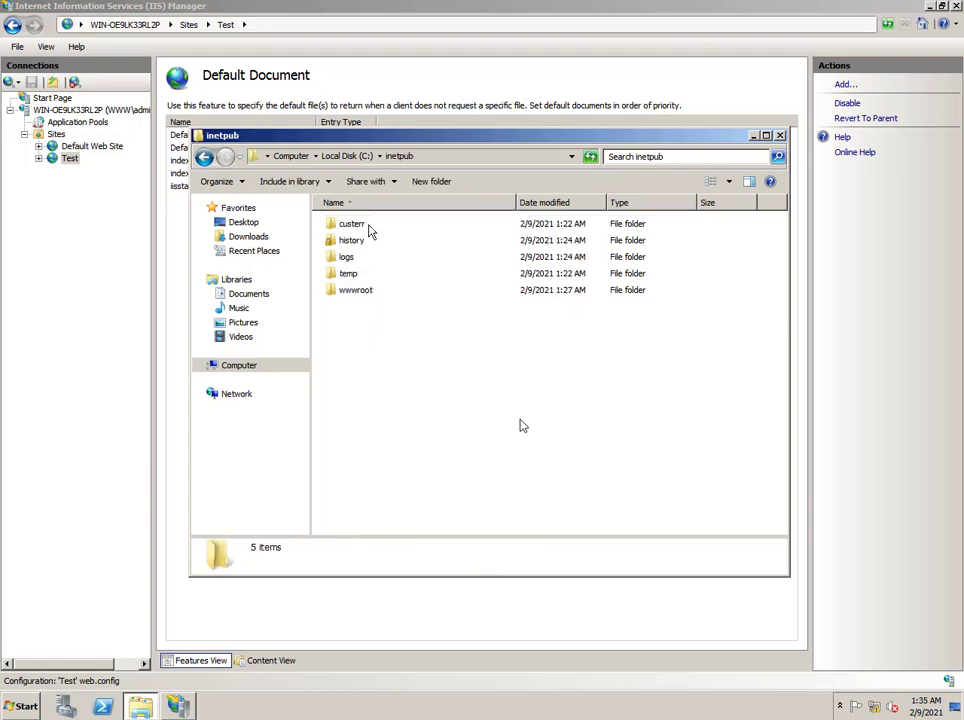
double_click(355, 291)
click(344, 226)
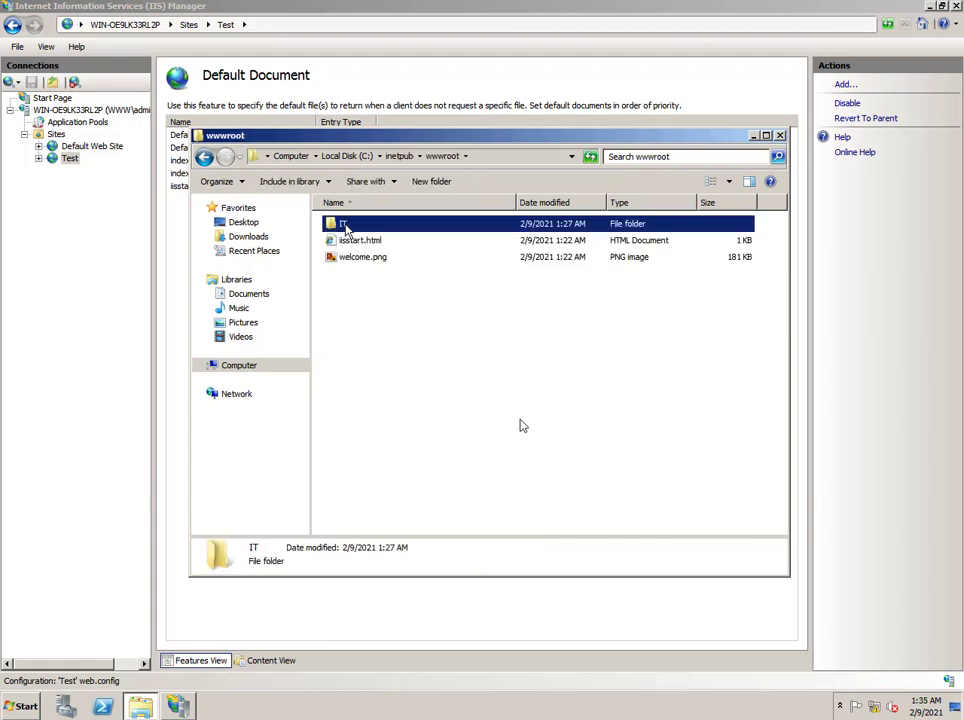
double_click(344, 226)
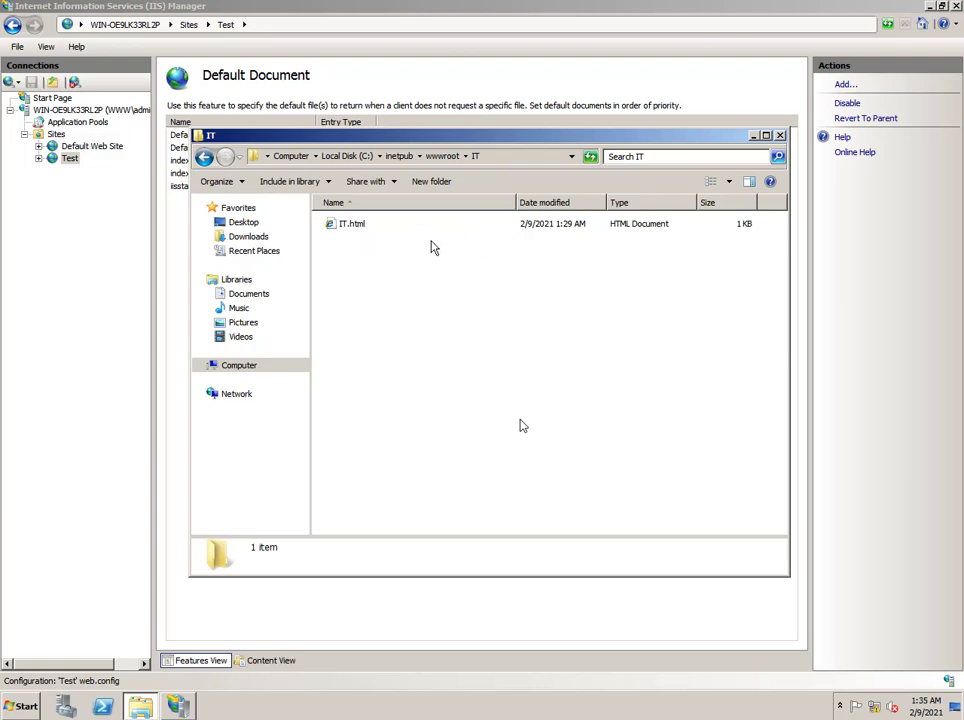
click(782, 135)
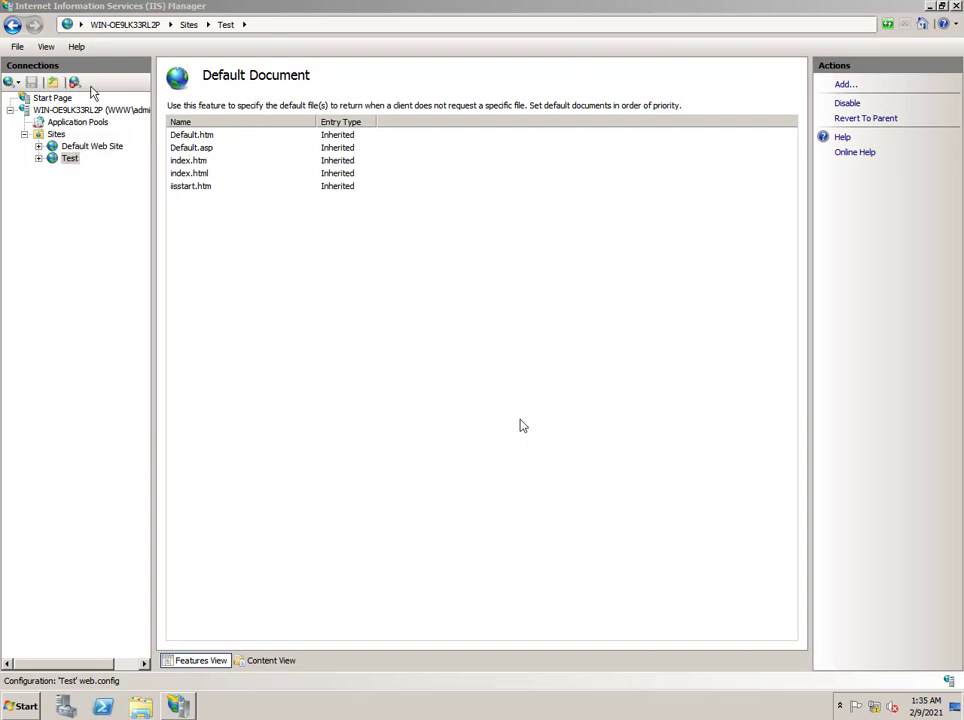
Add IT.html as a default document for the Test site.
click(68, 158)
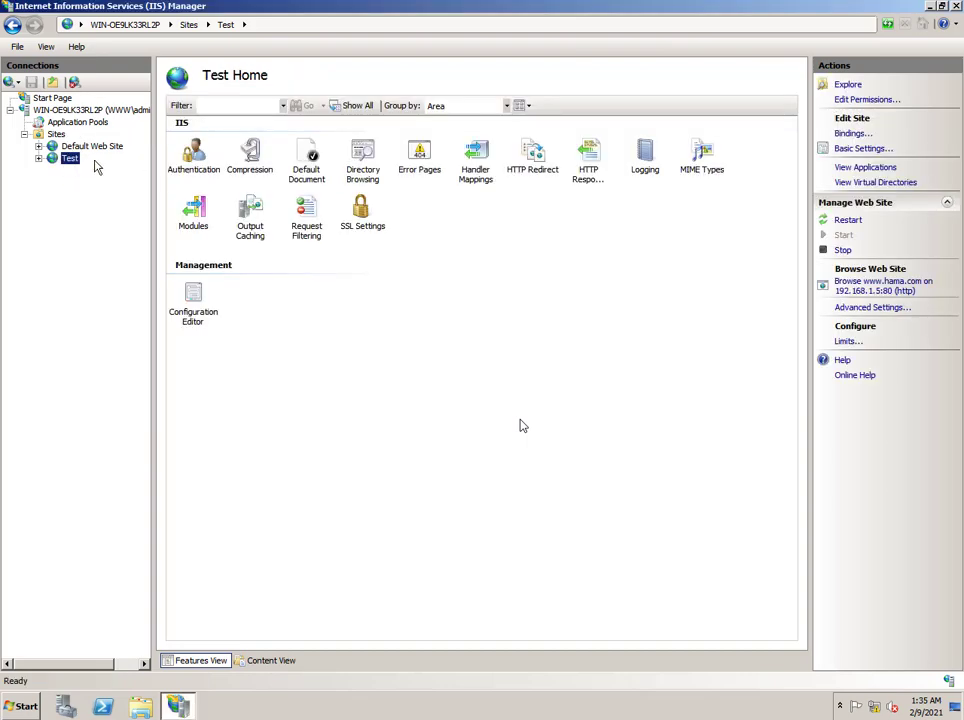
click(302, 157)
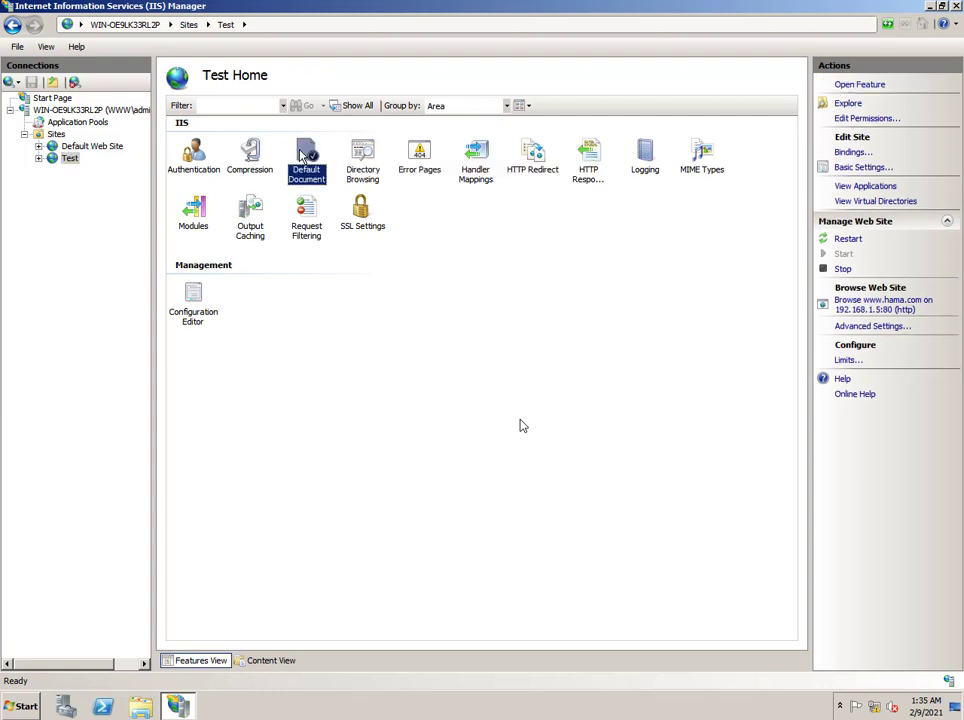
double_click(302, 157)
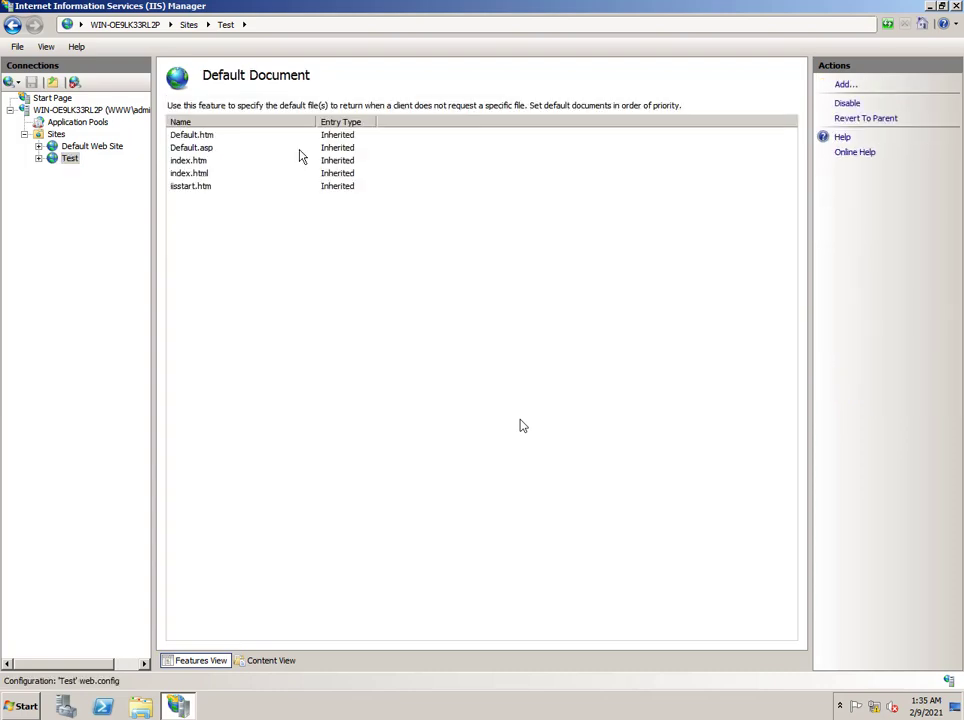
click(848, 88)
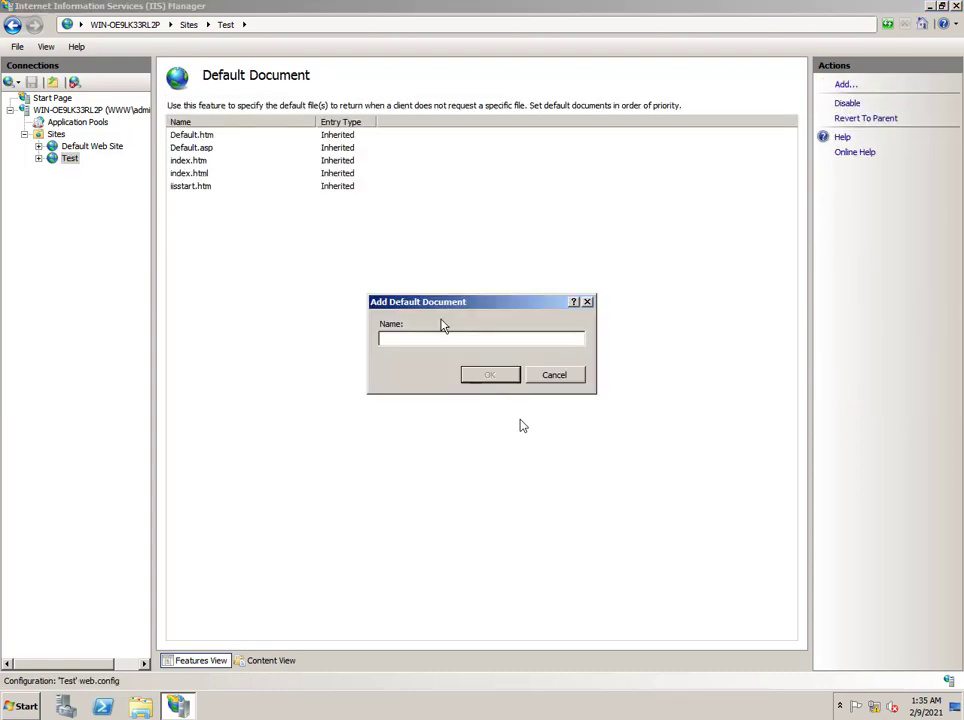
text(i)
click(488, 377)
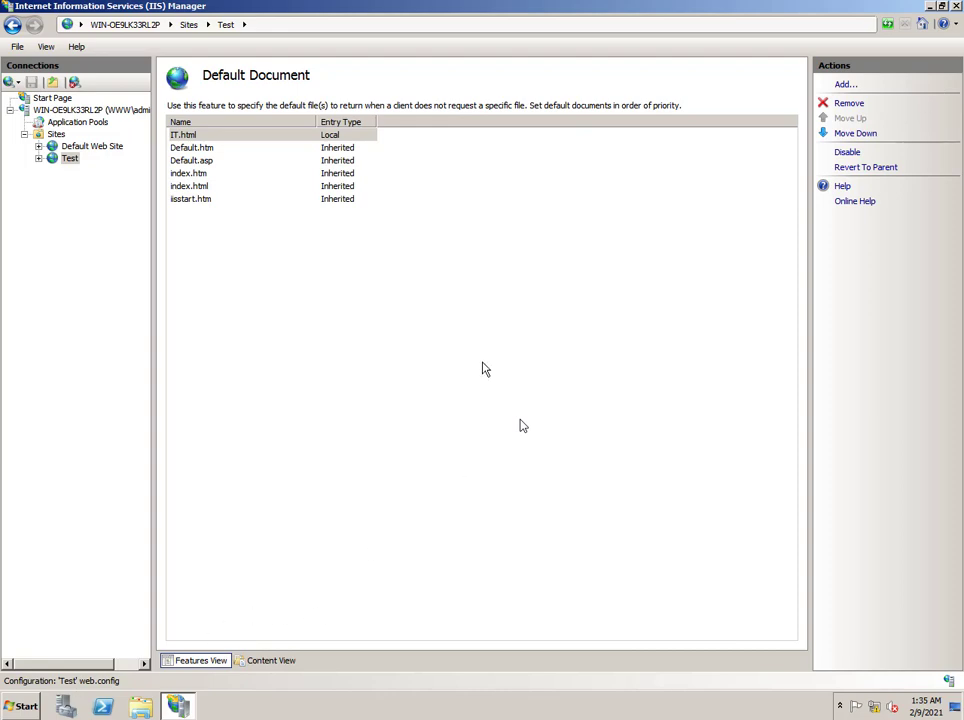
click(22, 705)
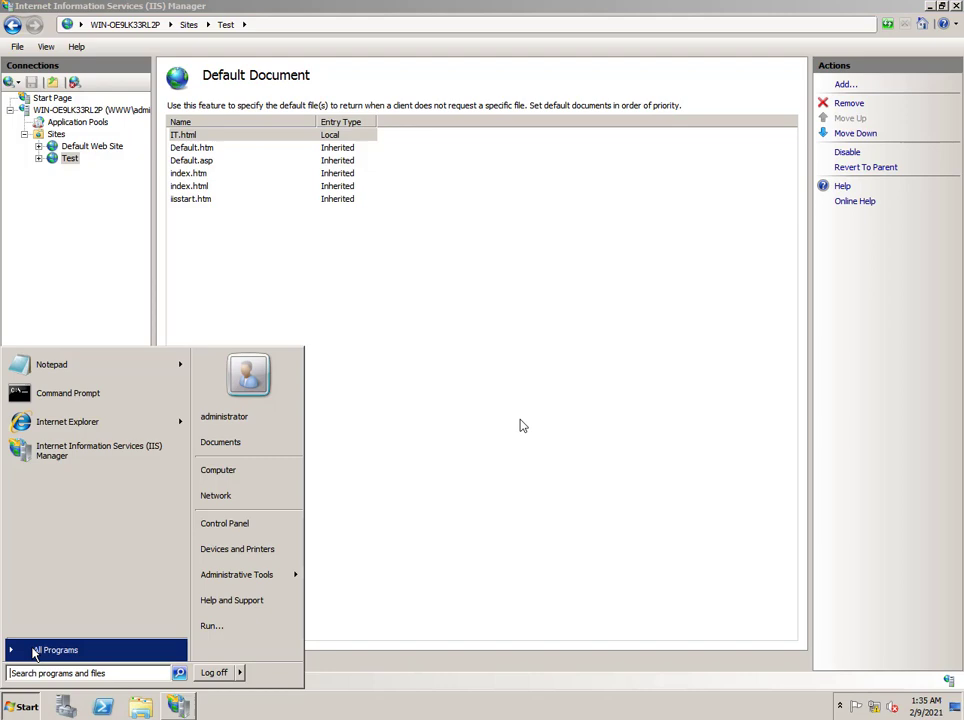
click(58, 424)
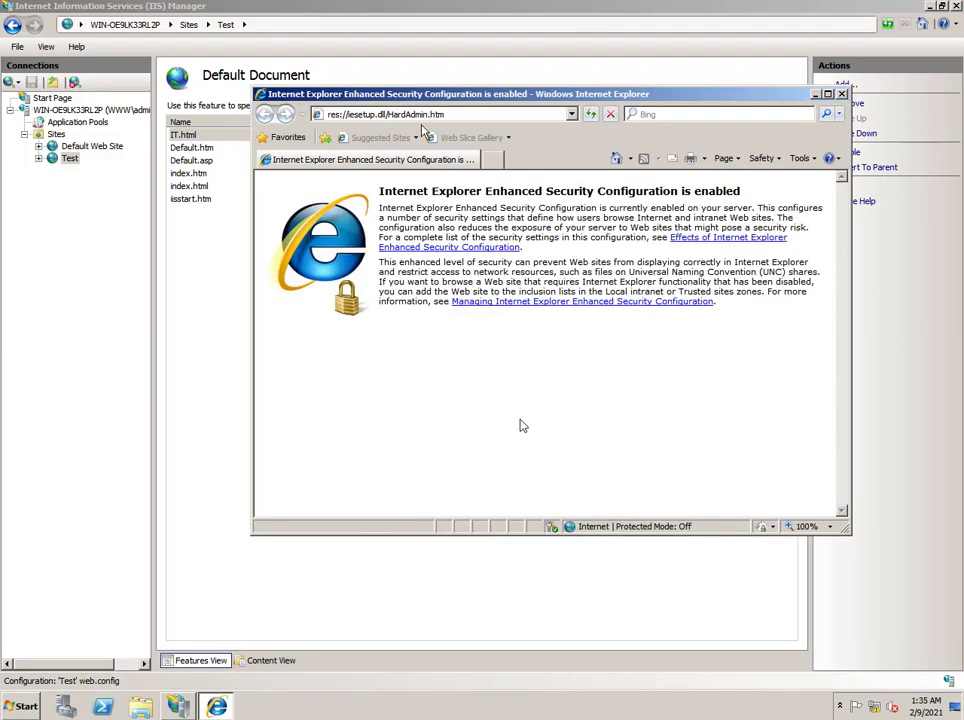
text(ww)
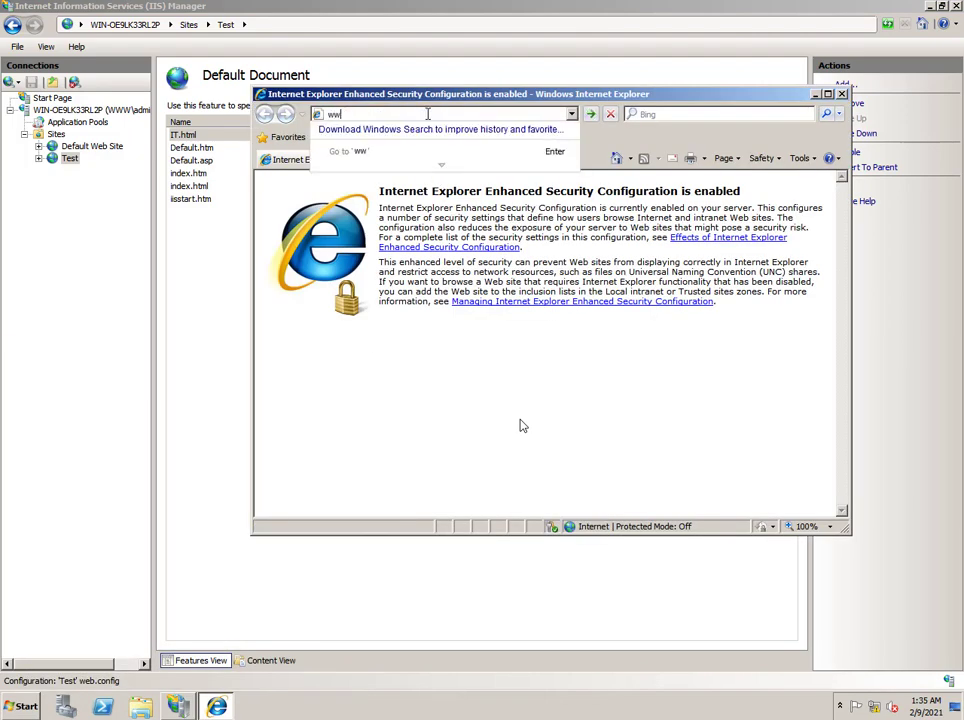
text(w.hama.)
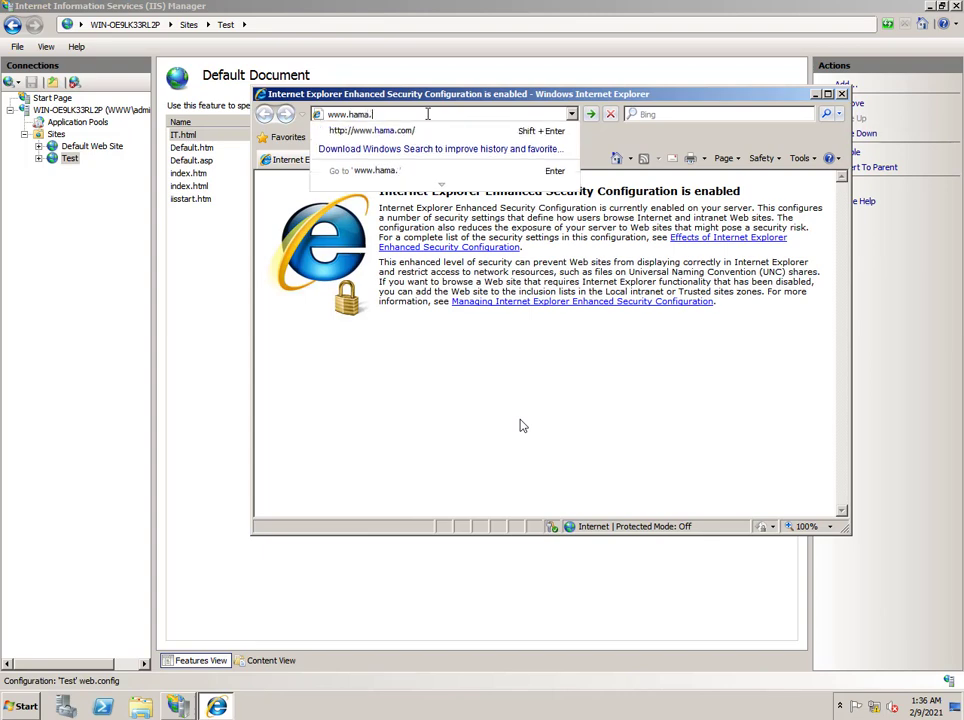
text(com)
key(Return)
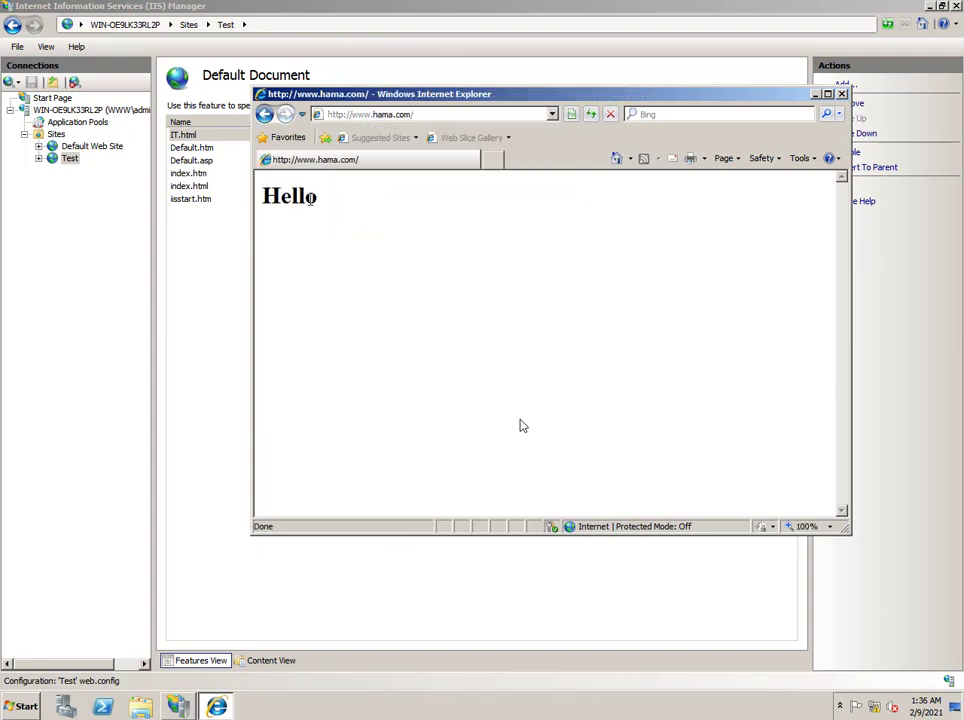
drag(317, 197, 325, 260)
click(841, 96)
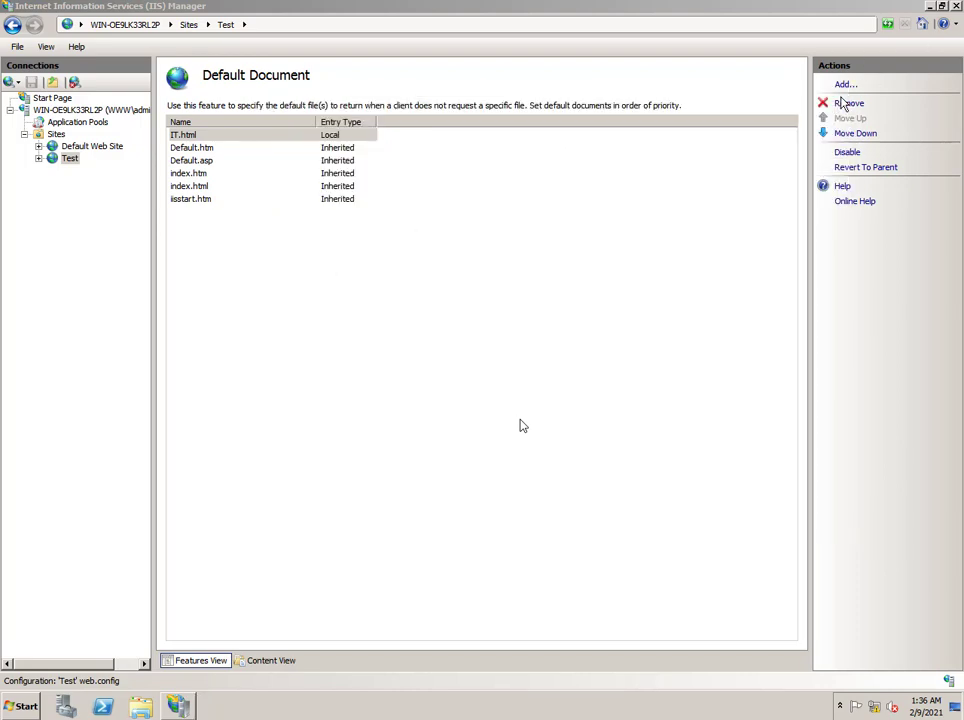
Close IIS Manager, review the installed roles in Server Manager, and close it too.
click(957, 6)
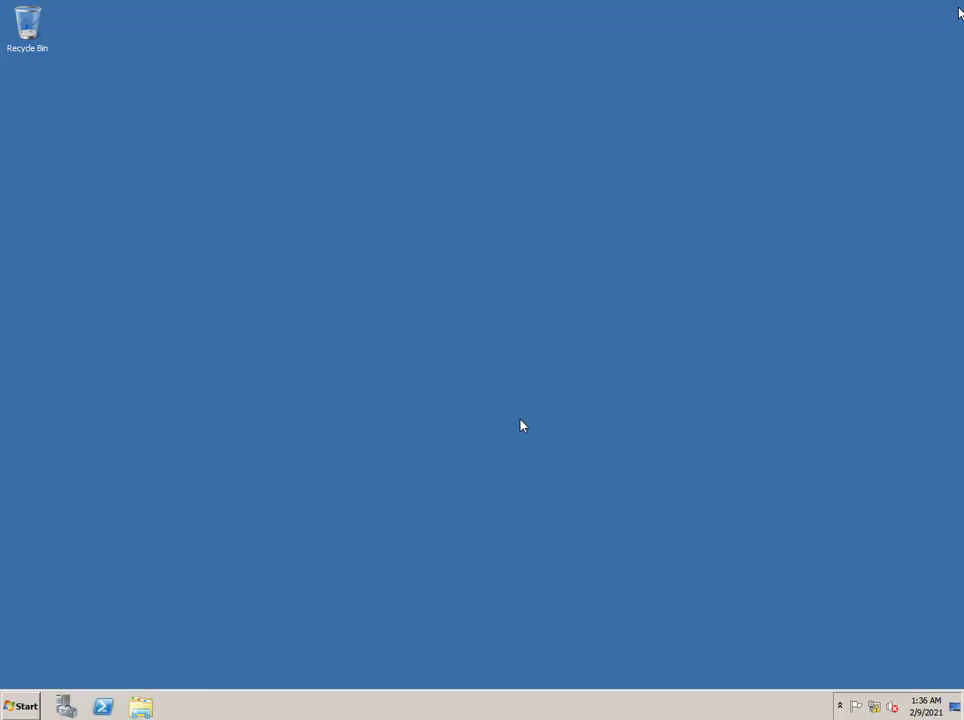
click(63, 707)
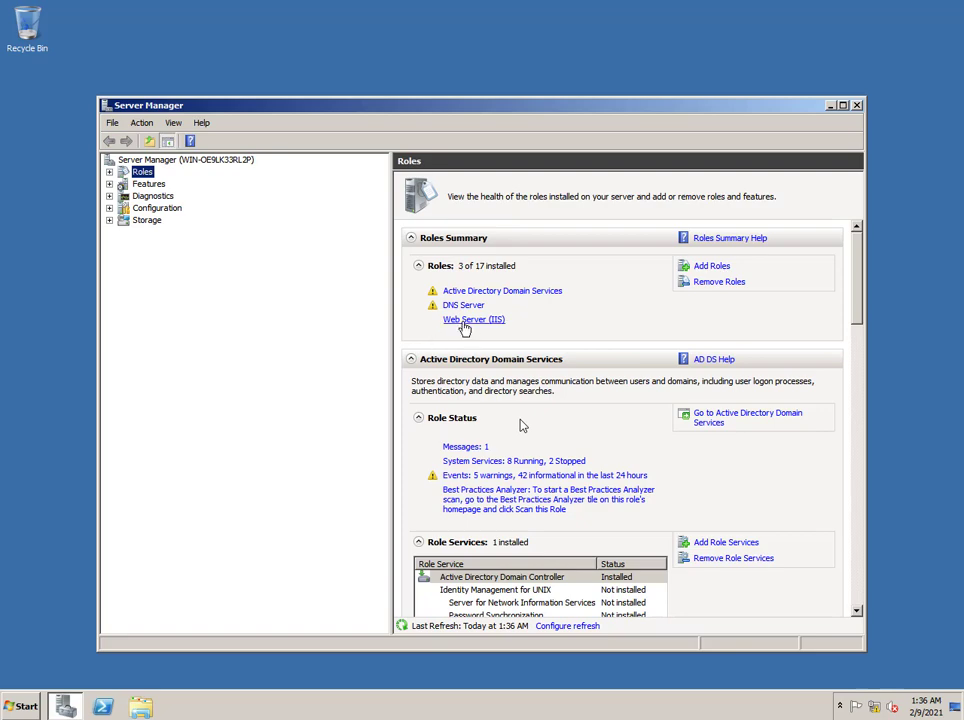
click(857, 106)
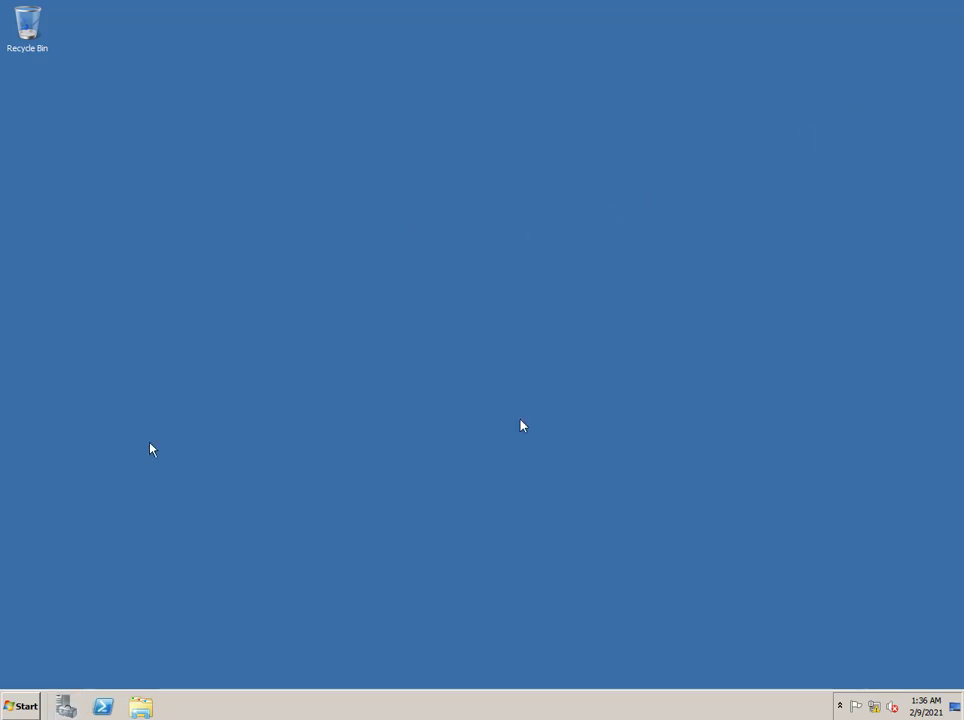
Browse to C:\inetpub\wwwroot\IT in Windows Explorer to review the site folder's files, and close the window.
click(139, 708)
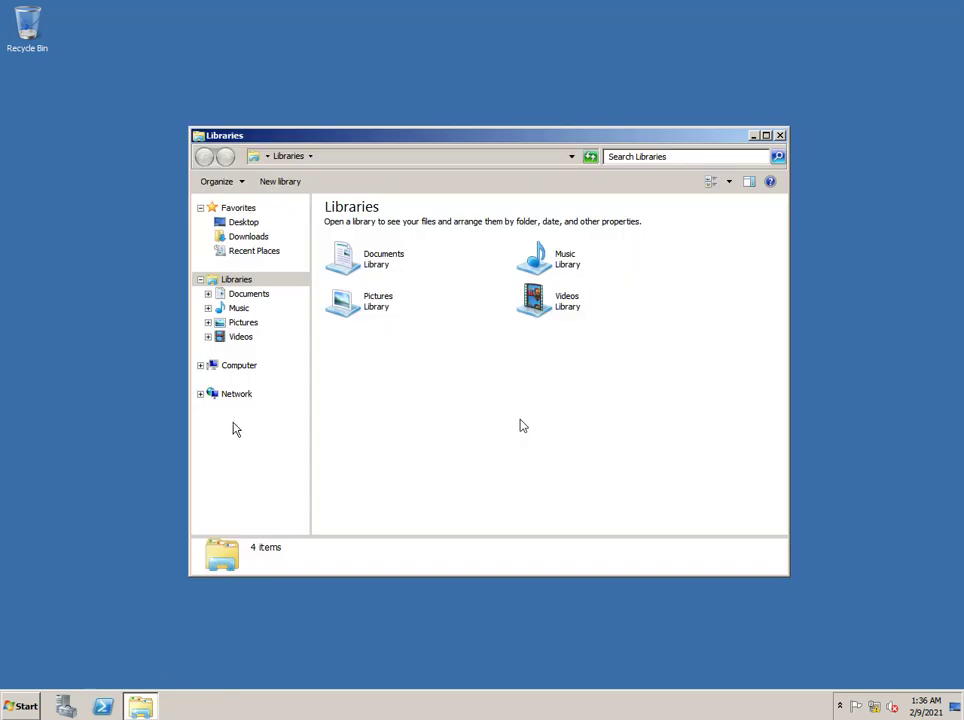
click(236, 366)
click(392, 207)
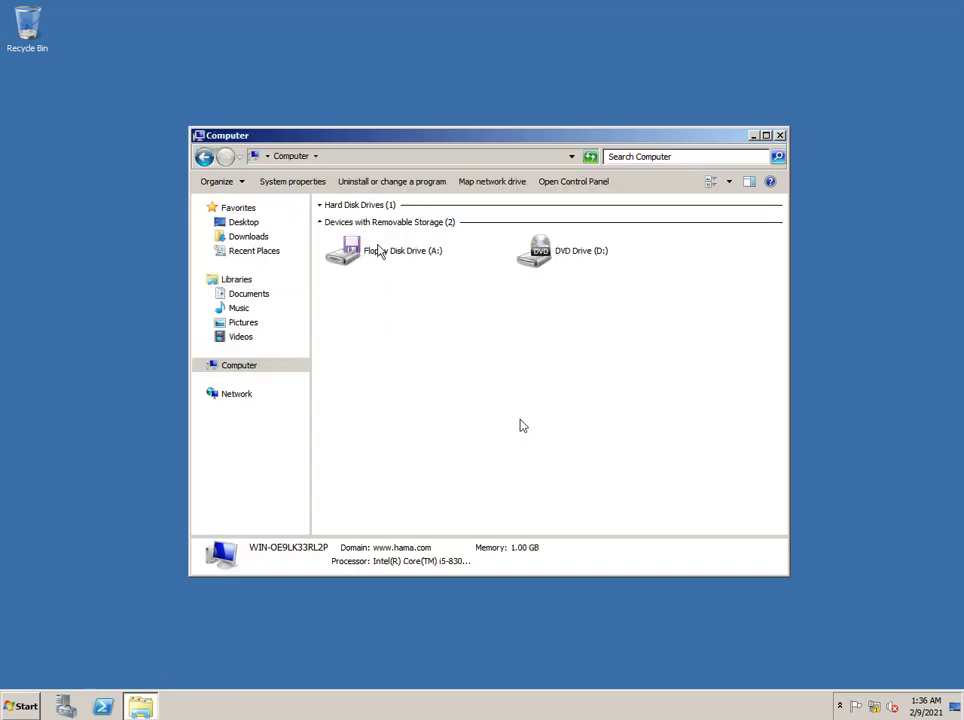
click(377, 250)
click(333, 213)
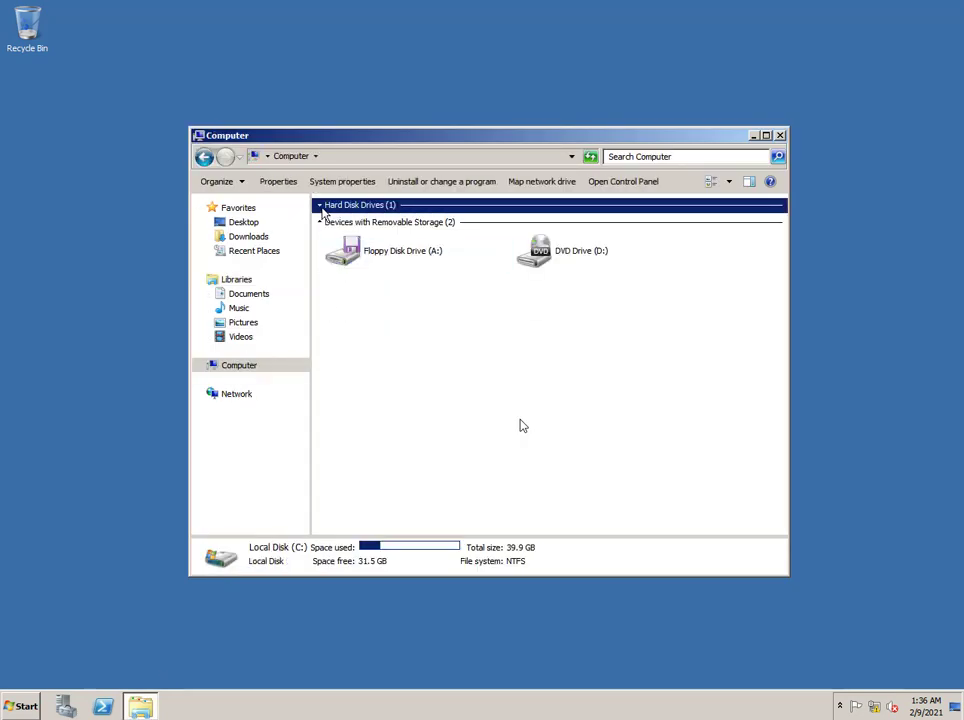
click(333, 210)
double_click(358, 232)
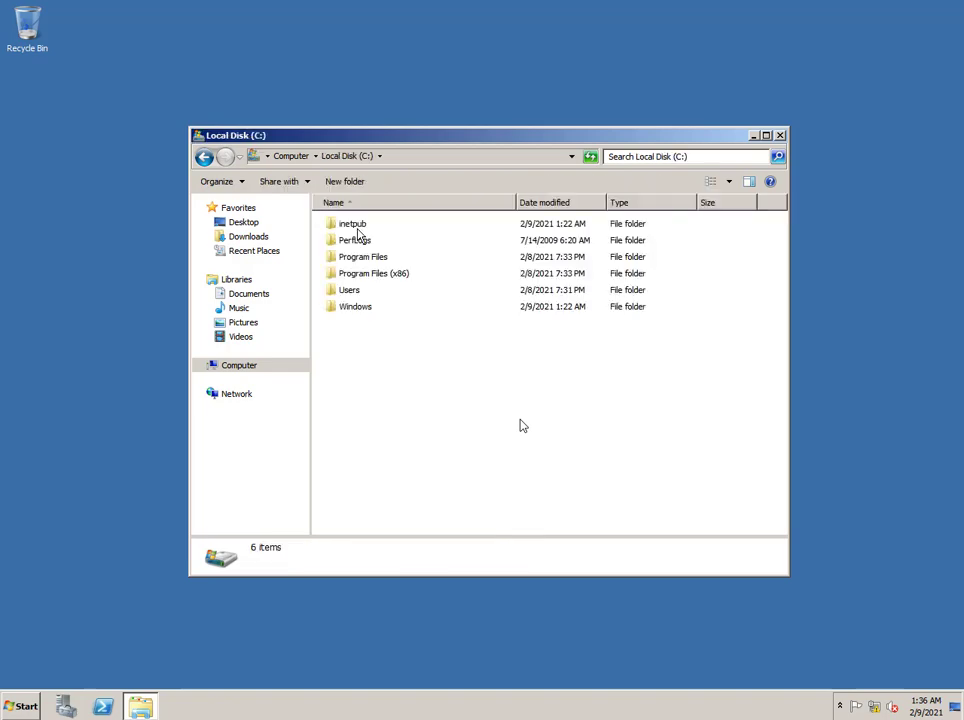
double_click(357, 229)
double_click(351, 289)
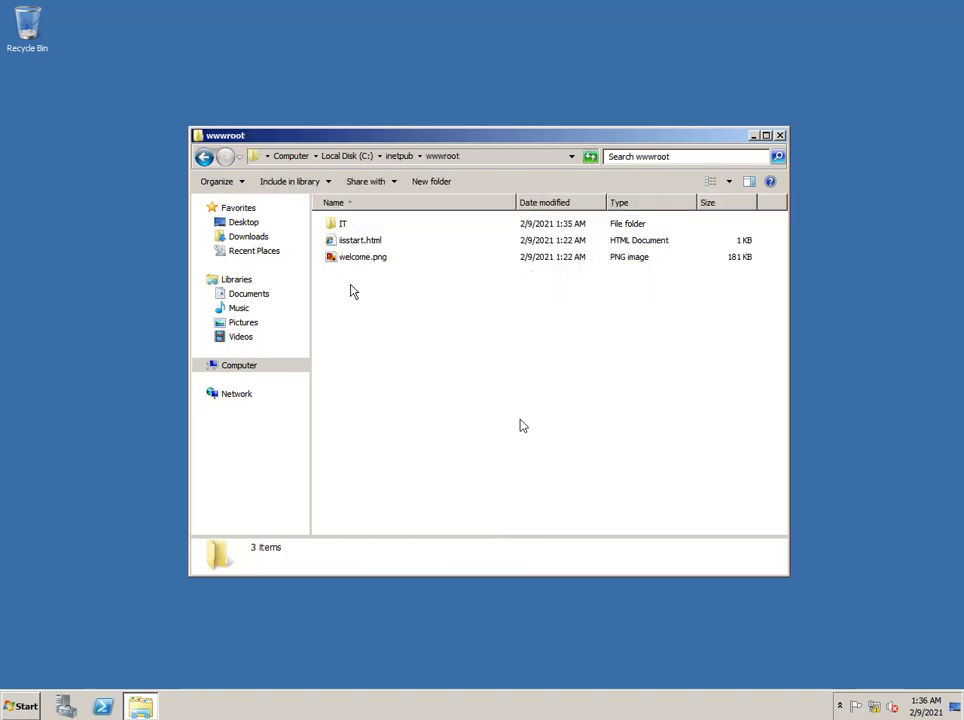
double_click(338, 226)
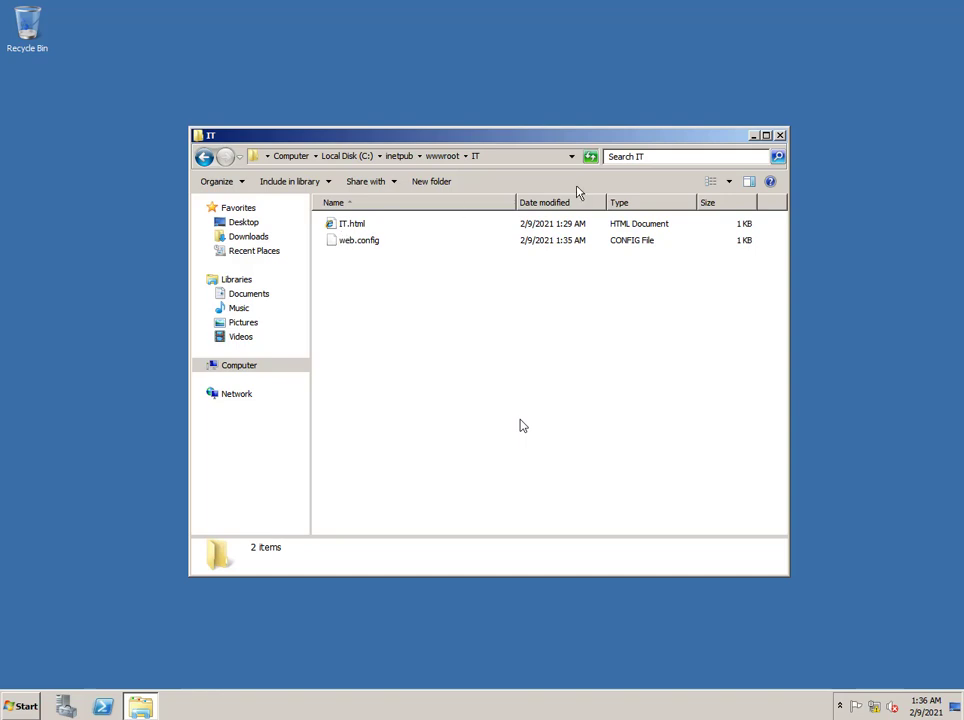
click(780, 137)
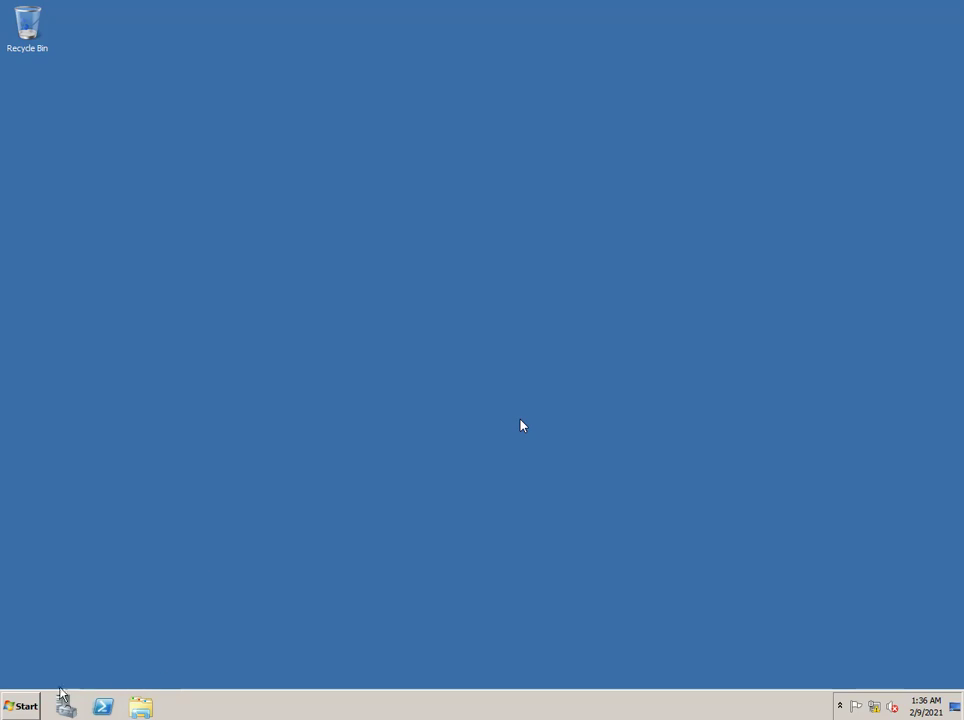
Open IIS Manager and review the Default Document lists of the server and of the Test site.
click(22, 705)
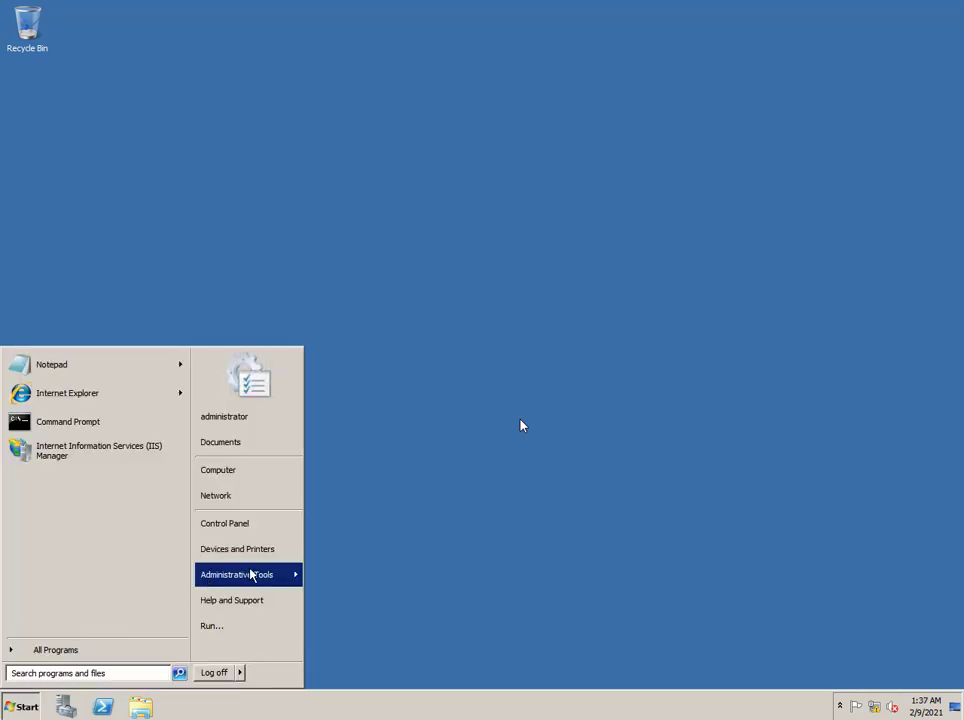
mouse_move(251, 574)
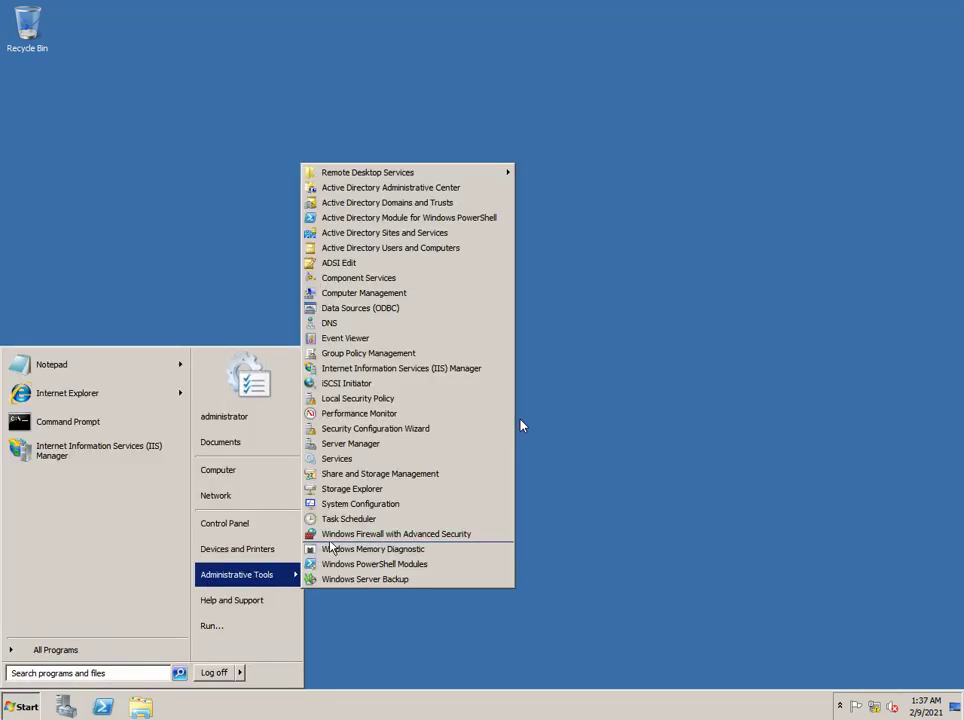
click(359, 370)
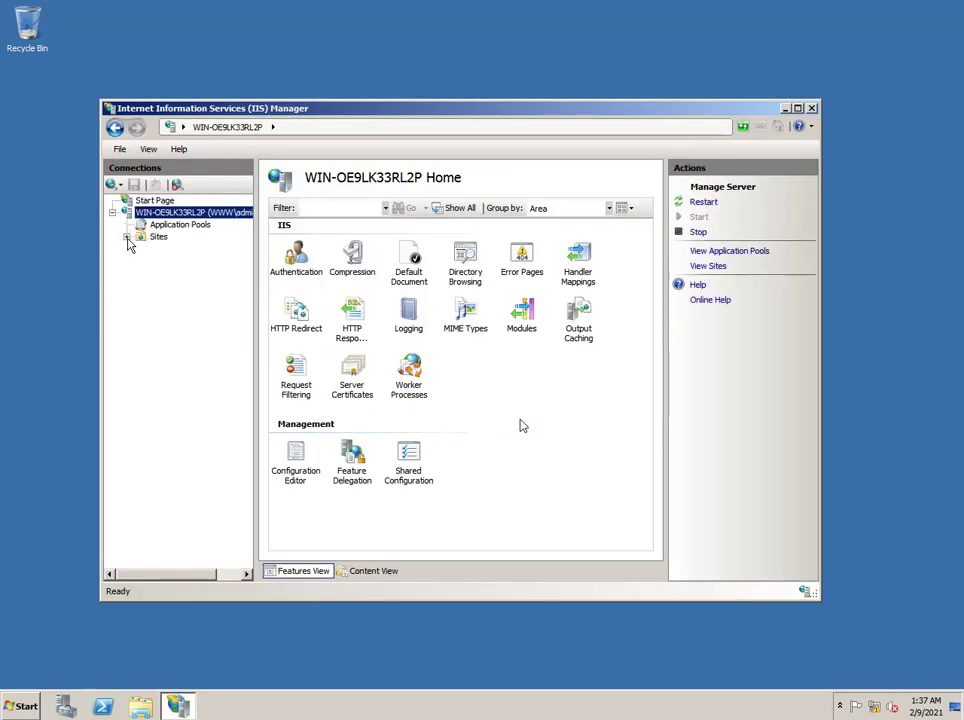
click(126, 237)
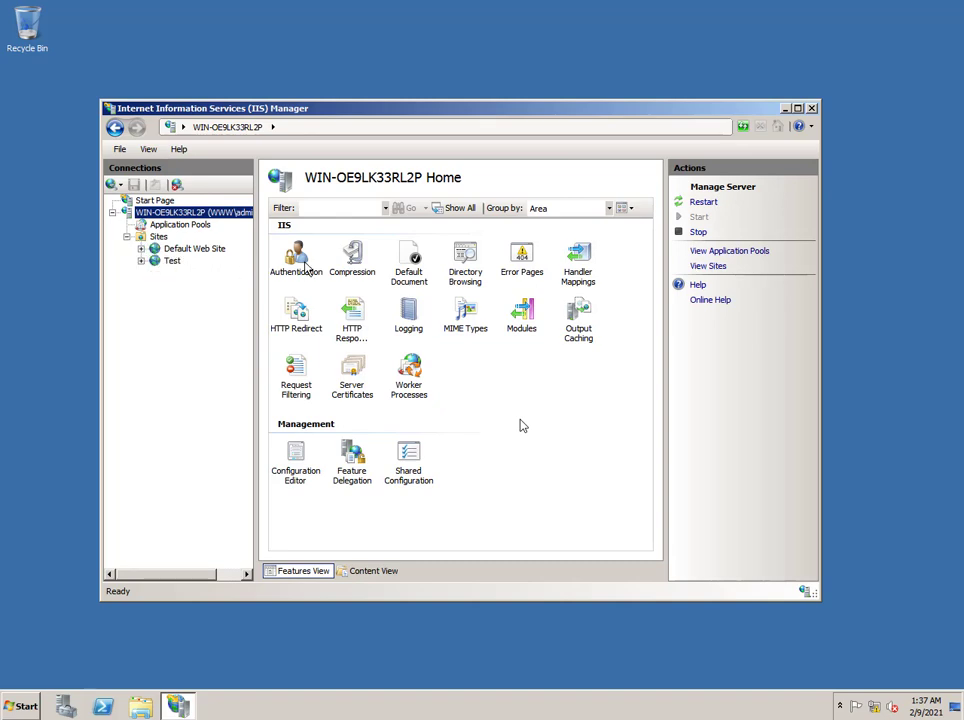
double_click(408, 256)
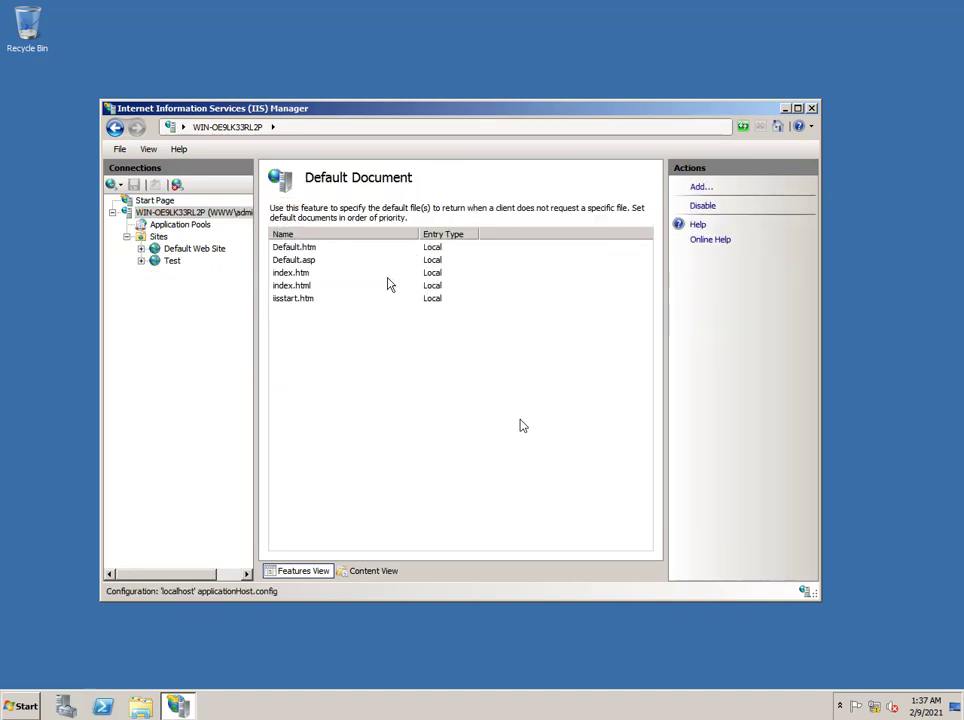
click(176, 261)
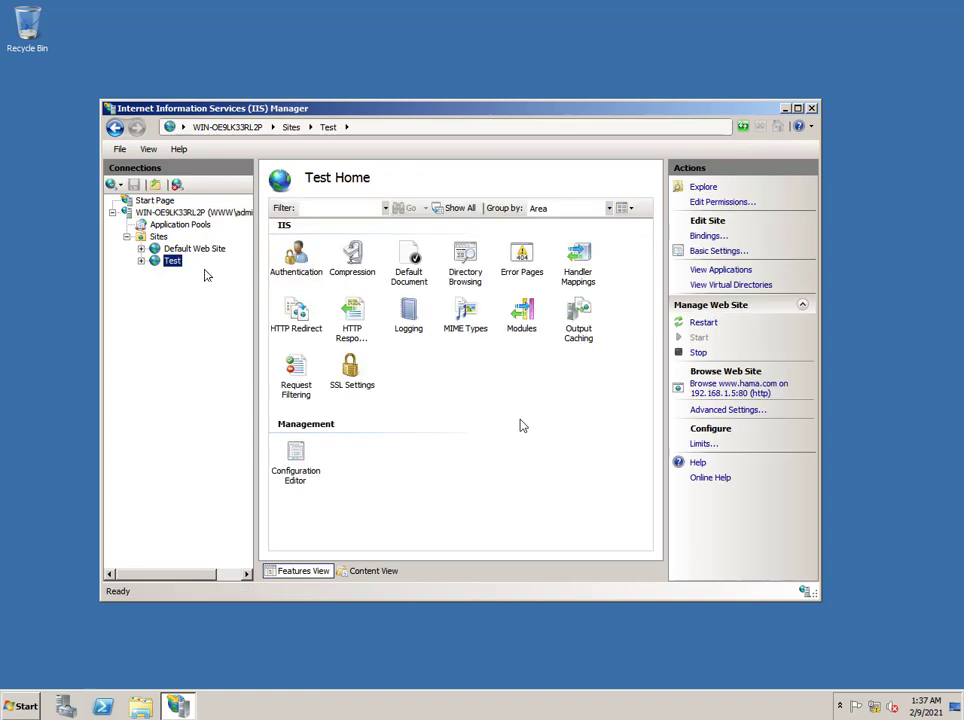
double_click(408, 258)
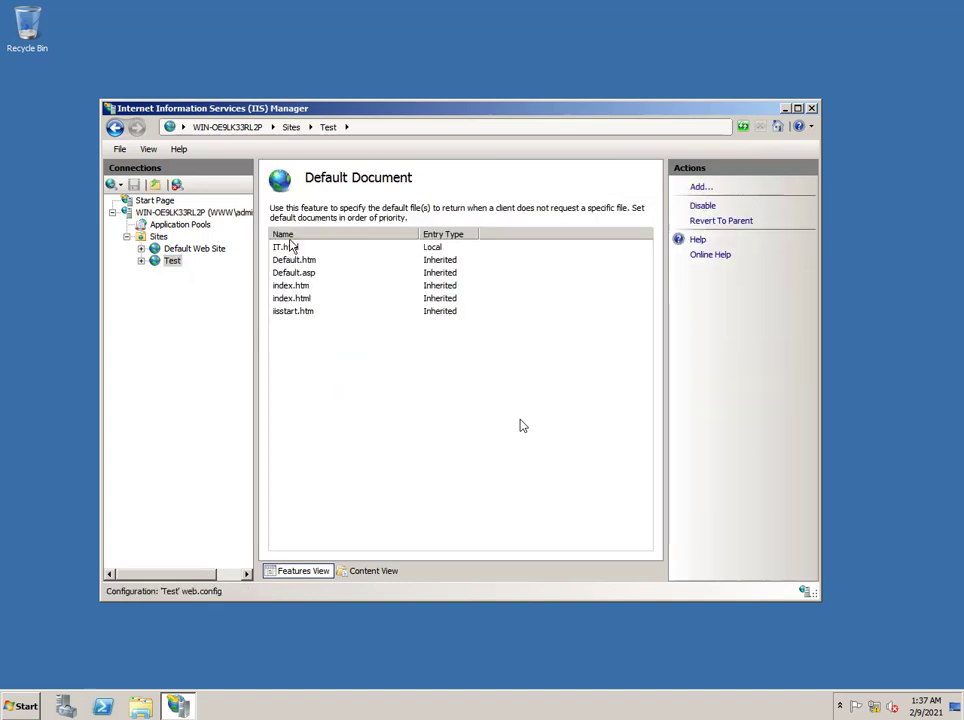
Reopen the Test site's Default Document list, view the Add Default Document dialog without adding anything, and close IIS Manager.
click(170, 263)
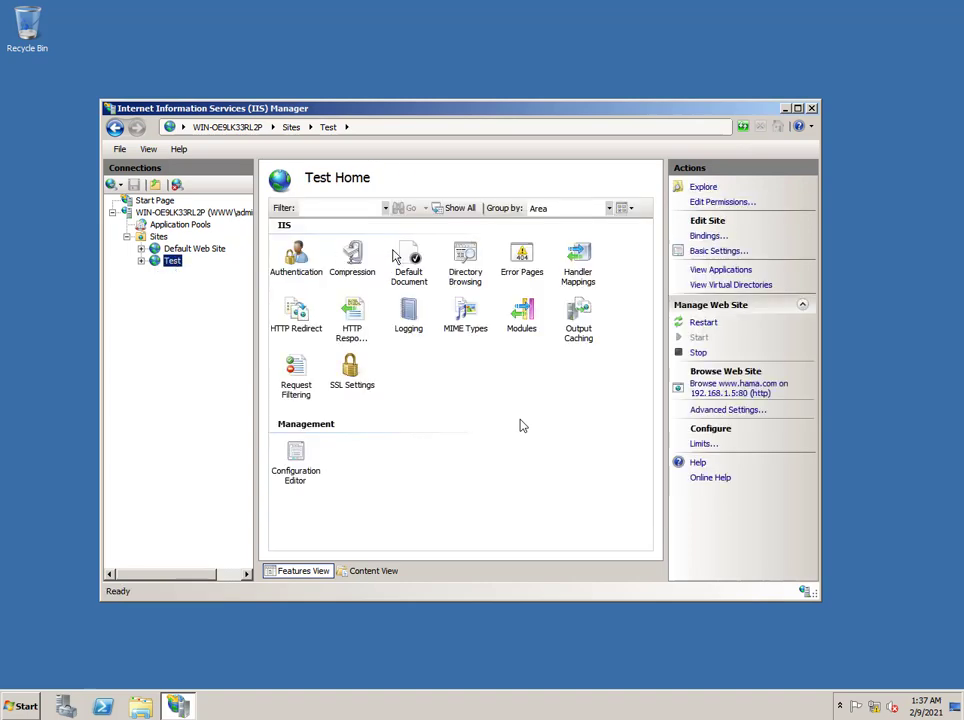
double_click(405, 257)
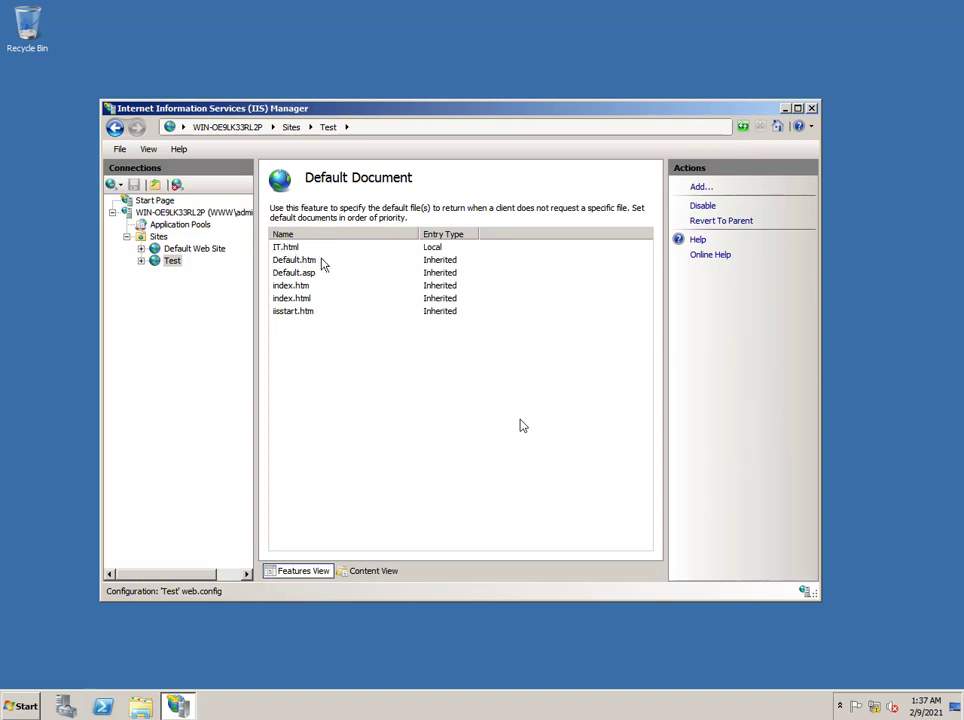
click(700, 188)
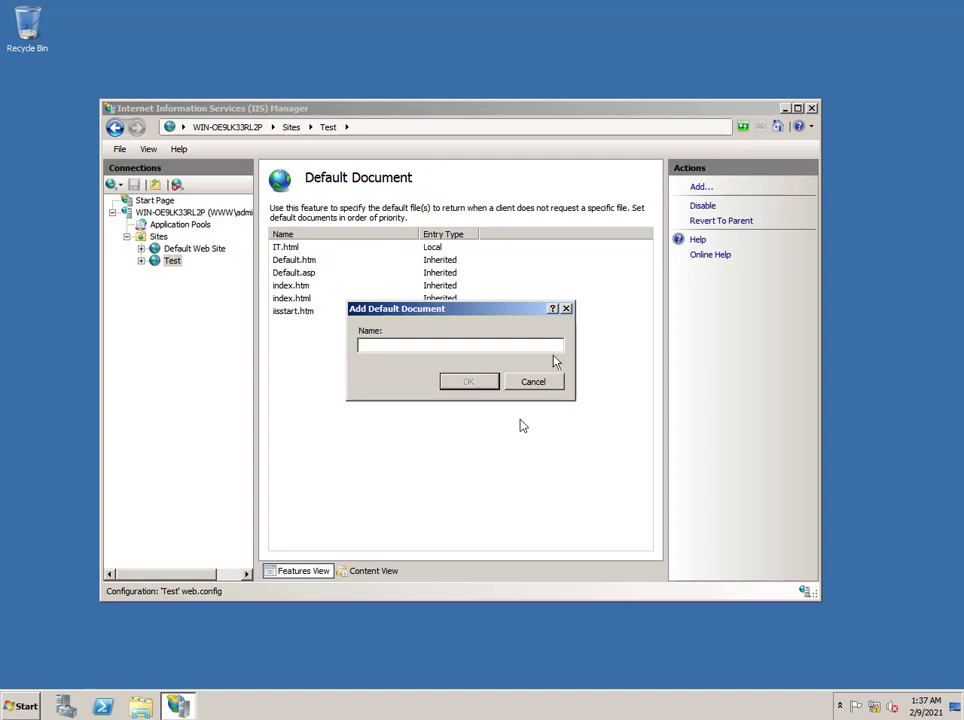
click(533, 383)
click(811, 108)
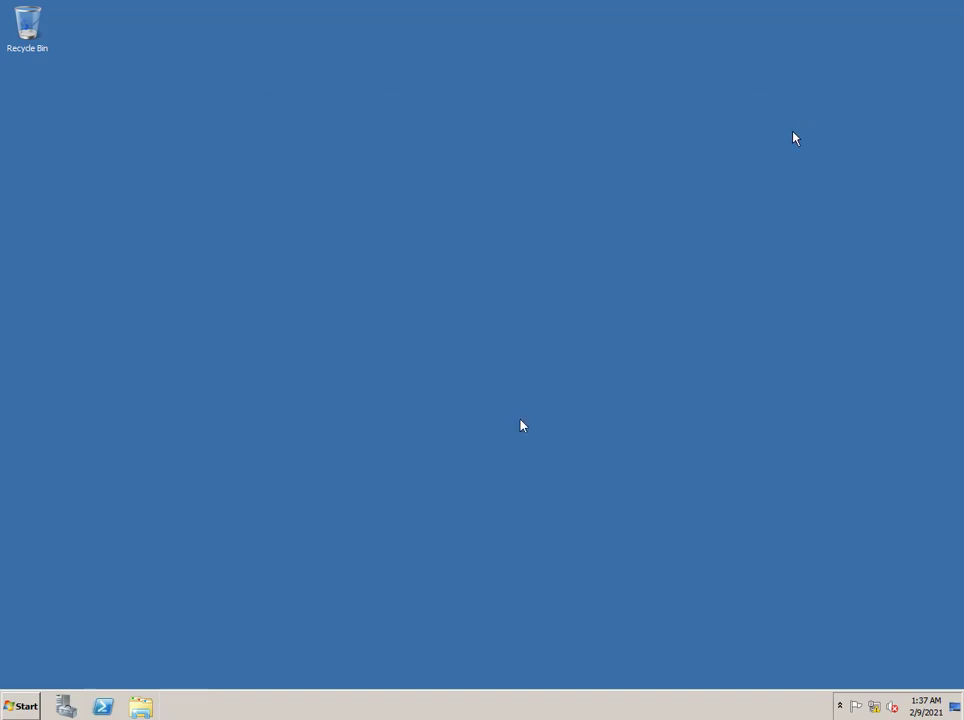
click(22, 706)
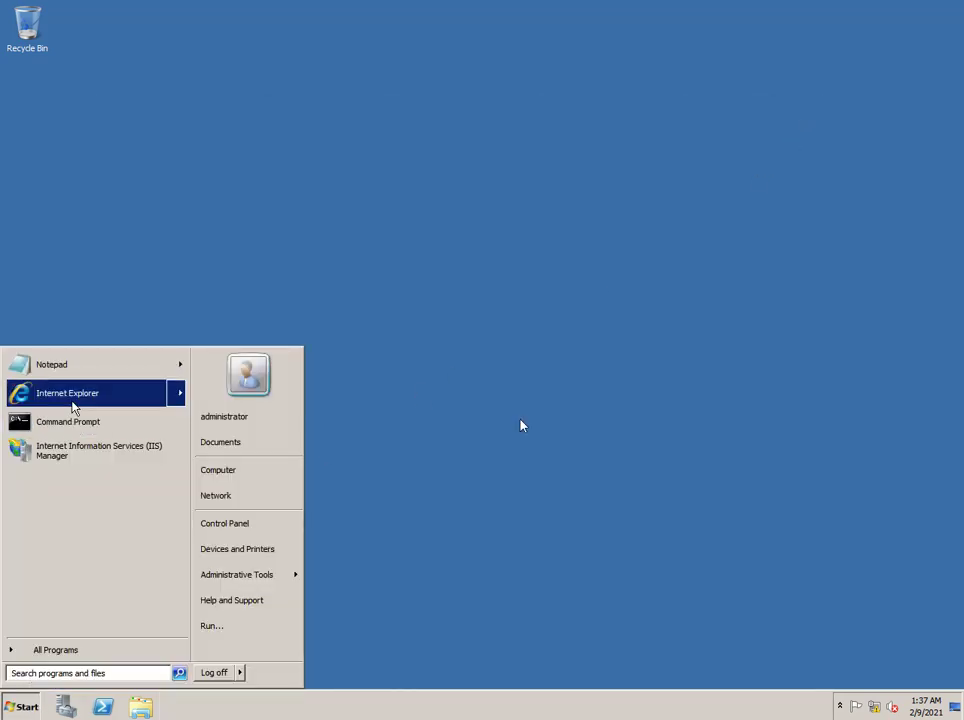
click(80, 400)
click(483, 116)
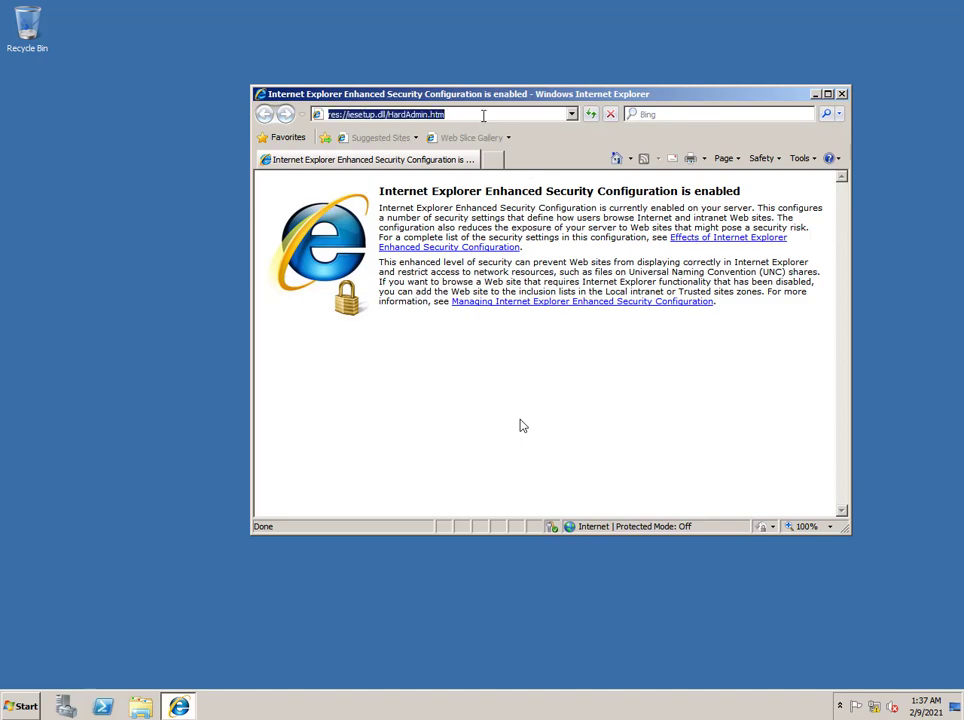
text(www.)
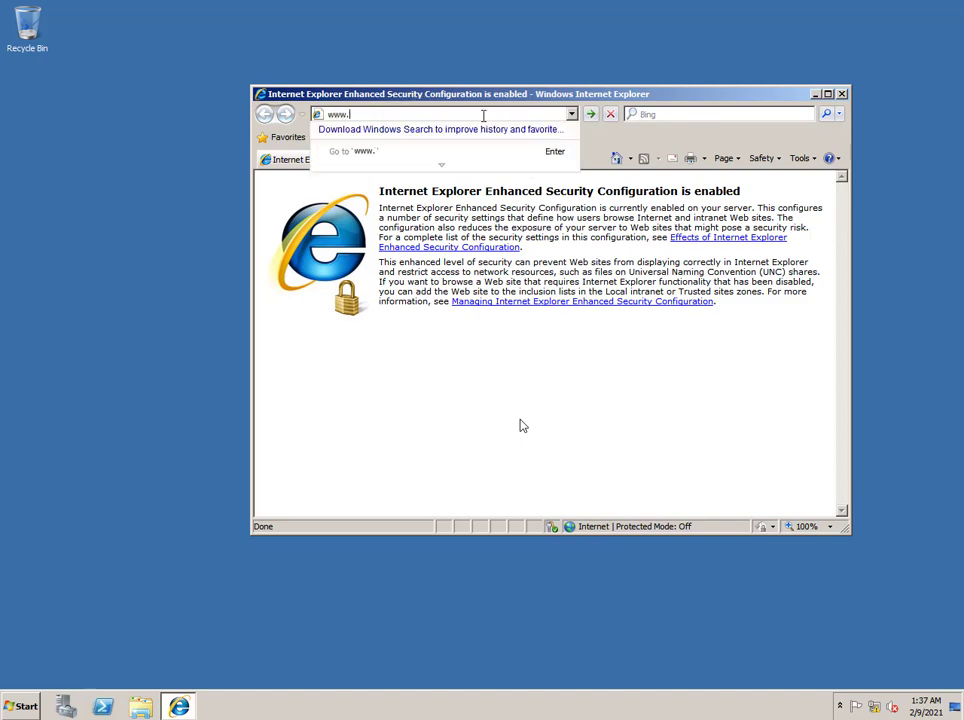
text(hama.com)
key(Return)
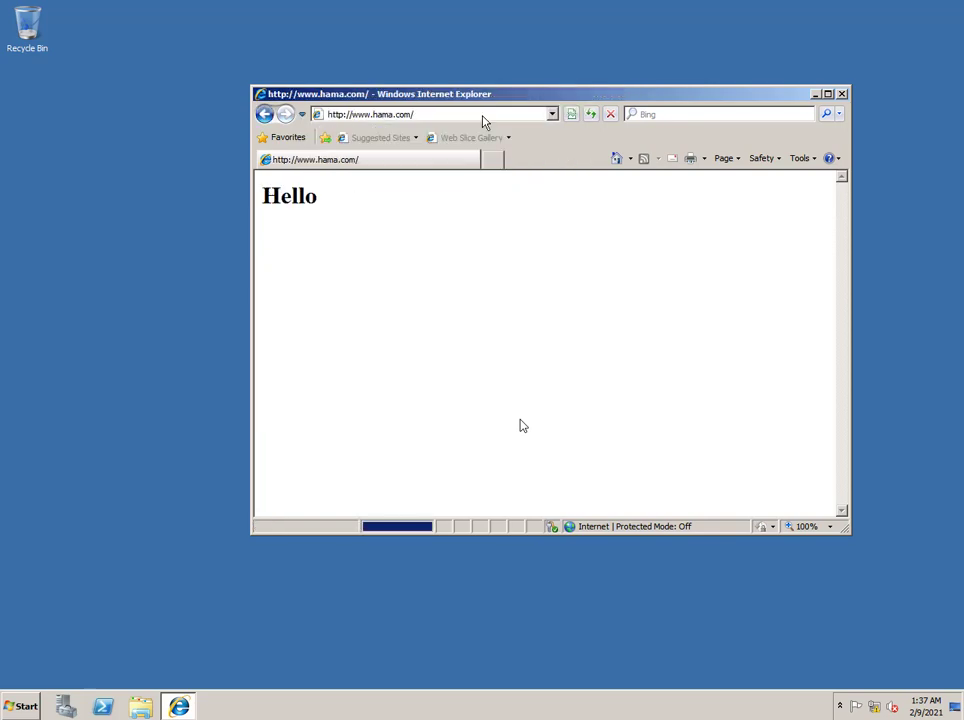
drag(317, 203, 243, 204)
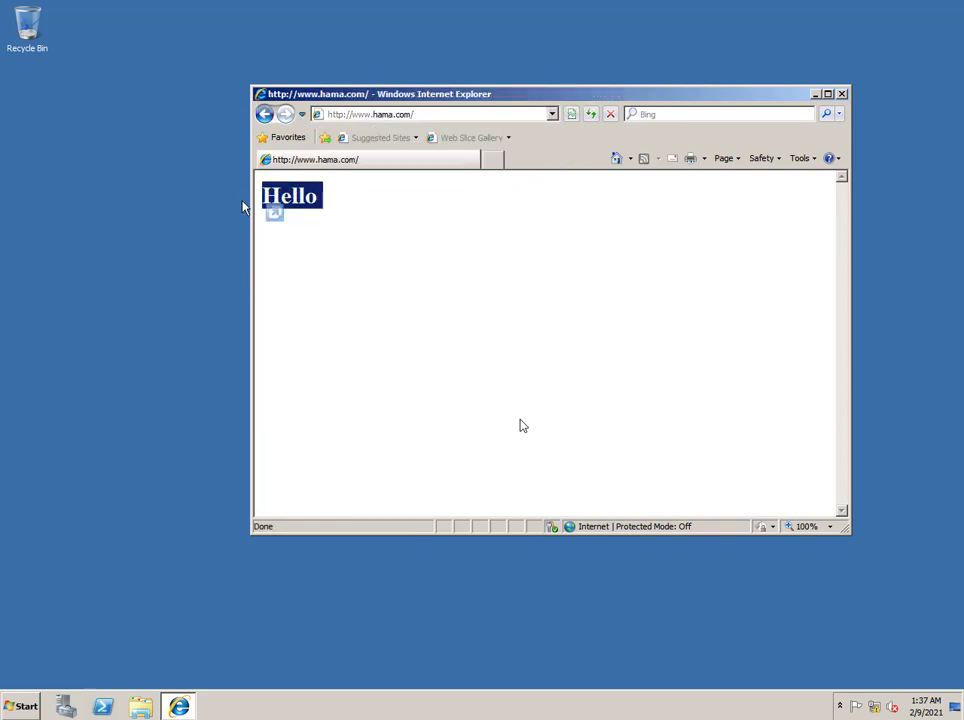
click(842, 94)
right_click(390, 224)
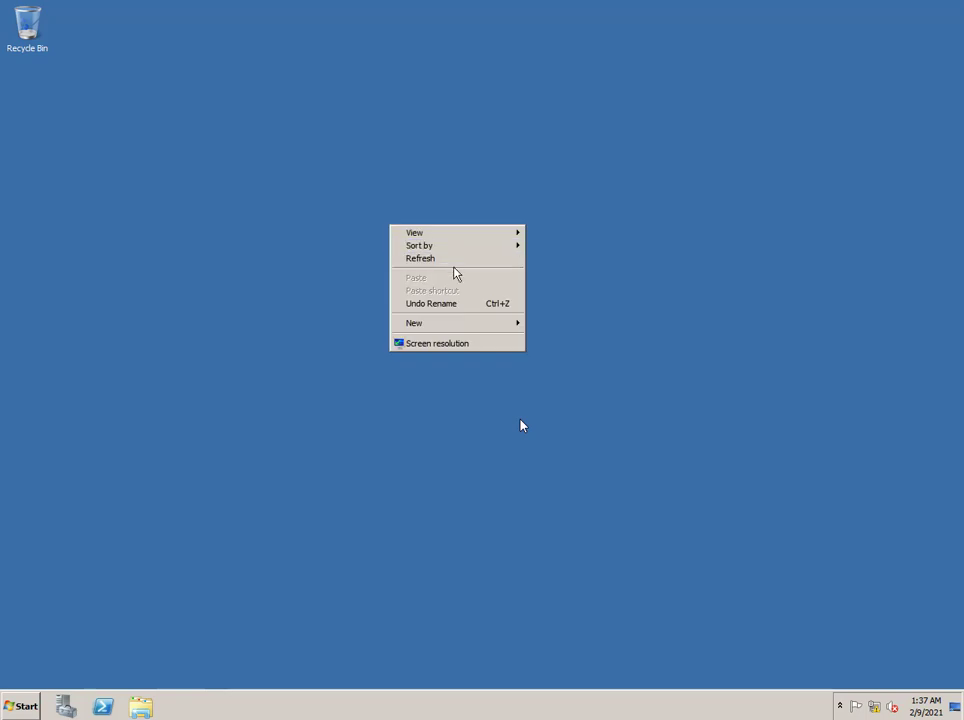
click(440, 259)
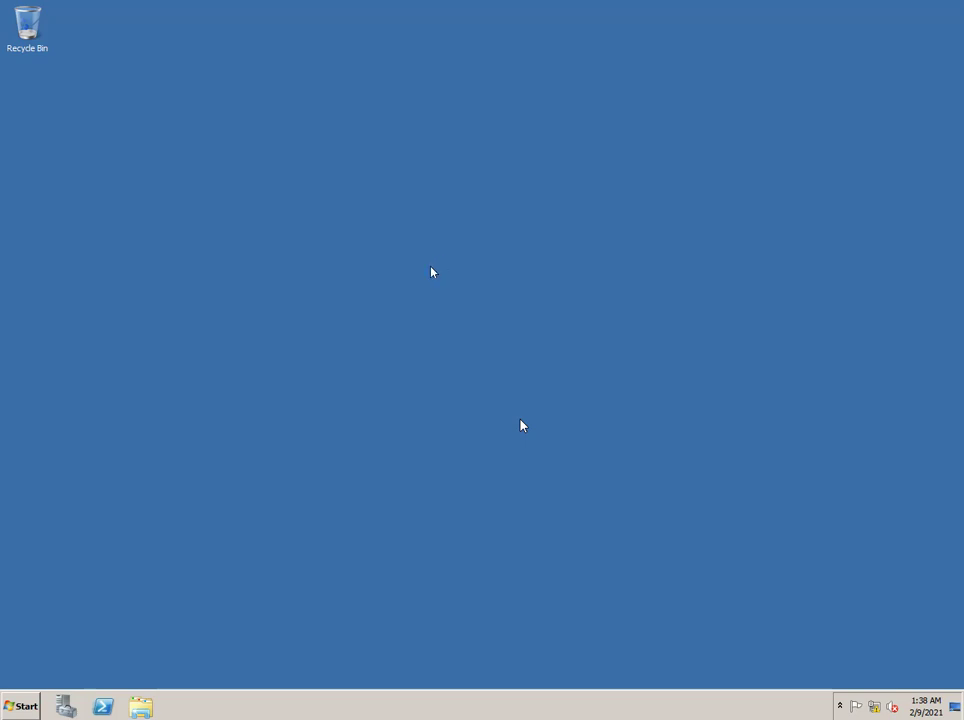
click(618, 714)
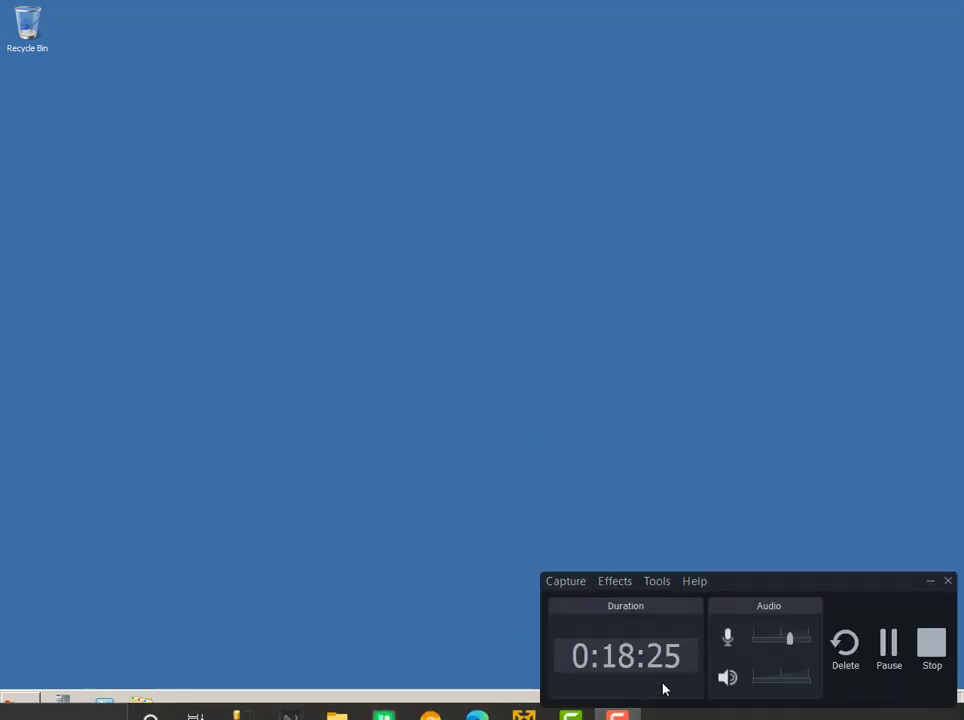